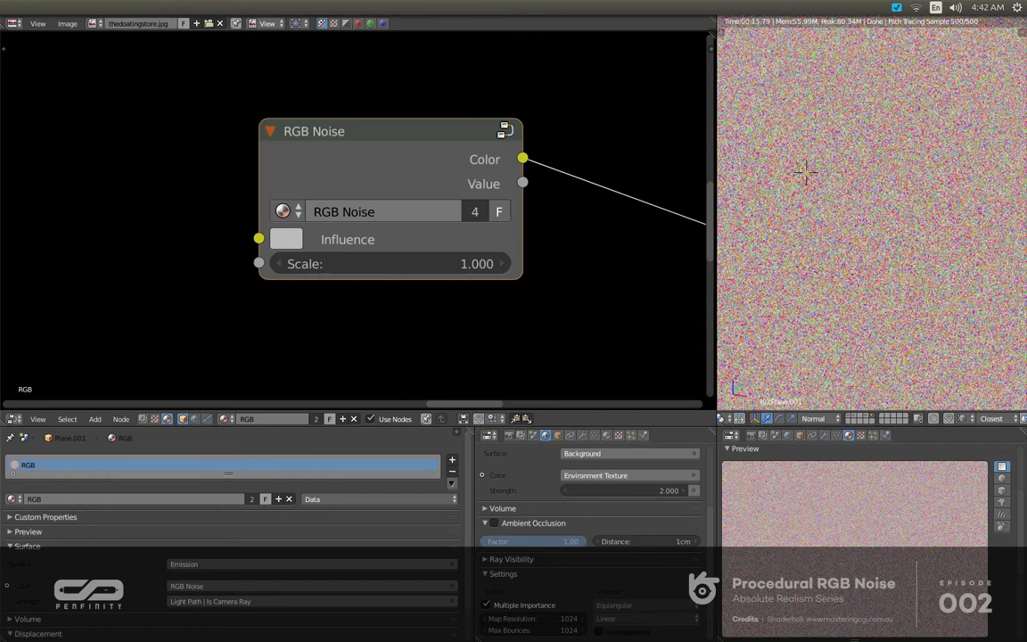
# Examine the node setup inside the RGB Noise group, including its Voronoi, ramp and mix nodes, and return to the main tree
pyautogui.scroll(-1, 317, 143)
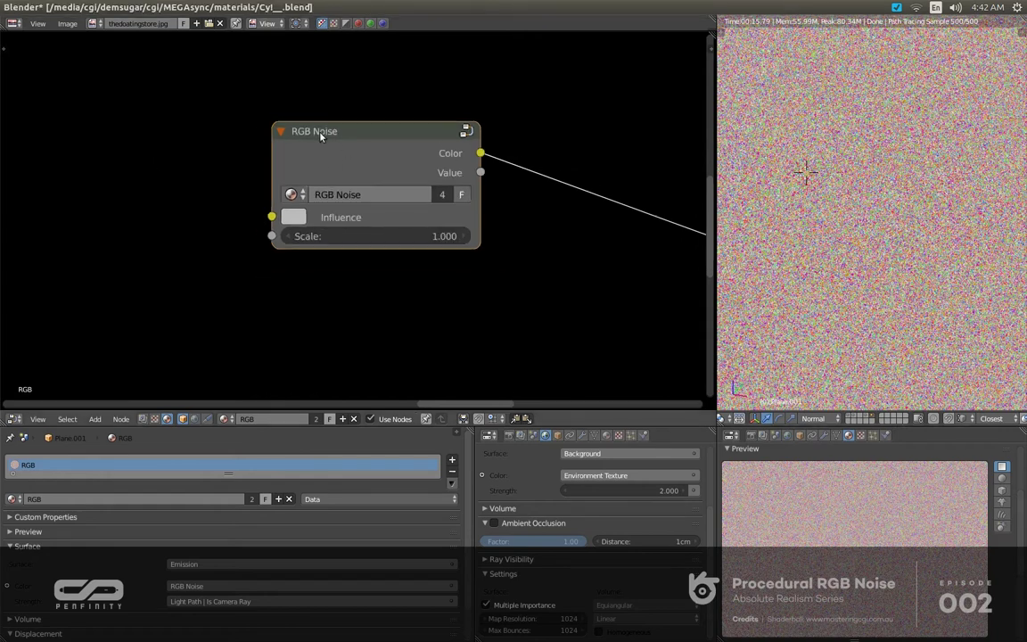
pyautogui.press('Tab')
pyautogui.press('Home')
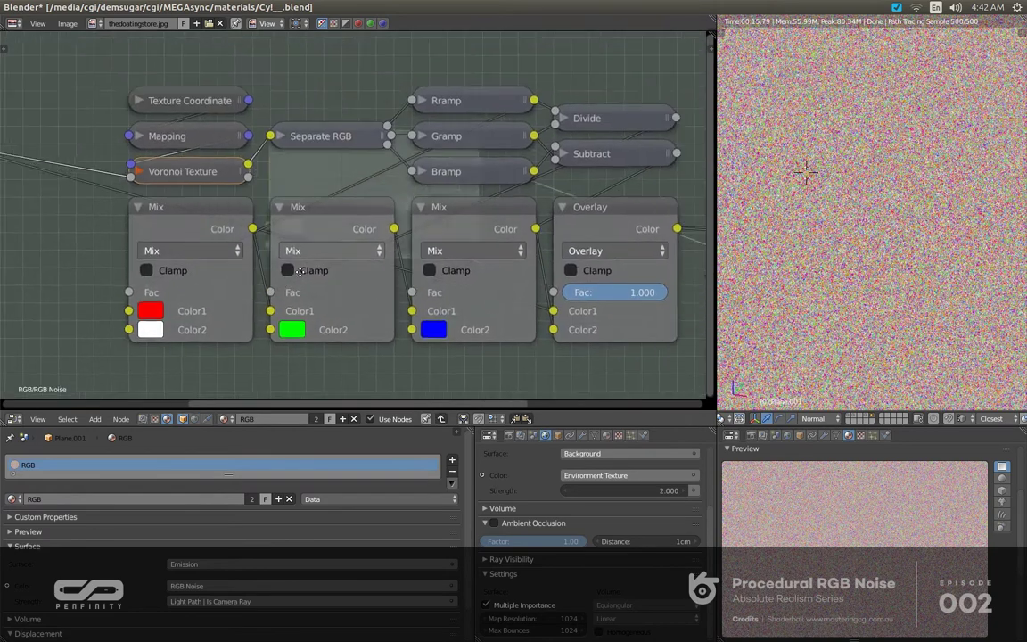
pyautogui.scroll(3, 297, 279)
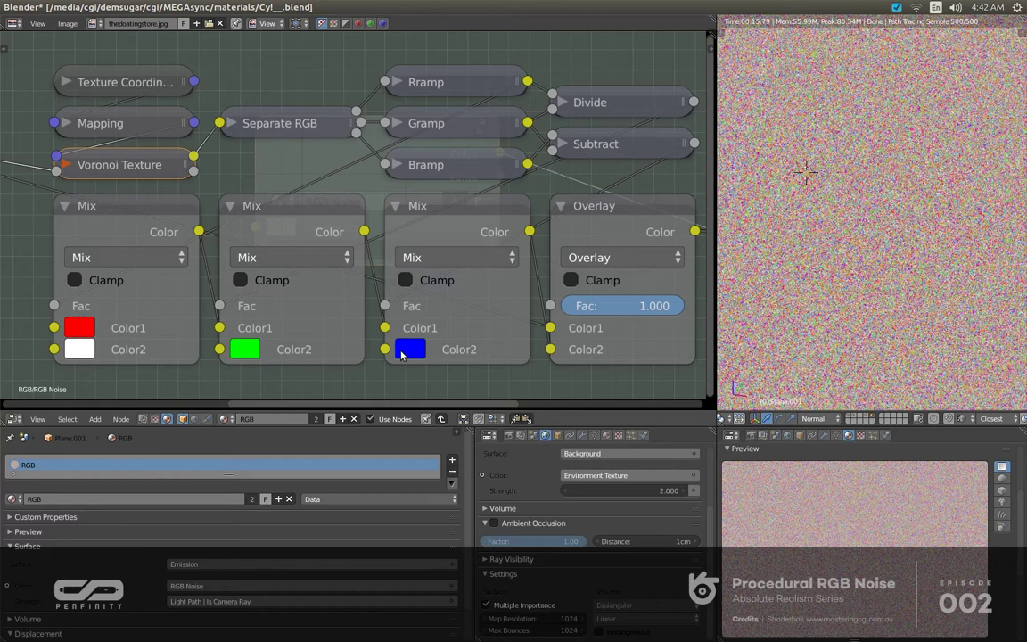
pyautogui.press('Tab')
# Add a Voronoi Texture node below the RGB Noise group and set its coloring to Cells
pyautogui.keyDown('shift'); pyautogui.scroll(-4, 366, 214); pyautogui.keyUp('shift')
pyautogui.hotkey('shift', 'a')
pyautogui.moveTo(340, 213)
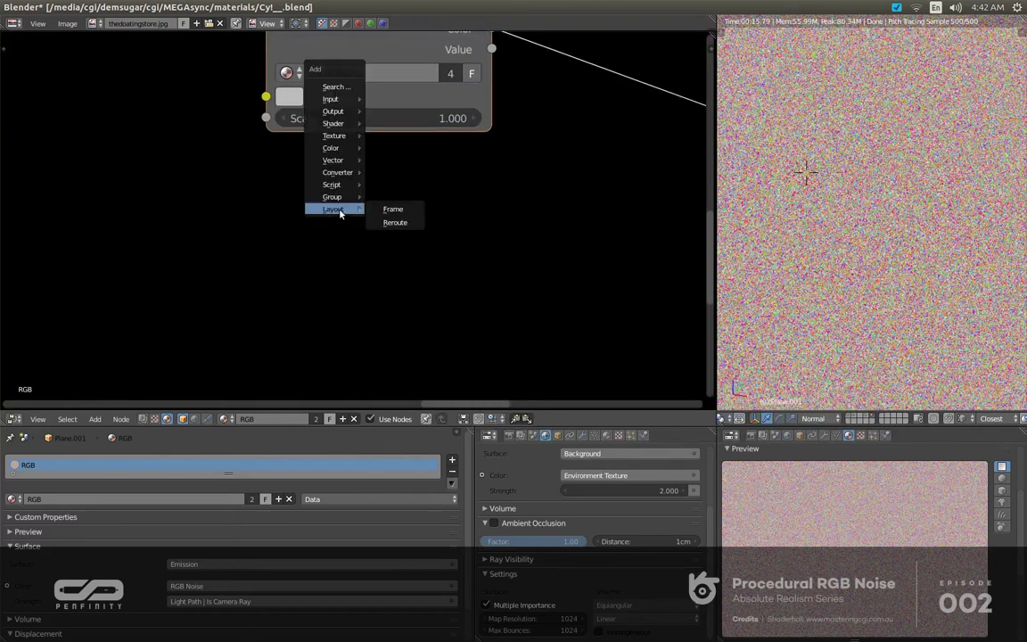
pyautogui.moveTo(348, 137)
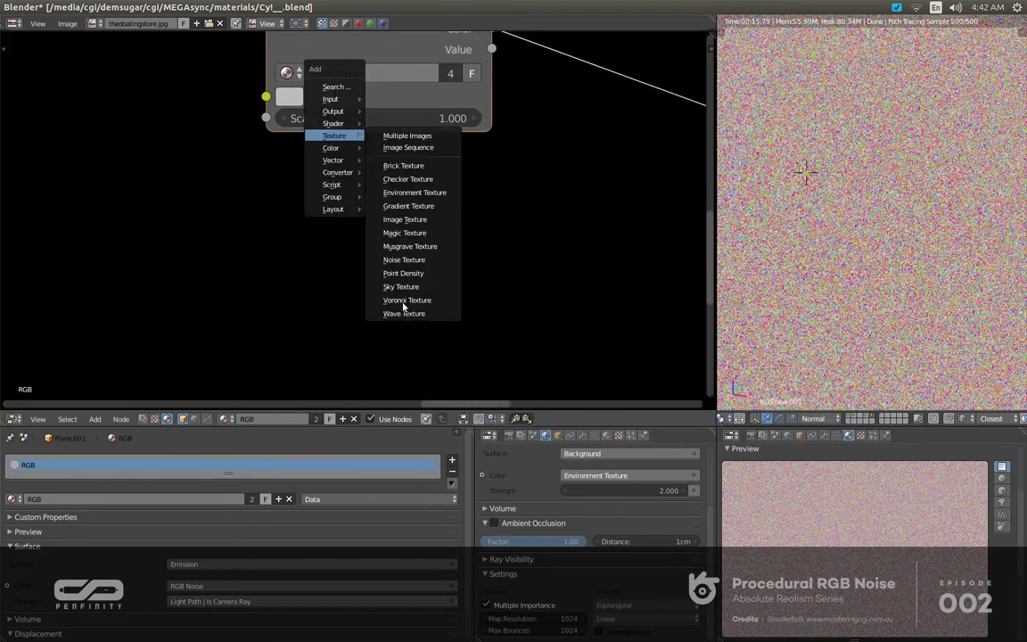
pyautogui.click(404, 299)
pyautogui.click(402, 223)
pyautogui.click(319, 222)
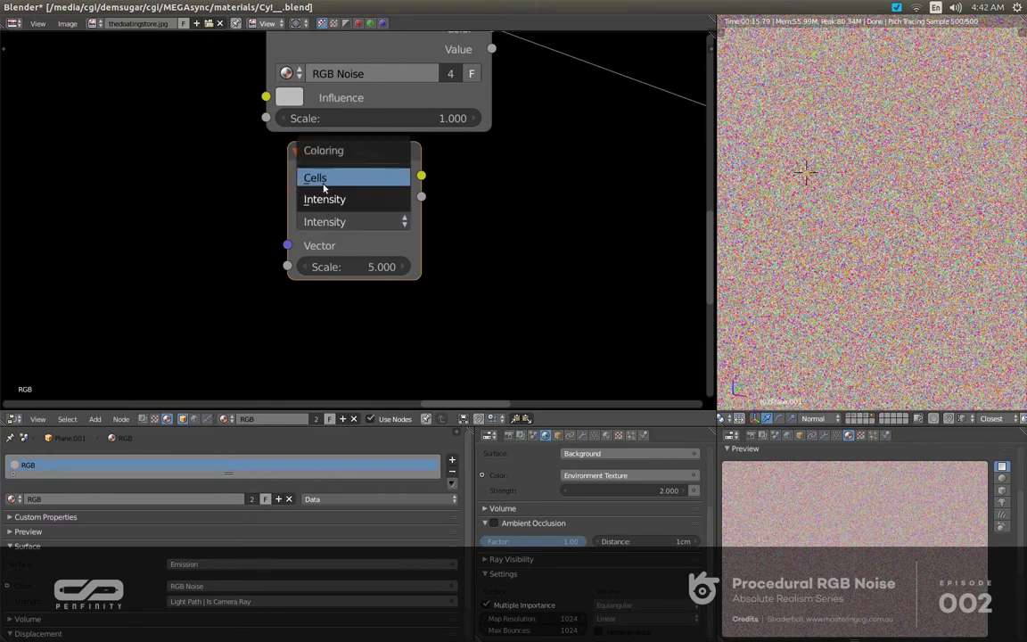
pyautogui.click(323, 185)
# Preview the Voronoi Texture's color on the plane and raise its scale to 115.4 to inspect the cells
pyautogui.keyDown('ctrl'); pyautogui.keyDown('shift'); pyautogui.click(381, 177); pyautogui.keyUp('shift'); pyautogui.keyUp('ctrl')
pyautogui.moveTo(356, 266); pyautogui.dragTo(465, 266)
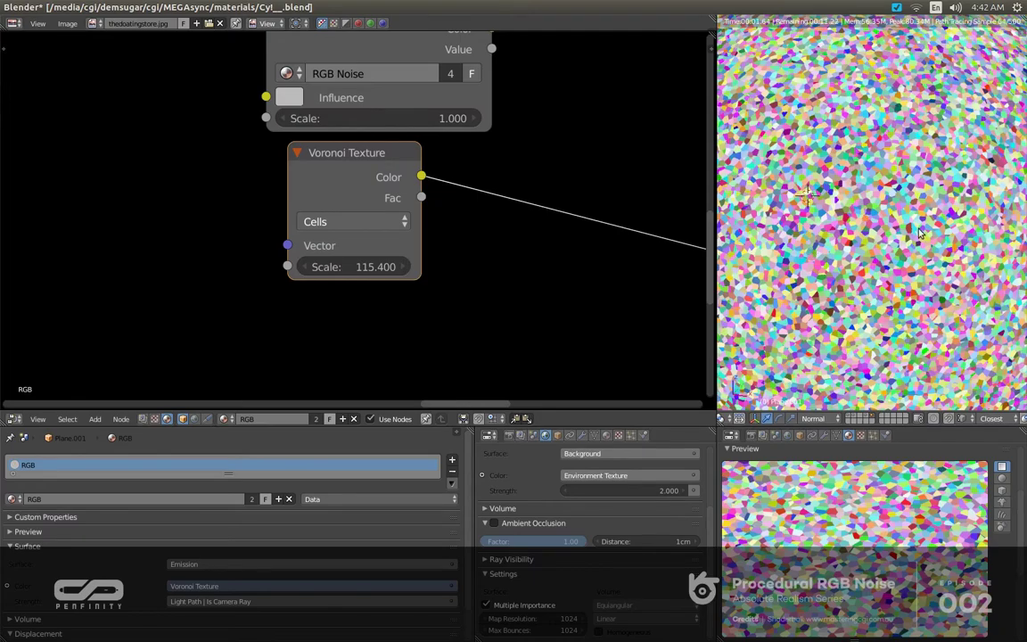
pyautogui.scroll(3, 791, 202)
pyautogui.moveTo(791, 202); pyautogui.dragTo(872, 213, button='middle')
pyautogui.scroll(-2, 959, 253)
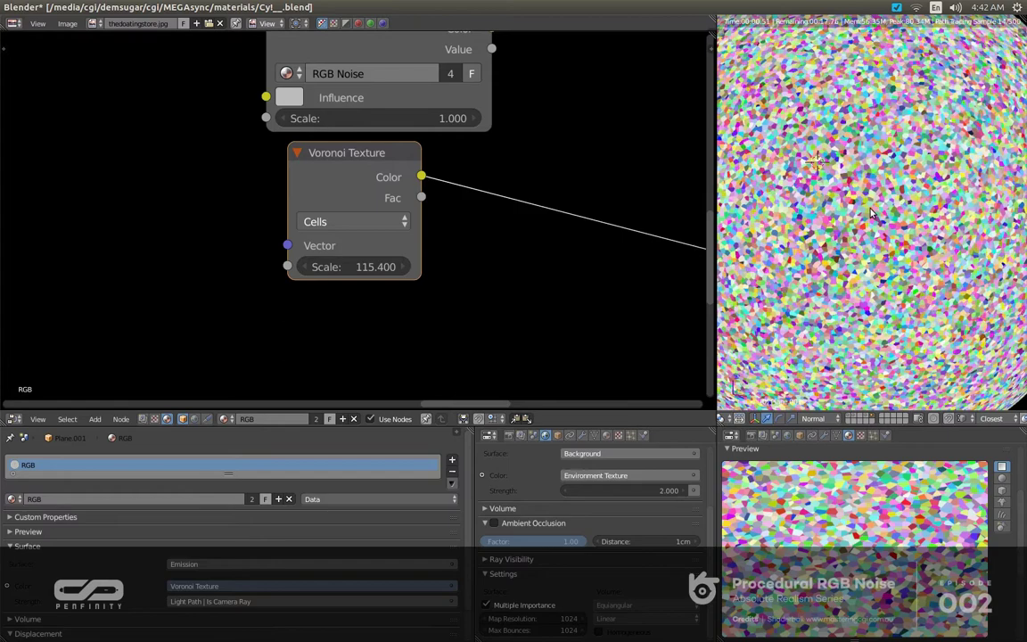
pyautogui.scroll(1, 874, 214)
pyautogui.scroll(1, 892, 219)
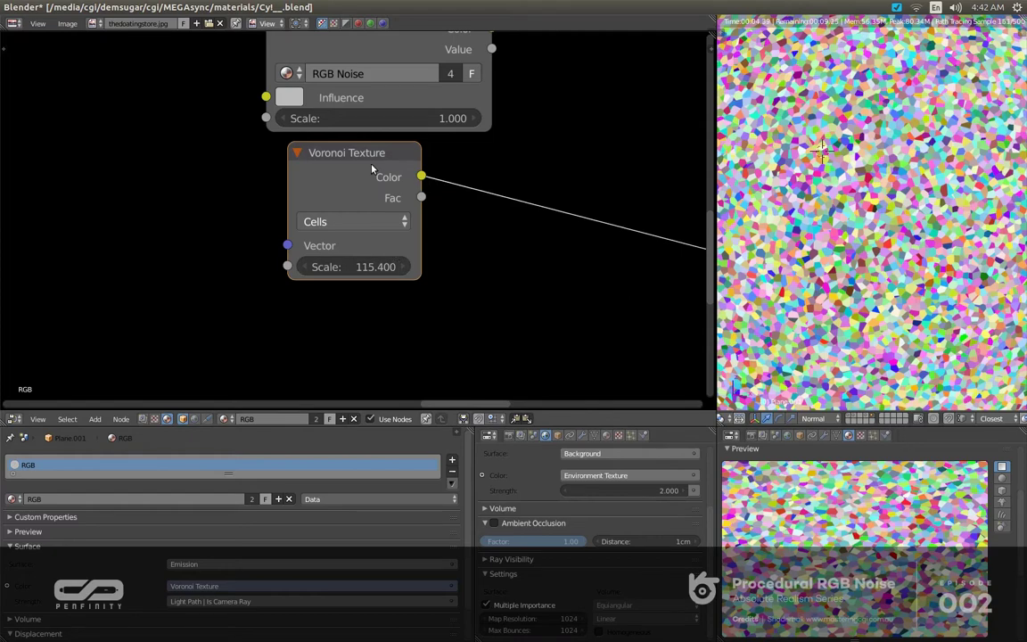
# Move the Voronoi Texture node farther below the RGB Noise group and preview the group, followed by the Voronoi Texture, for comparison
pyautogui.moveTo(372, 166); pyautogui.dragTo(359, 300)
pyautogui.moveTo(399, 158); pyautogui.dragTo(369, 152, button='middle')
pyautogui.keyDown('ctrl'); pyautogui.keyDown('shift'); pyautogui.click(408, 75); pyautogui.keyUp('shift'); pyautogui.keyUp('ctrl')
pyautogui.scroll(-1, 386, 147)
pyautogui.scroll(1, 354, 234)
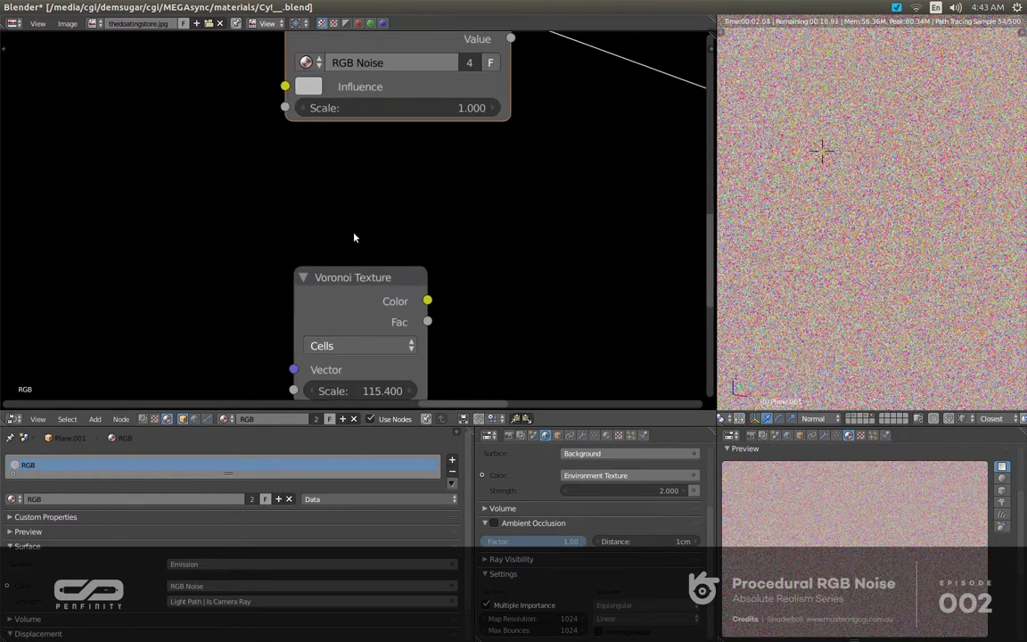
pyautogui.moveTo(354, 237); pyautogui.dragTo(366, 215, button='middle')
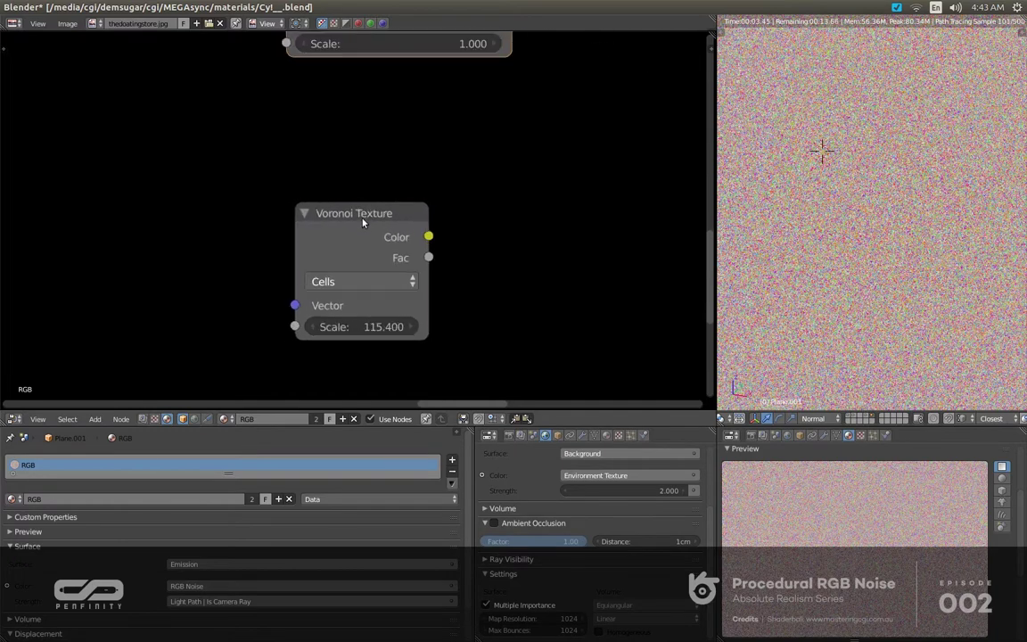
pyautogui.keyDown('ctrl'); pyautogui.keyDown('shift'); pyautogui.click(365, 215); pyautogui.keyUp('shift'); pyautogui.keyUp('ctrl')
pyautogui.keyDown('ctrl'); pyautogui.moveTo(363, 220); pyautogui.dragTo(417, 227, button='middle'); pyautogui.keyUp('ctrl')
pyautogui.scroll(2, 416, 229)
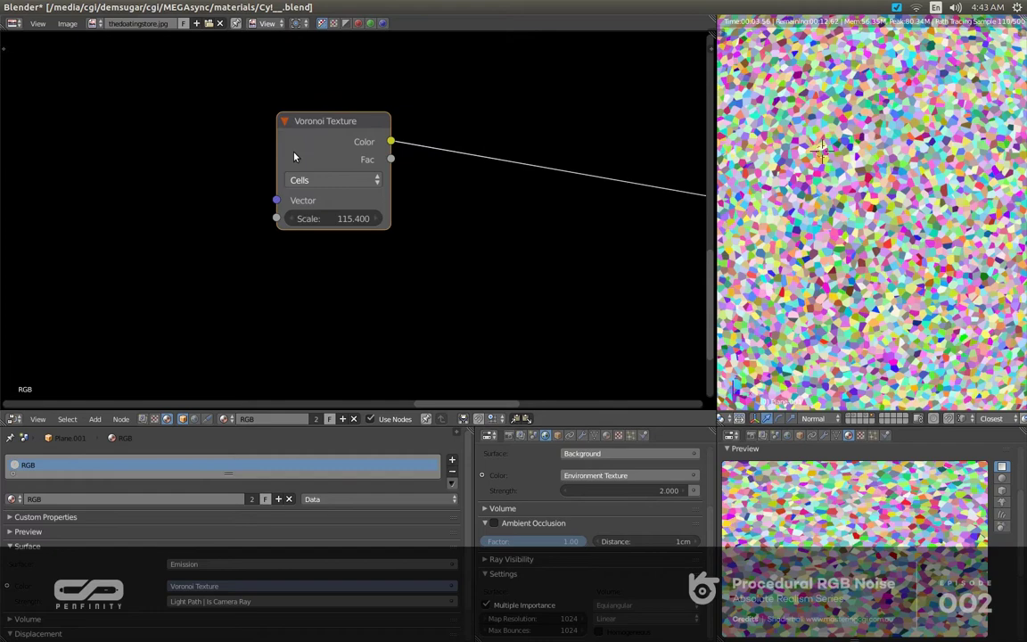
# Add Texture Coordinate and Mapping nodes to the Voronoi Texture and connect the Object output to the Mapping vector input
pyautogui.moveTo(313, 151); pyautogui.dragTo(379, 188, button='middle')
pyautogui.scroll(3, 372, 194)
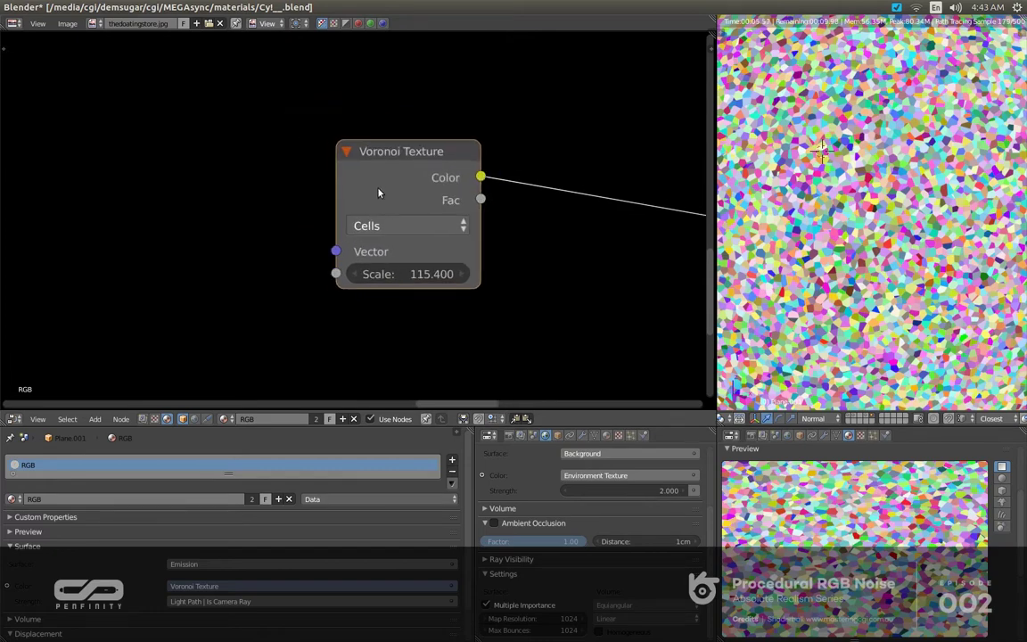
pyautogui.hotkey('ctrl', 't')
pyautogui.moveTo(198, 211); pyautogui.dragTo(408, 196, button='middle')
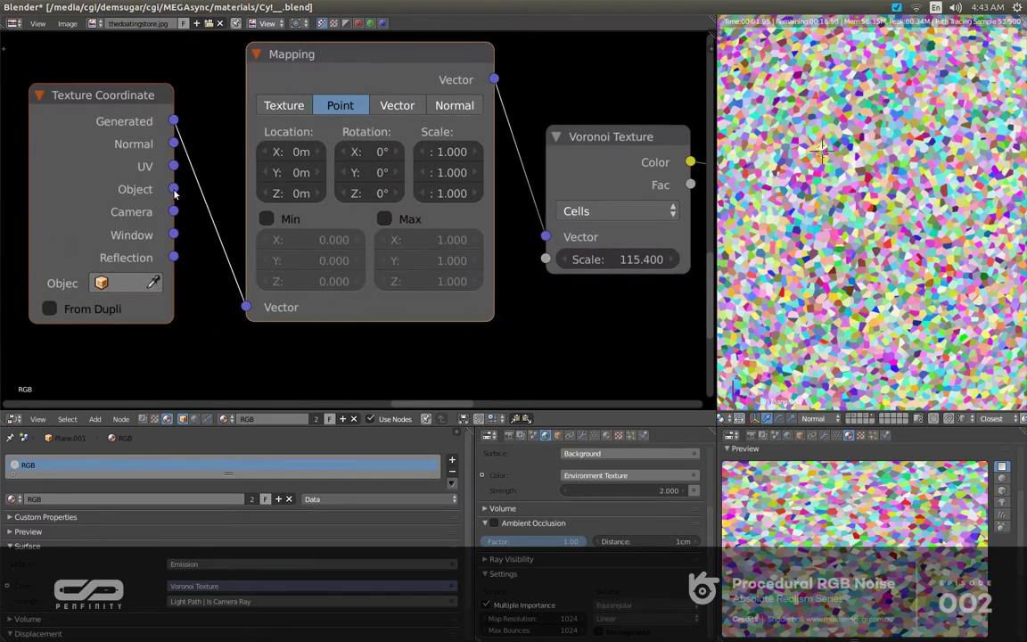
pyautogui.moveTo(174, 191); pyautogui.dragTo(245, 307)
# Set the Mapping node's X, Y and Z scale to 500
pyautogui.moveTo(442, 274); pyautogui.dragTo(402, 311, button='middle')
pyautogui.scroll(1, 291, 197)
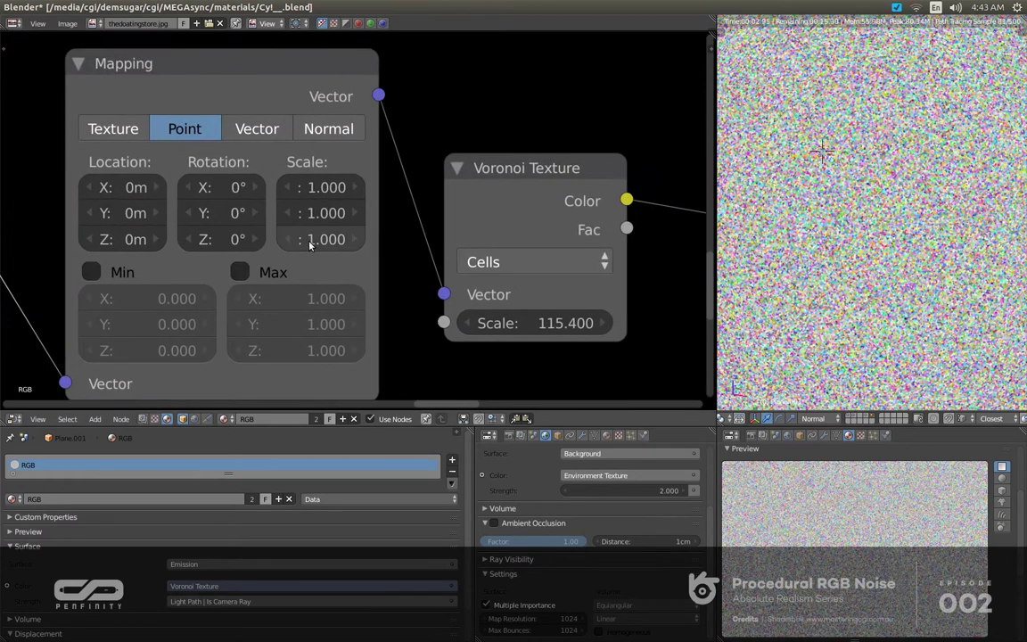
pyautogui.moveTo(317, 184); pyautogui.dragTo(318, 240)
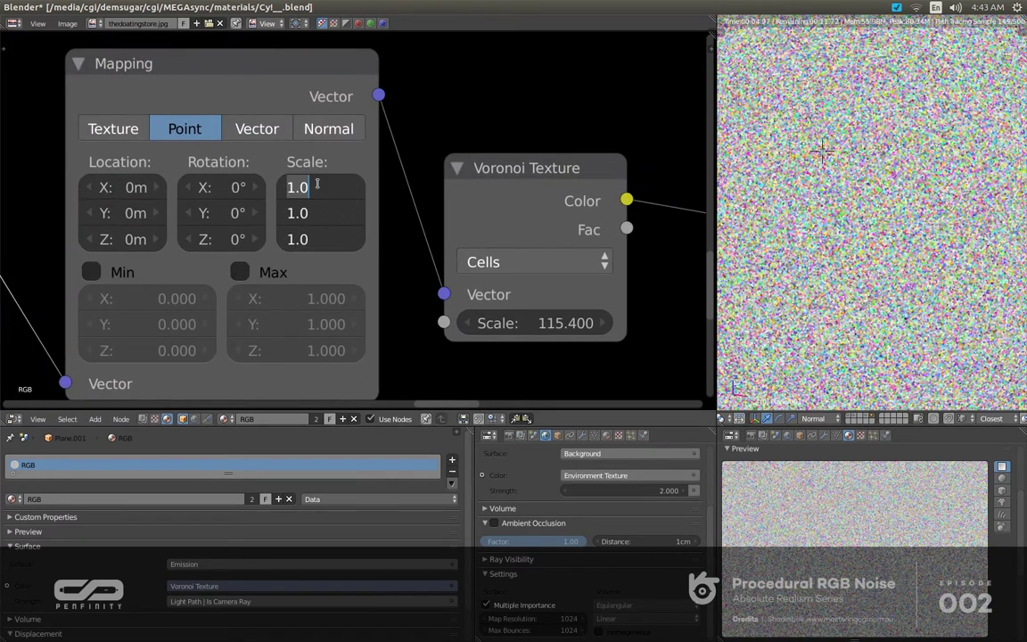
pyautogui.write('500')
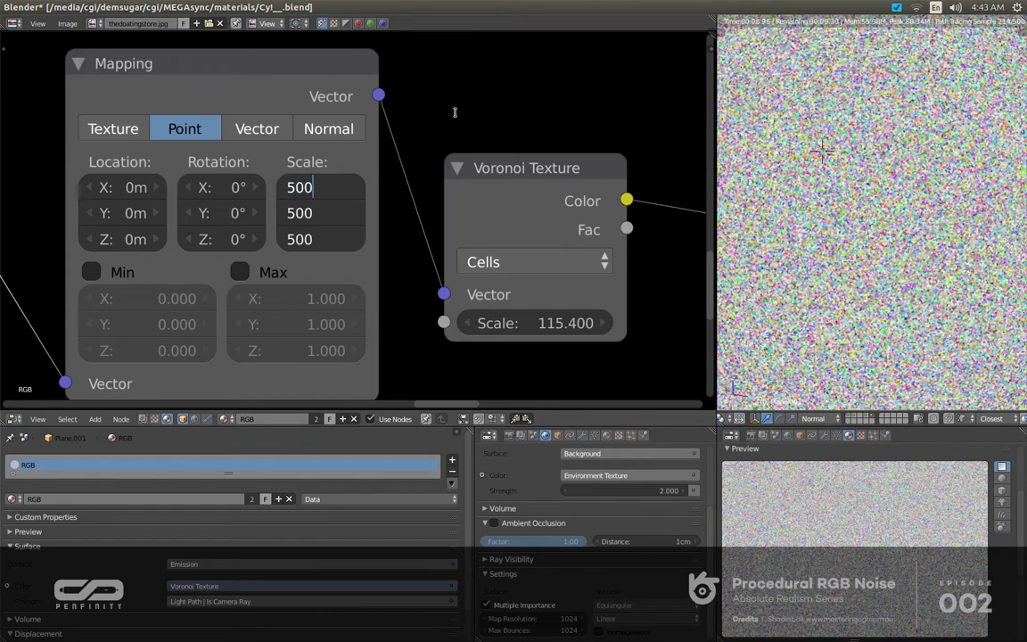
pyautogui.press('Return')
# Set the Voronoi Texture's scale to 1
pyautogui.moveTo(448, 248); pyautogui.dragTo(349, 201, button='middle')
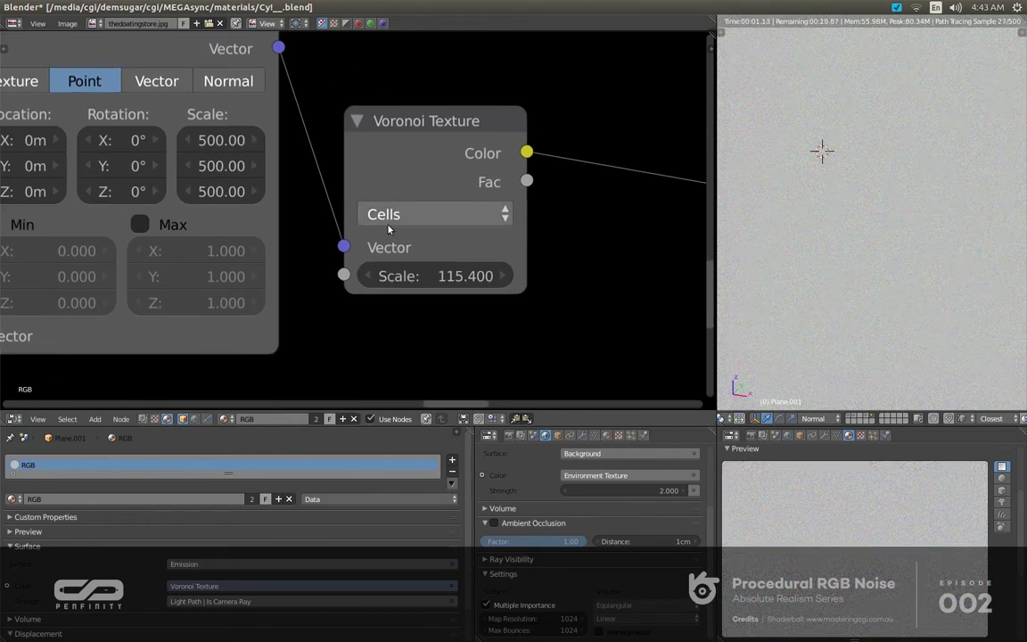
pyautogui.click(431, 277)
pyautogui.write('1')
pyautogui.press('Return')
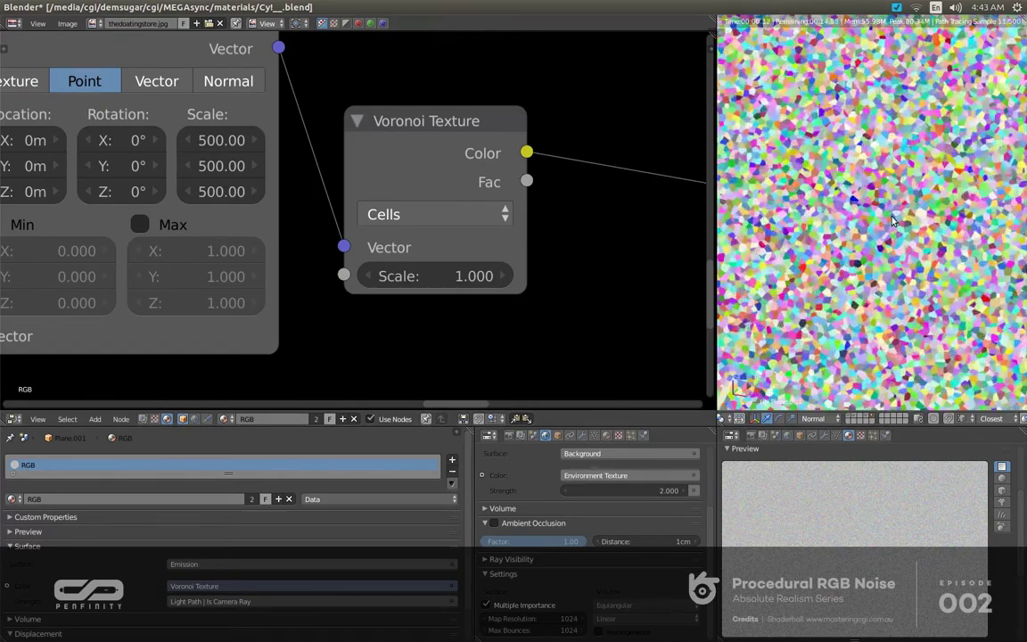
# Insert a Separate RGB node into the Voronoi Texture's color link and place it slightly higher than the texture node
pyautogui.moveTo(550, 285); pyautogui.dragTo(126, 226, button='middle')
pyautogui.scroll(-2, 174, 200)
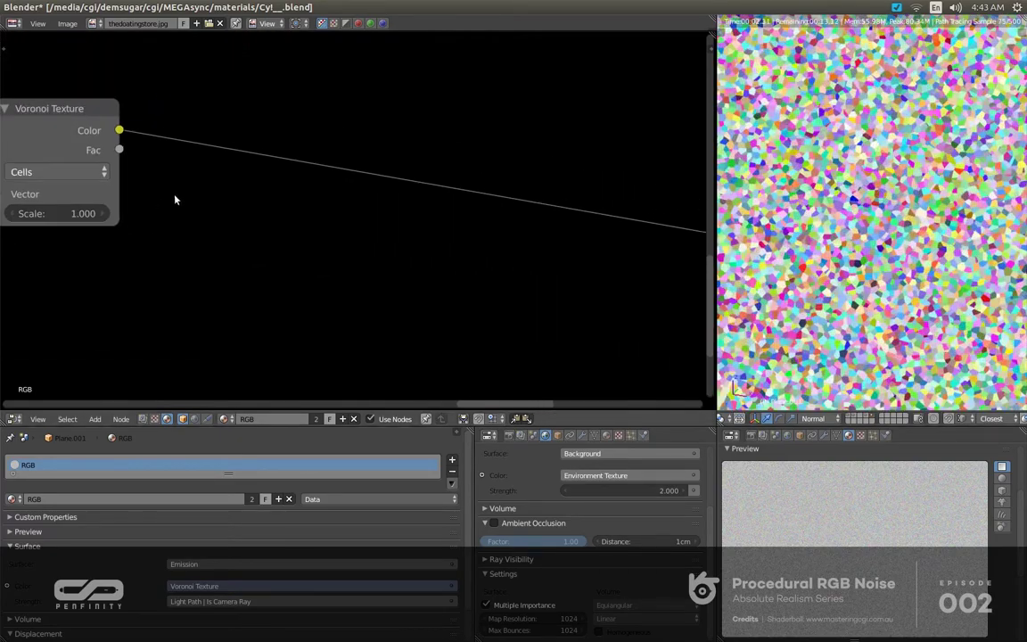
pyautogui.moveTo(309, 224); pyautogui.dragTo(294, 266, button='middle')
pyautogui.scroll(-4, 268, 226)
pyautogui.hotkey('shift', 'a')
pyautogui.moveTo(295, 269)
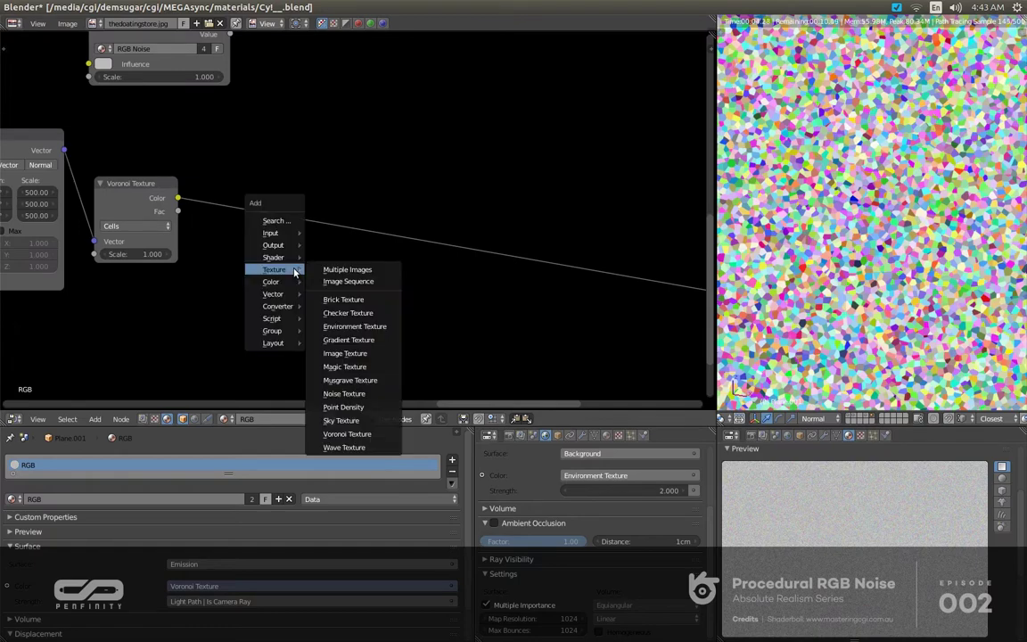
pyautogui.moveTo(289, 310)
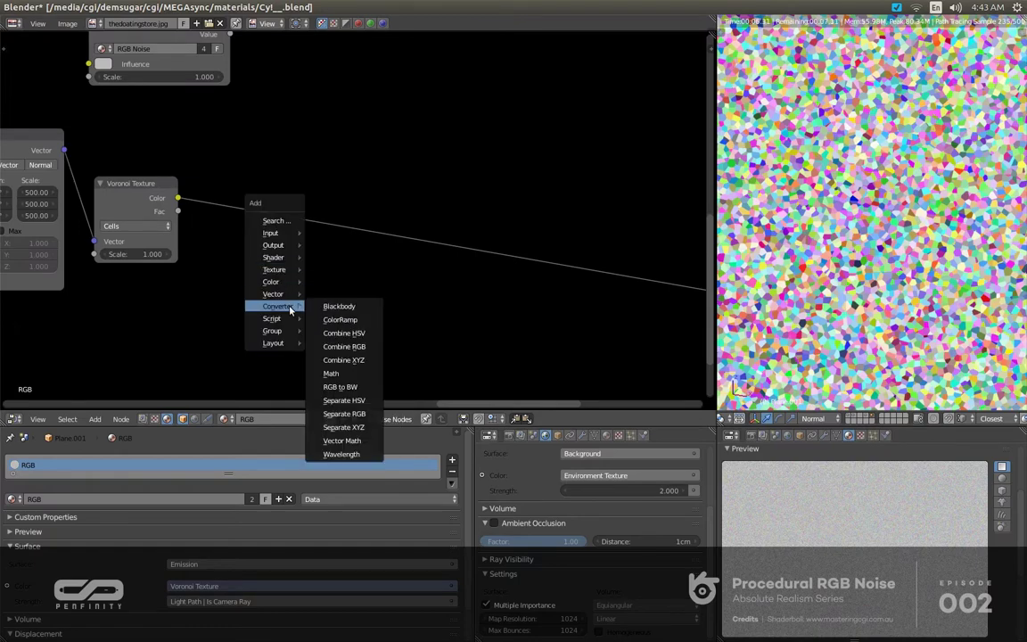
pyautogui.click(344, 414)
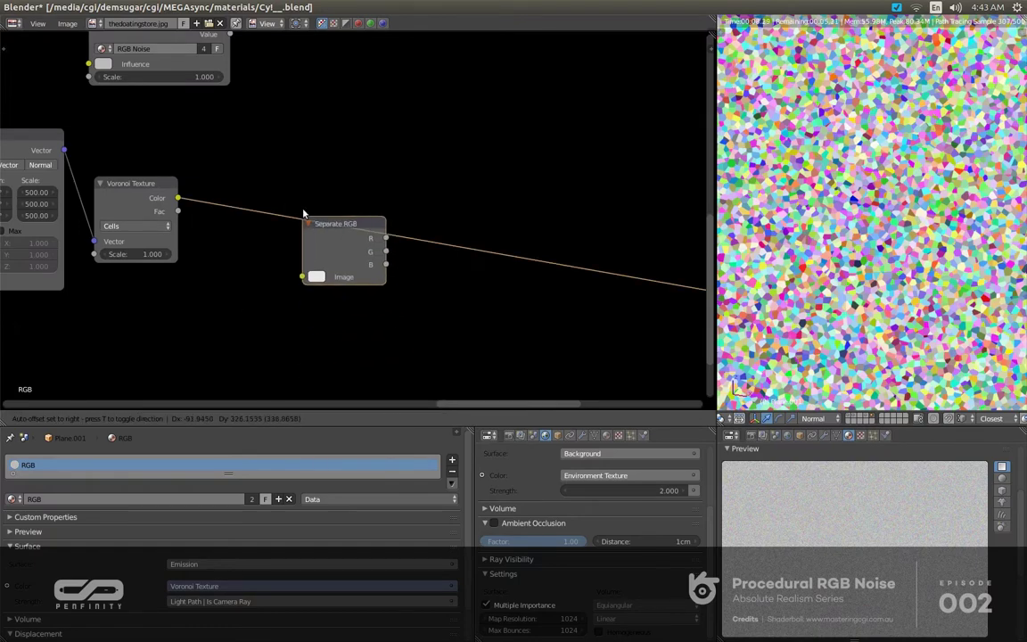
pyautogui.click(319, 270)
pyautogui.moveTo(343, 247); pyautogui.dragTo(375, 151)
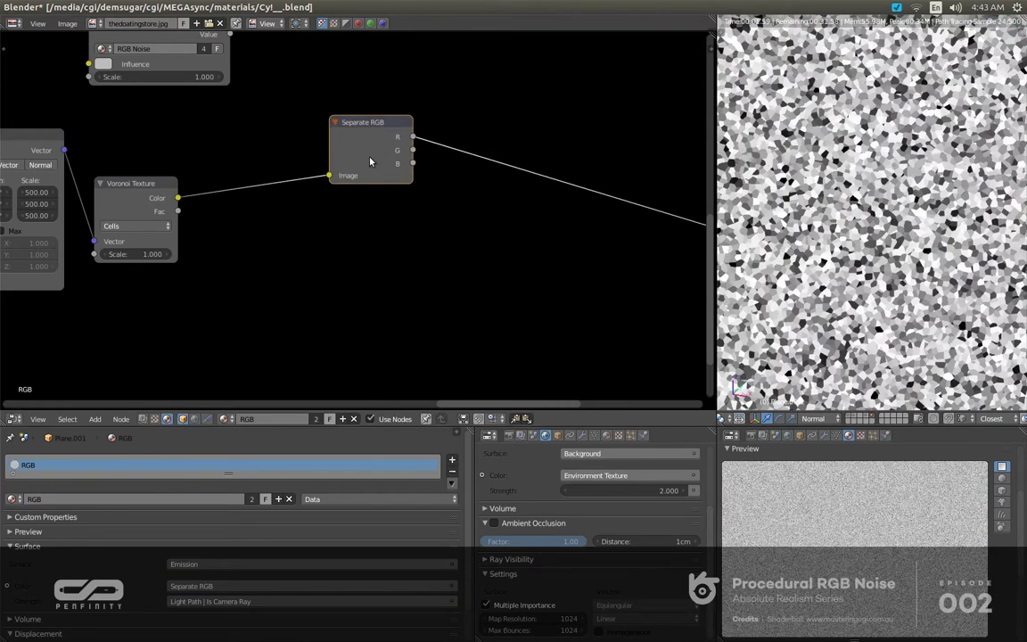
# Insert a ColorRamp node into the link from the Separate RGB node's R output
pyautogui.scroll(1, 368, 151)
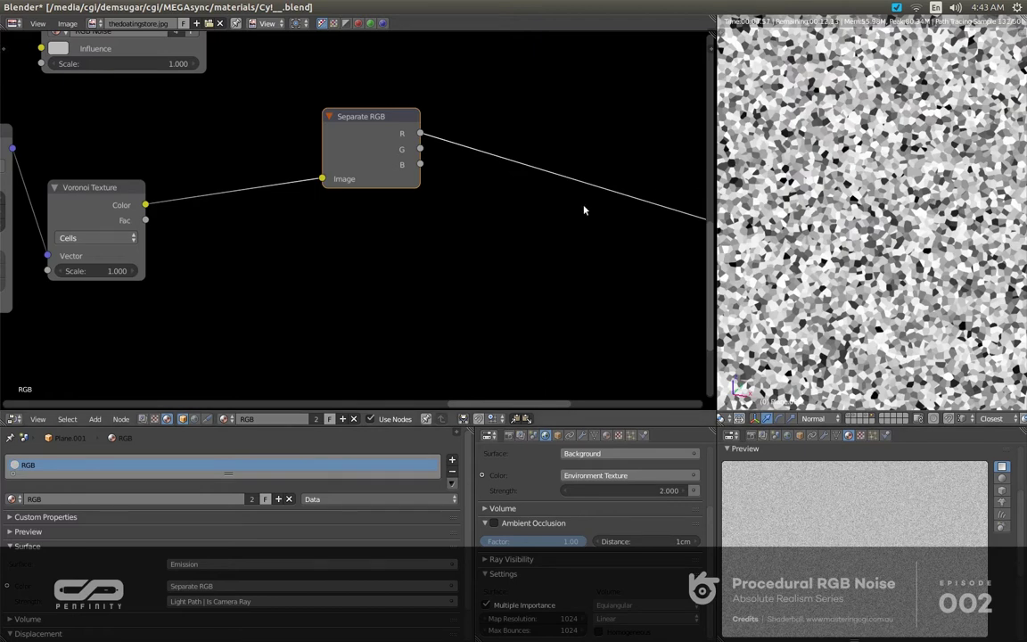
pyautogui.moveTo(585, 212); pyautogui.dragTo(337, 204, button='middle')
pyautogui.hotkey('shift', 'a')
pyautogui.moveTo(334, 203)
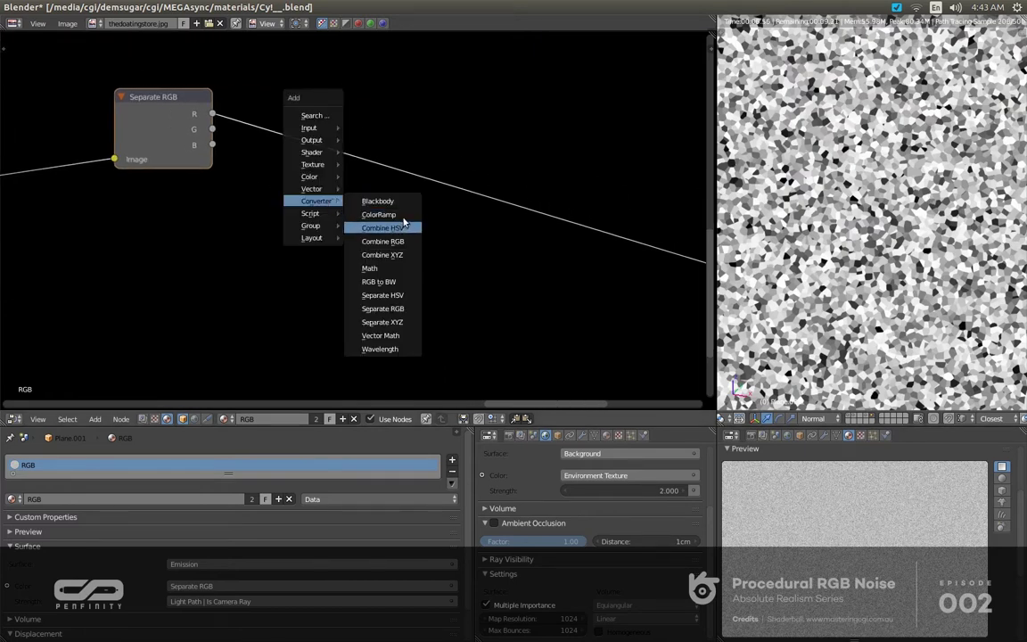
pyautogui.click(379, 214)
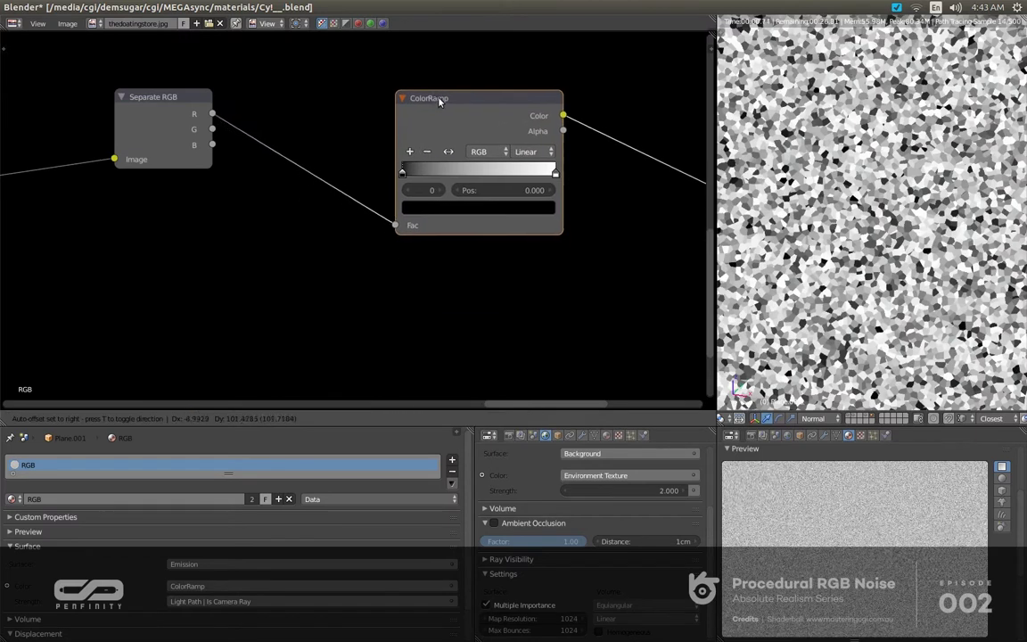
pyautogui.click(381, 76)
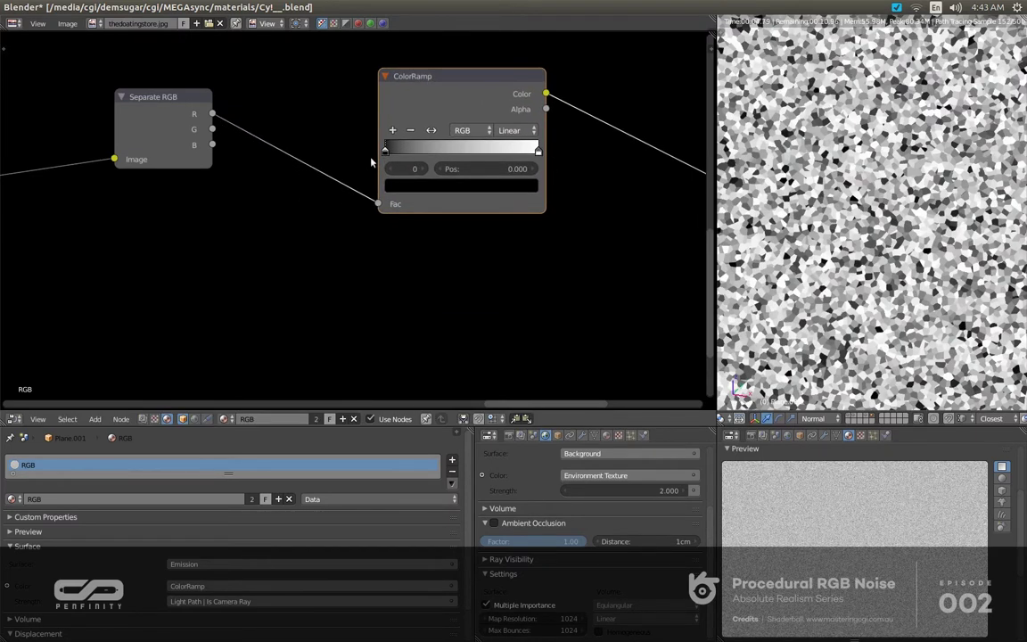
# Set the ColorRamp's black stop position to 0.499
pyautogui.moveTo(388, 153); pyautogui.dragTo(414, 152)
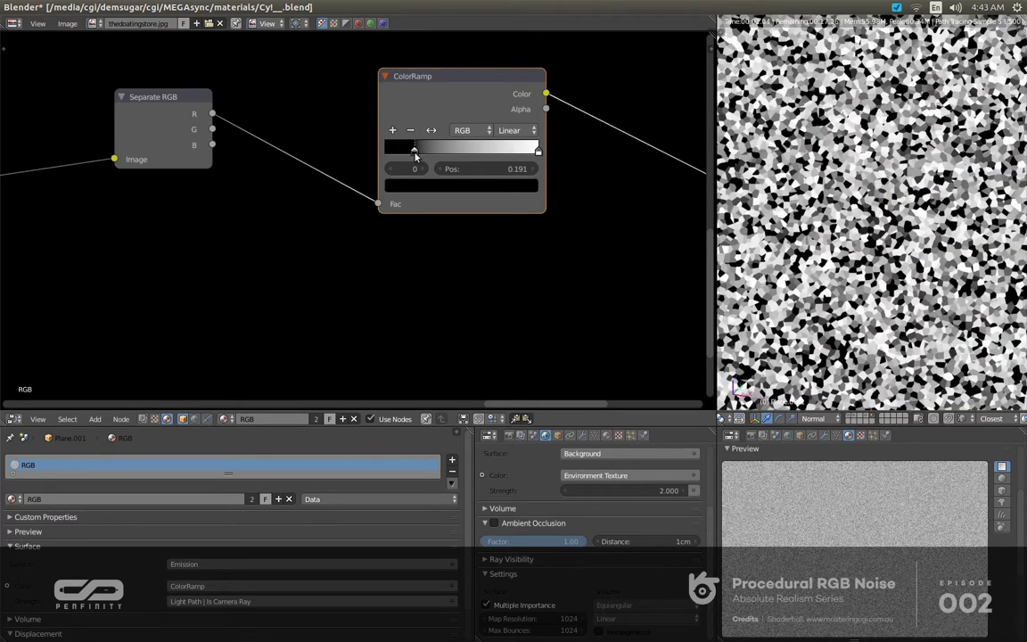
pyautogui.click(482, 168)
pyautogui.press('BackSpace')
pyautogui.write('.499')
pyautogui.press('Return')
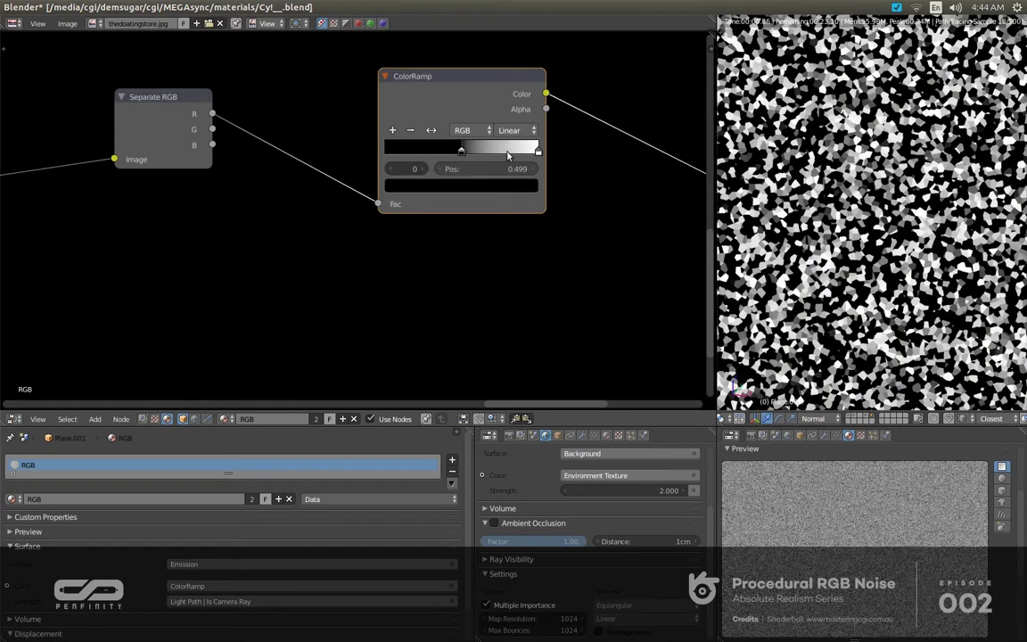
# Set the ColorRamp's white stop position to 0.501 and check the black-and-white pattern in the render
pyautogui.click(538, 151)
pyautogui.click(506, 168)
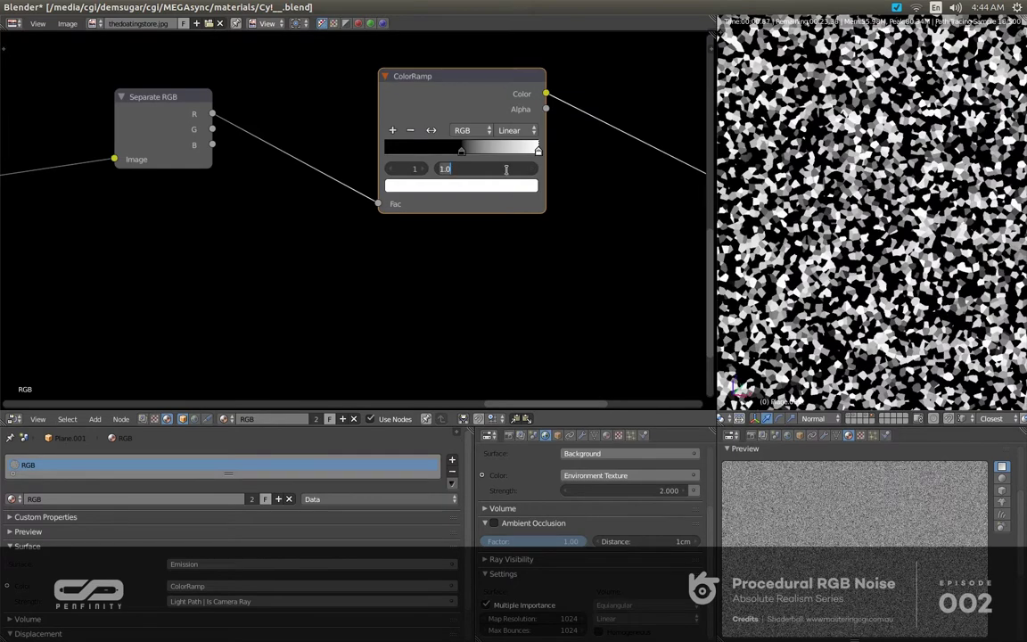
pyautogui.press('BackSpace')
pyautogui.write('.501')
pyautogui.press('Return')
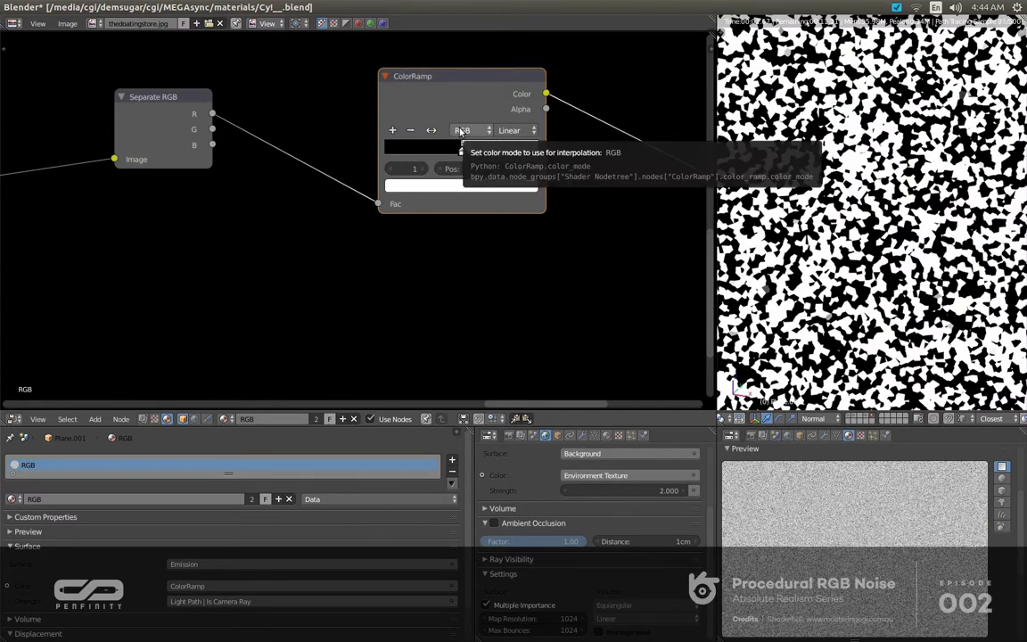
pyautogui.scroll(-1, 858, 266)
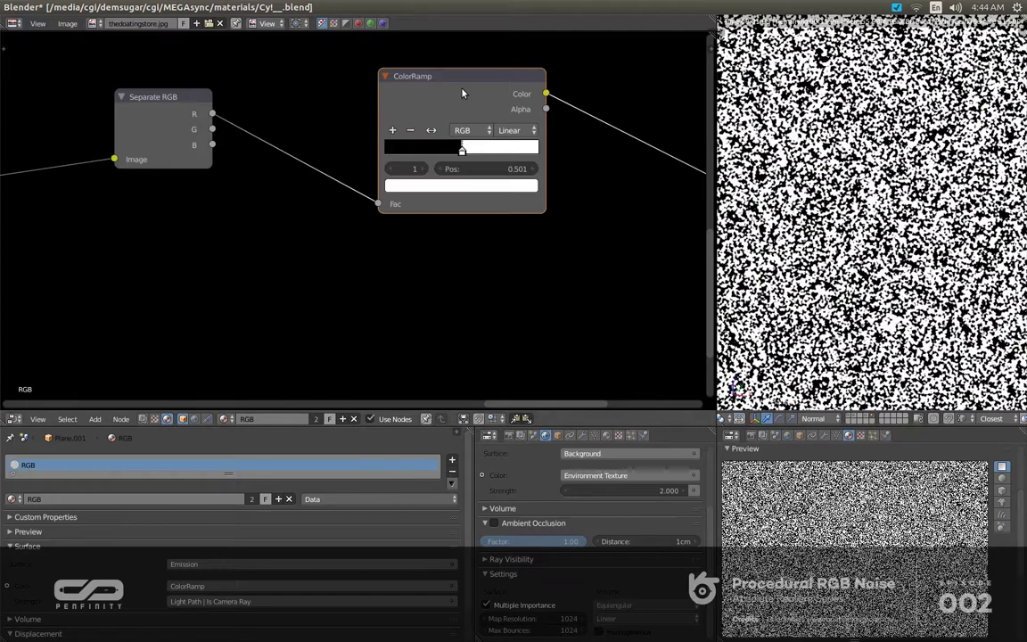
# Collapse and widen the ColorRamp node, and stack two duplicates of it directly below
pyautogui.press('h')
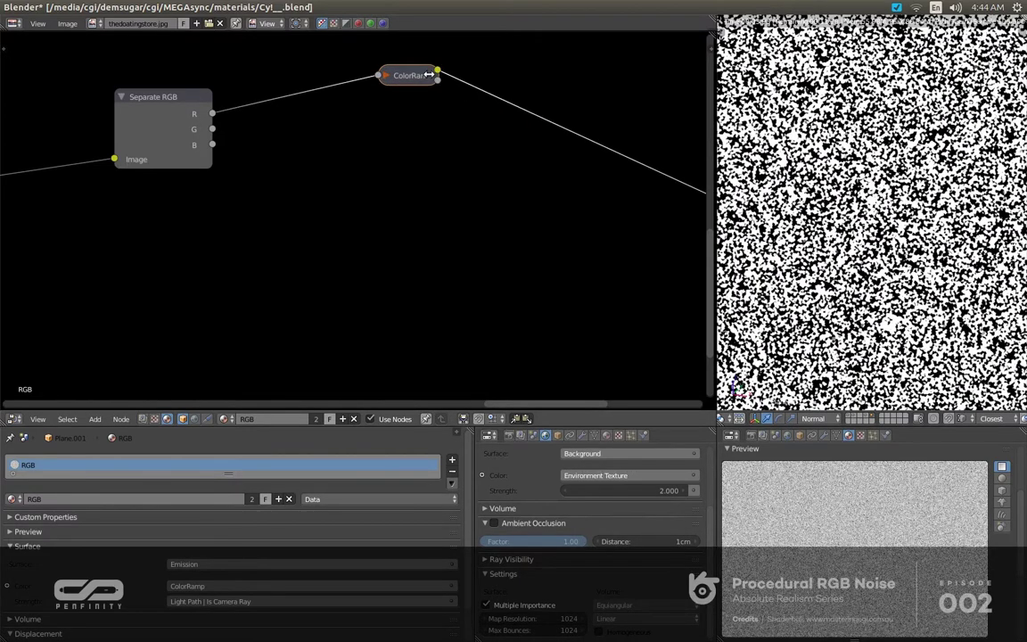
pyautogui.moveTo(429, 75); pyautogui.dragTo(488, 75)
pyautogui.hotkey('shift', 'd')
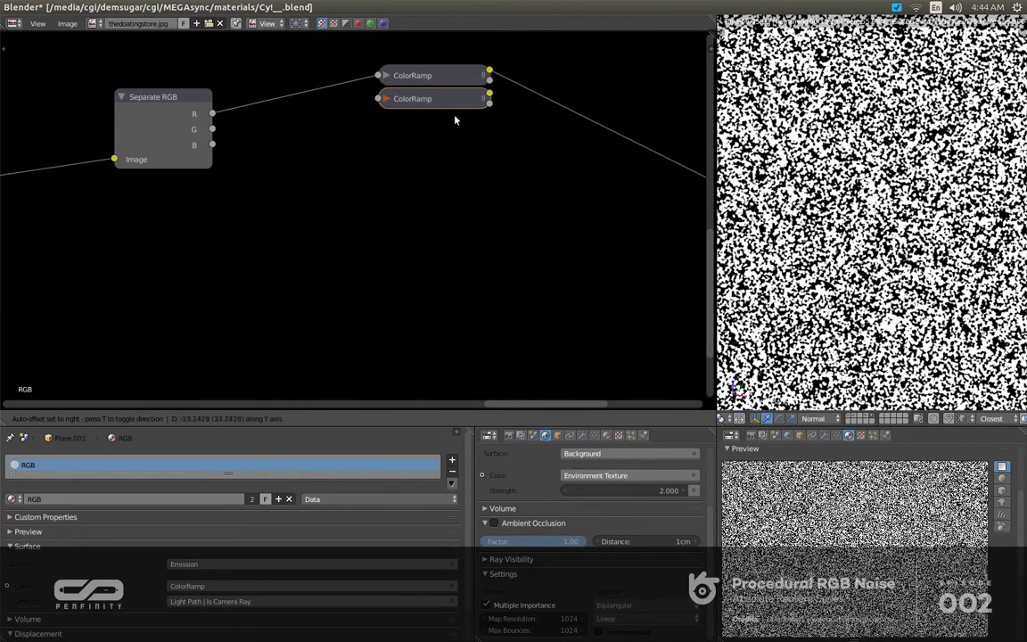
pyautogui.click(458, 131)
pyautogui.hotkey('shift', 'd')
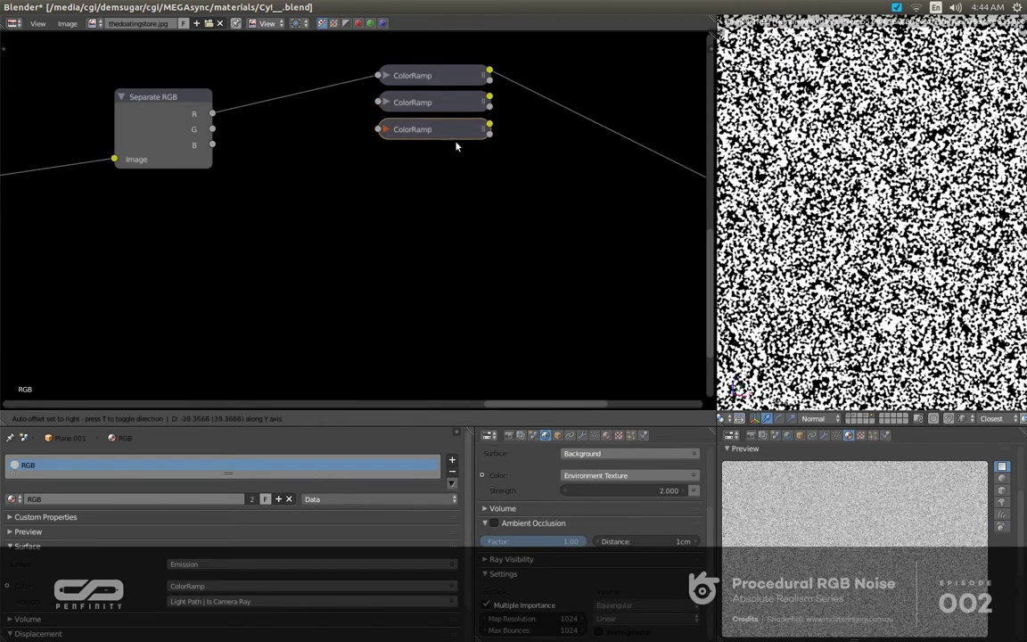
pyautogui.click(455, 147)
# Connect the Separate RGB node's G output to the second ColorRamp and its B output to the third
pyautogui.moveTo(212, 128); pyautogui.dragTo(378, 101)
pyautogui.moveTo(212, 143); pyautogui.dragTo(379, 131)
# Preview each of the three ColorRamps in the render to compare their black-and-white patterns, ending on the first one
pyautogui.moveTo(448, 166); pyautogui.dragTo(343, 177, button='middle')
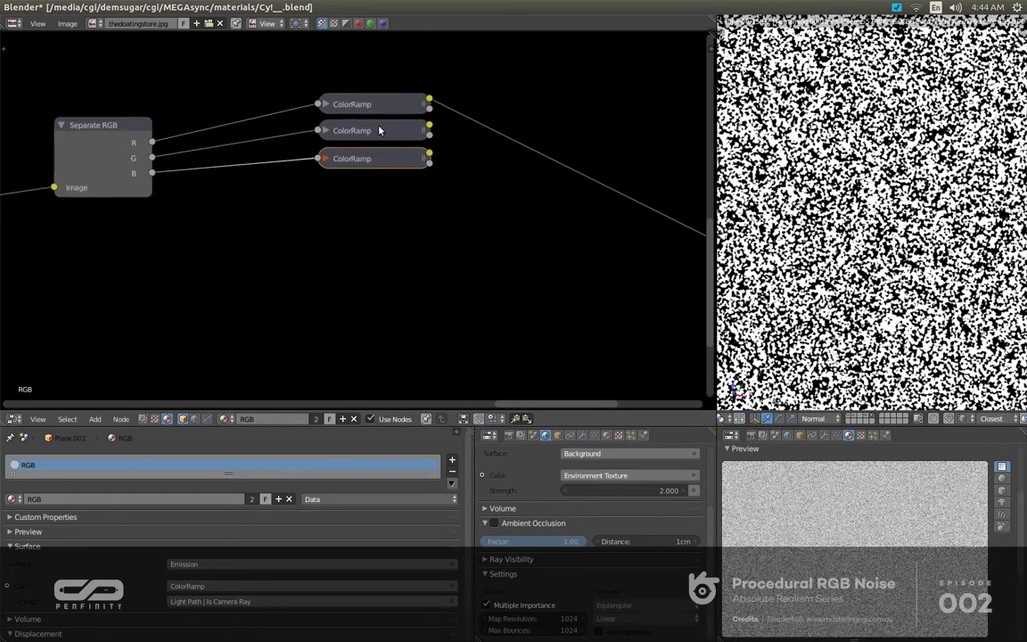
pyautogui.keyDown('ctrl'); pyautogui.keyDown('shift'); pyautogui.click(379, 130); pyautogui.keyUp('shift'); pyautogui.keyUp('ctrl')
pyautogui.keyDown('ctrl'); pyautogui.keyDown('shift'); pyautogui.click(380, 158); pyautogui.keyUp('shift'); pyautogui.keyUp('ctrl')
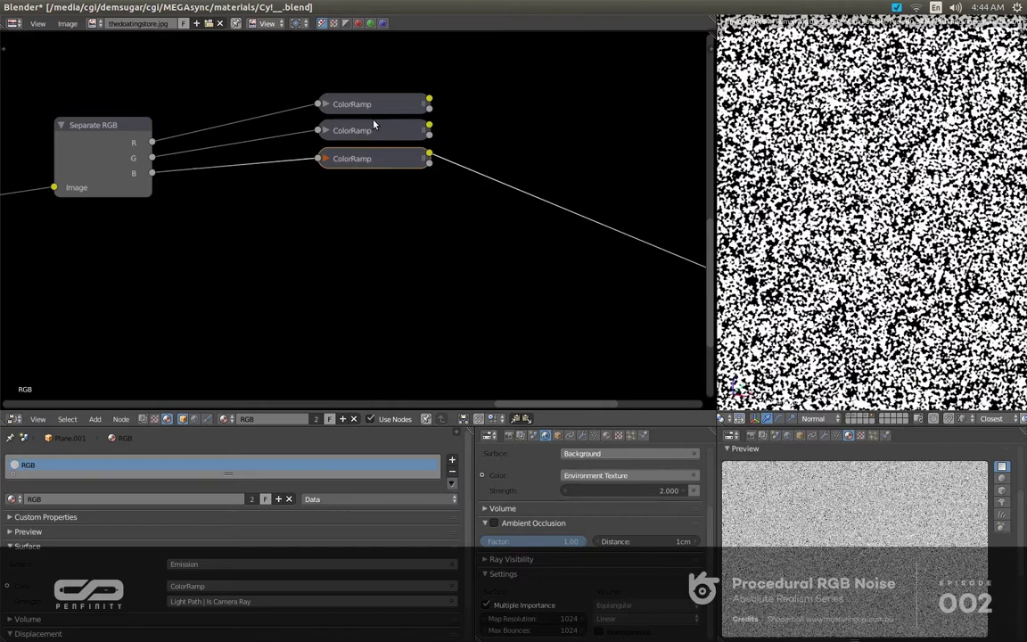
pyautogui.keyDown('ctrl'); pyautogui.keyDown('shift'); pyautogui.click(374, 107); pyautogui.keyUp('shift'); pyautogui.keyUp('ctrl')
pyautogui.keyDown('ctrl'); pyautogui.keyDown('shift'); pyautogui.click(379, 132); pyautogui.keyUp('shift'); pyautogui.keyUp('ctrl')
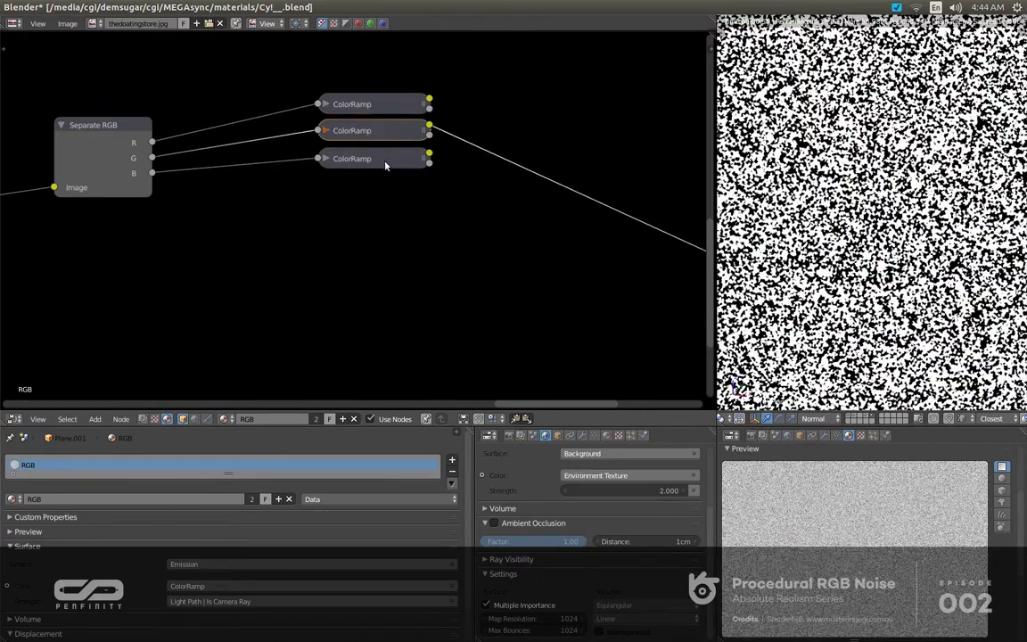
pyautogui.keyDown('ctrl'); pyautogui.keyDown('shift'); pyautogui.click(365, 105); pyautogui.keyUp('shift'); pyautogui.keyUp('ctrl')
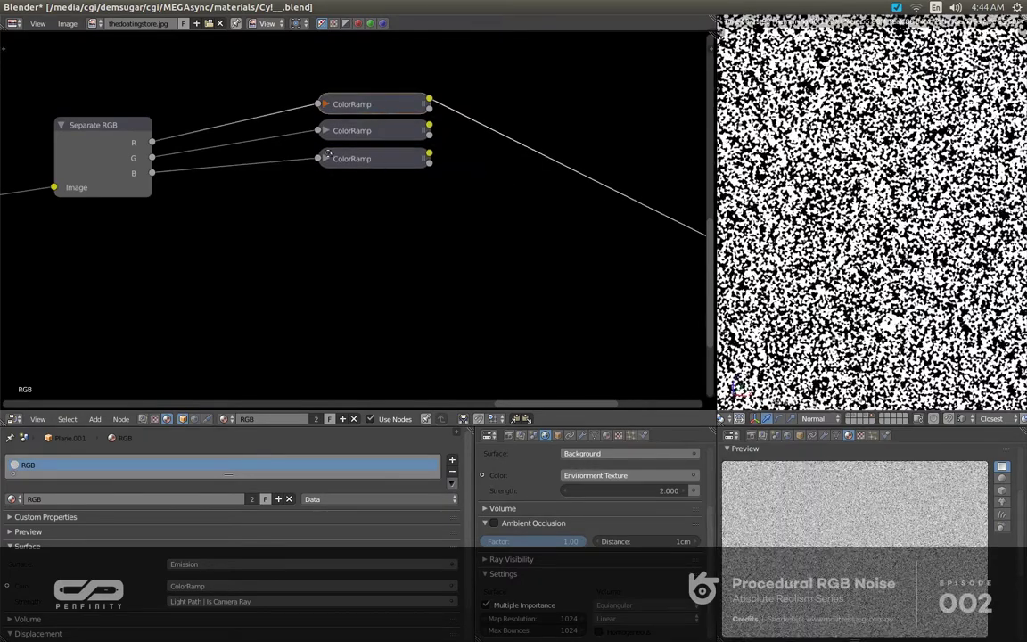
pyautogui.moveTo(327, 153); pyautogui.dragTo(252, 139, button='middle')
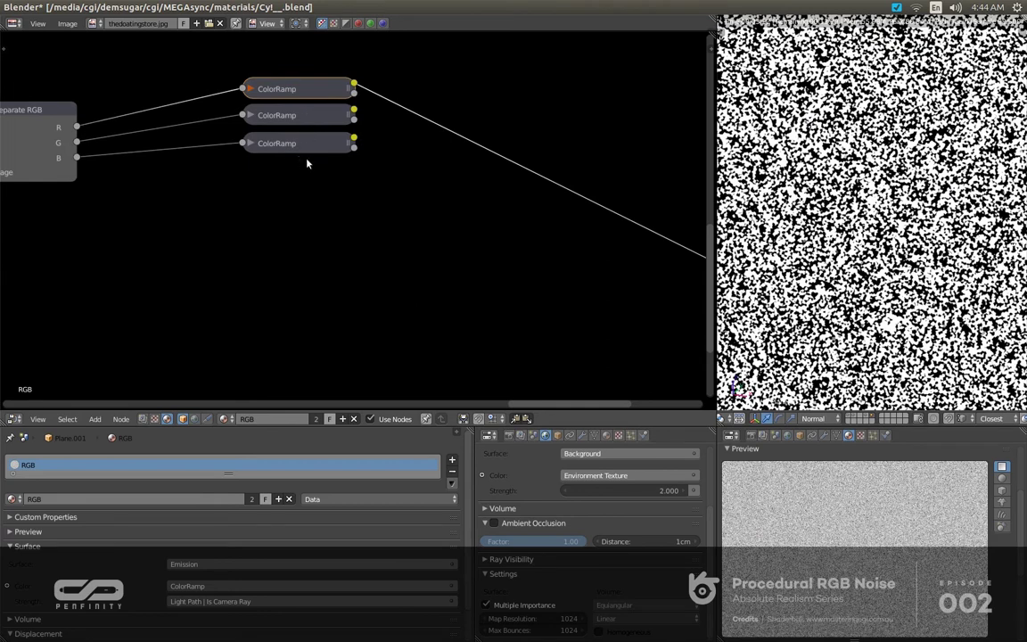
# Add a MixRGB node and place it below the three ColorRamps
pyautogui.scroll(-1, 373, 168)
pyautogui.hotkey('shift', 'a')
pyautogui.moveTo(347, 253)
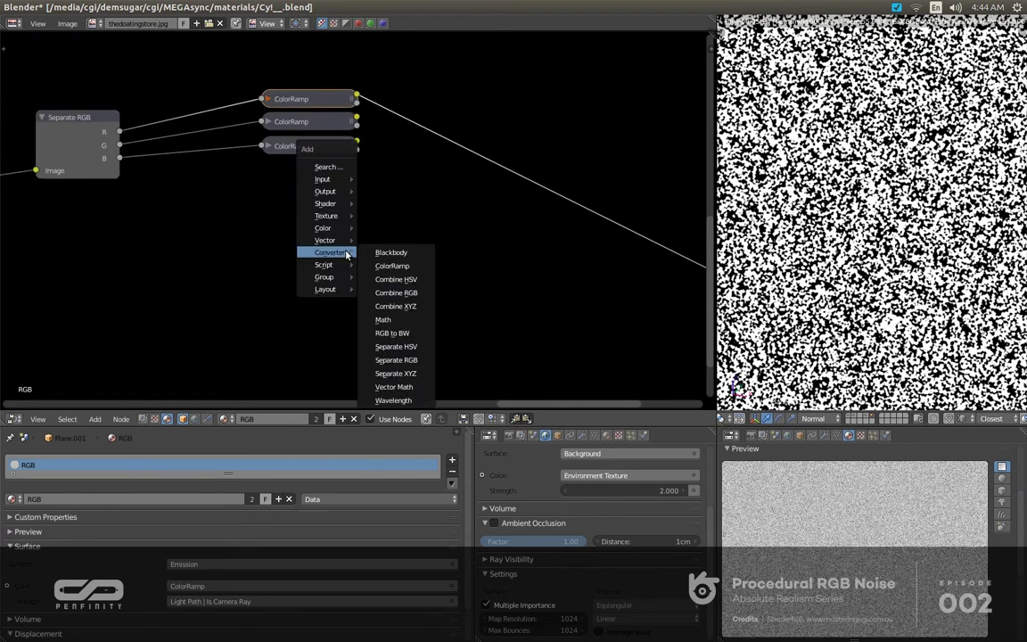
pyautogui.moveTo(323, 229)
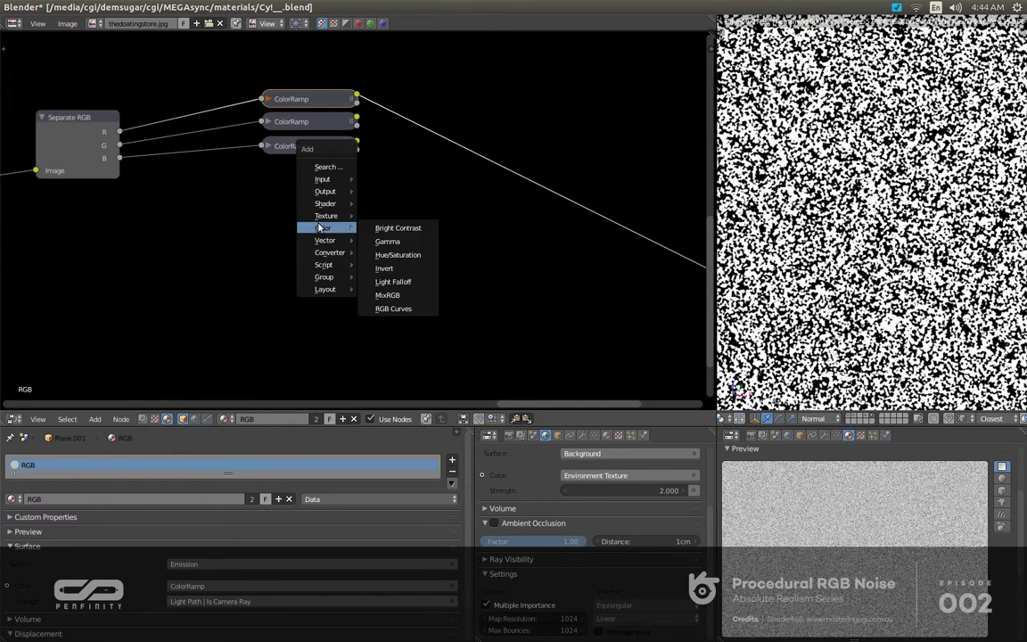
pyautogui.click(387, 295)
pyautogui.click(303, 249)
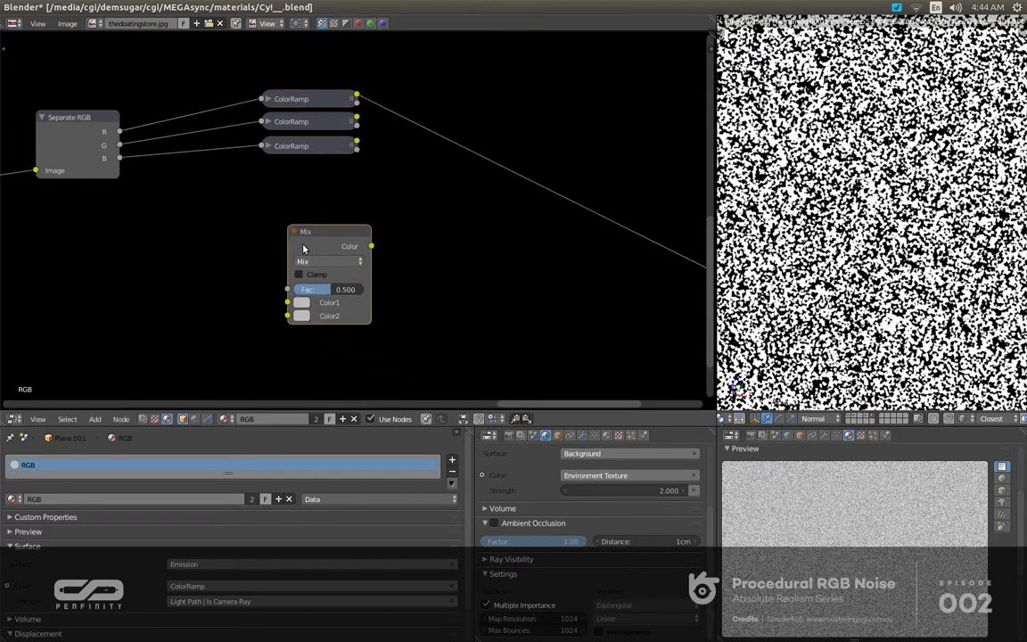
pyautogui.moveTo(321, 244); pyautogui.dragTo(307, 249)
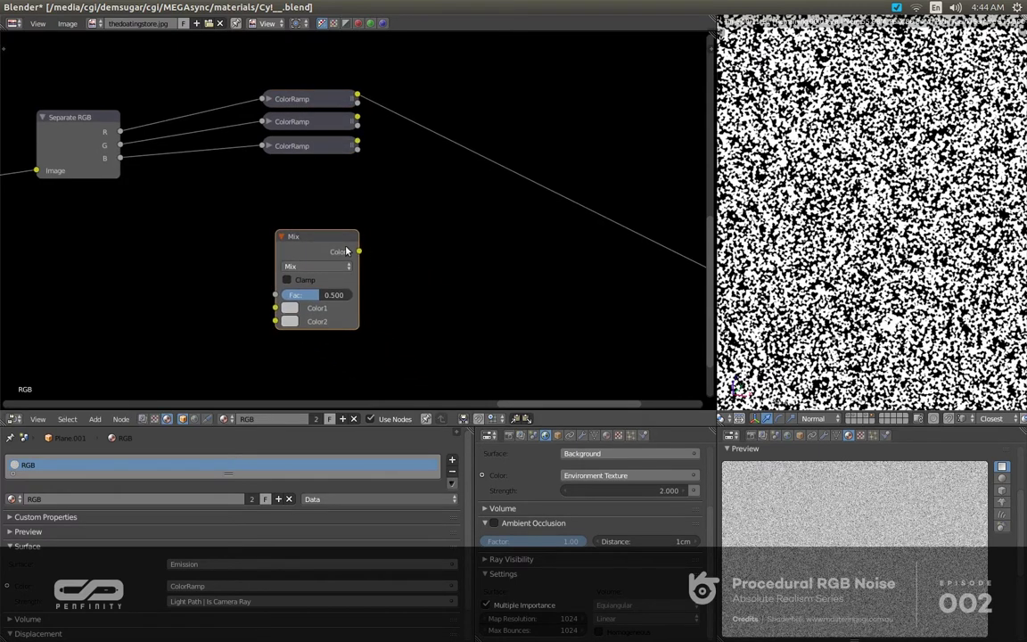
# Duplicate the Mix node twice to form a horizontal row of three Mix nodes
pyautogui.hotkey('shift', 'd')
pyautogui.click(444, 260)
pyautogui.hotkey('shift', 'd')
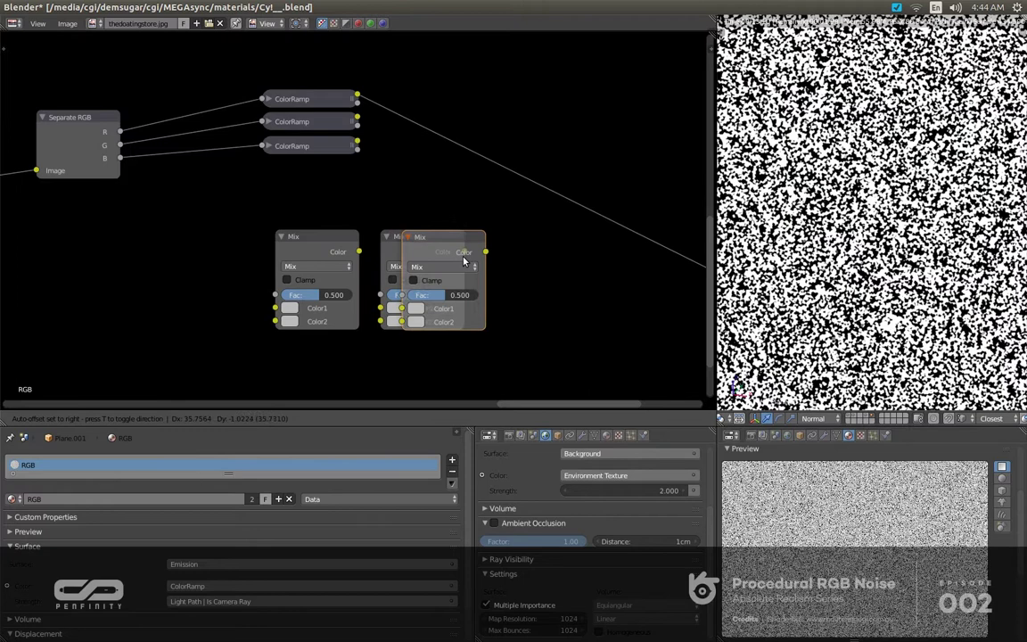
pyautogui.press('x')
pyautogui.click(558, 264)
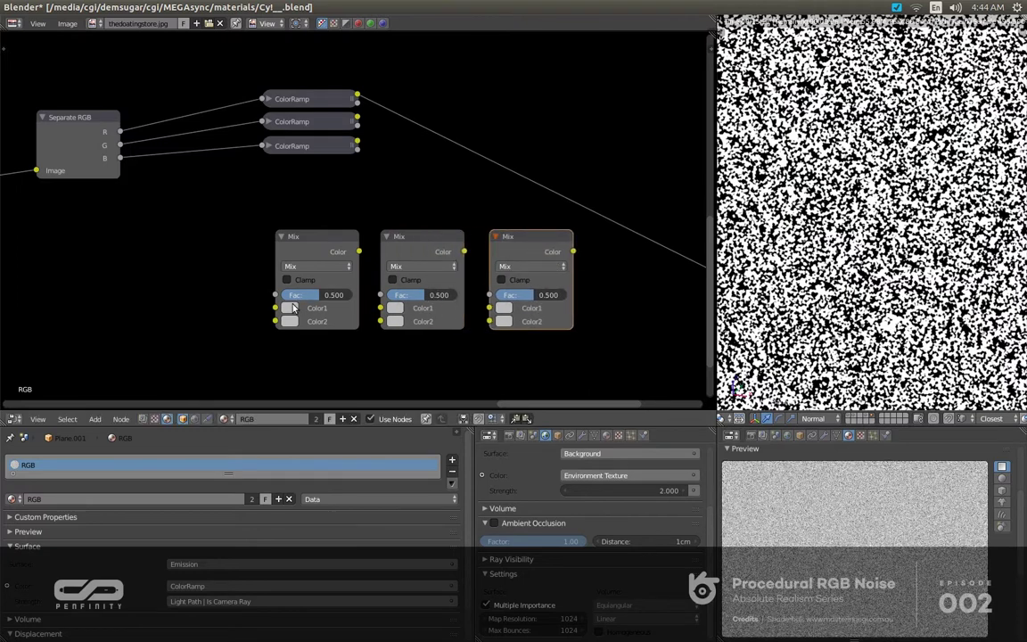
# Set the first Mix node's Color1 to pure red, the second's Color2 to pure green and the third's Color2 to pure blue
pyautogui.click(289, 308)
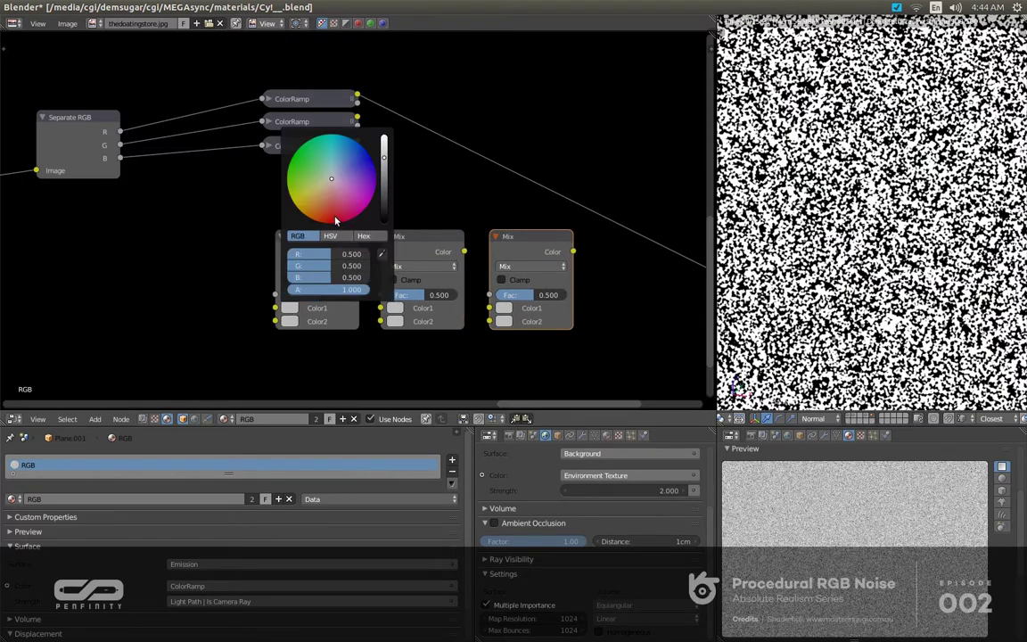
pyautogui.moveTo(326, 255)
pyautogui.mouseDown()
pyautogui.moveTo(370, 255)
pyautogui.moveTo(272, 276)
pyautogui.mouseUp()
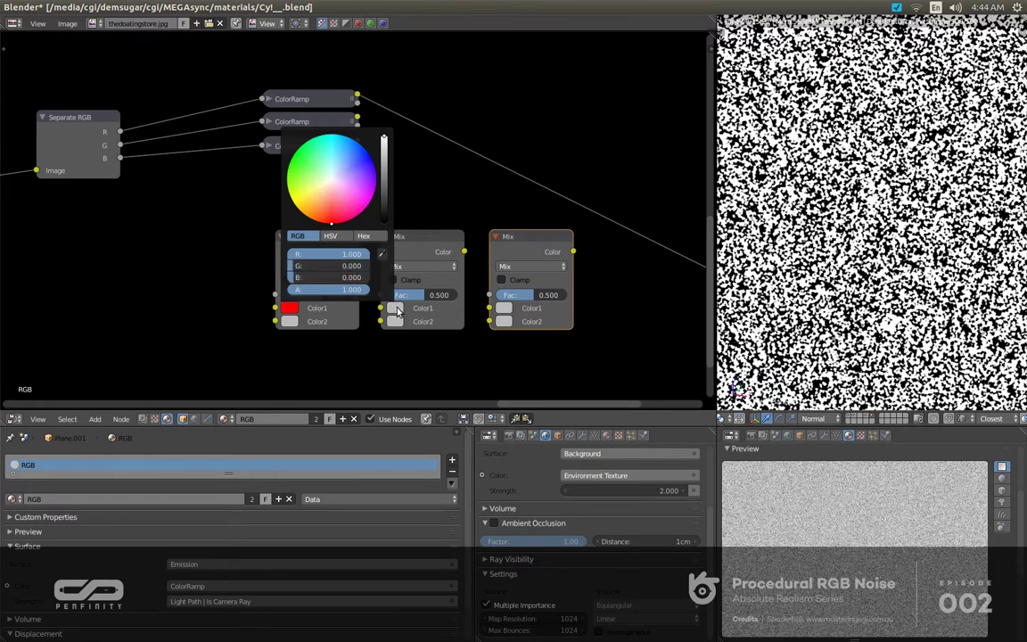
pyautogui.click(395, 322)
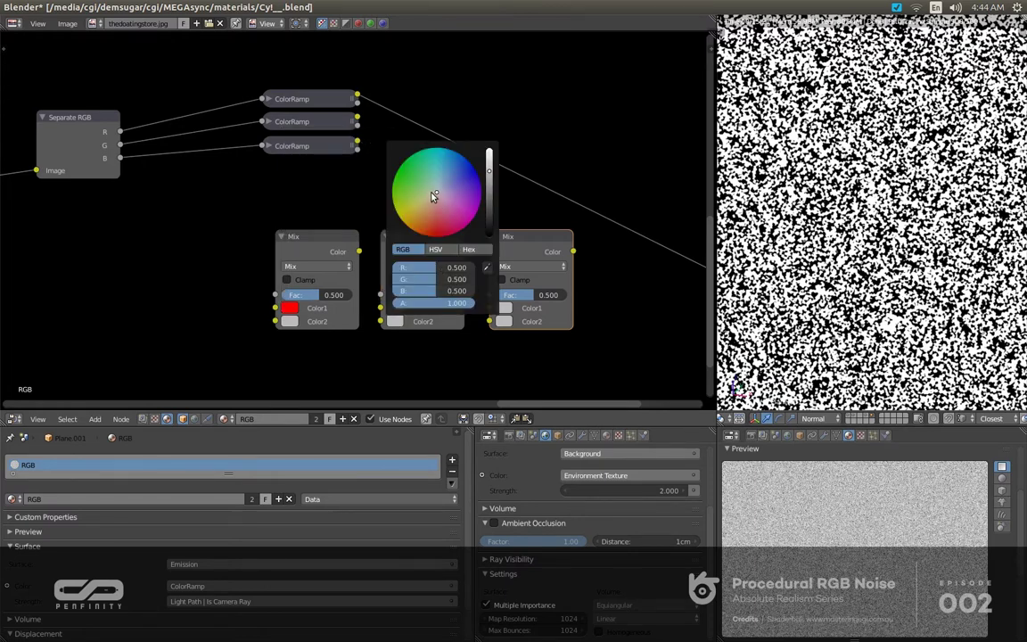
pyautogui.moveTo(428, 265); pyautogui.dragTo(480, 283)
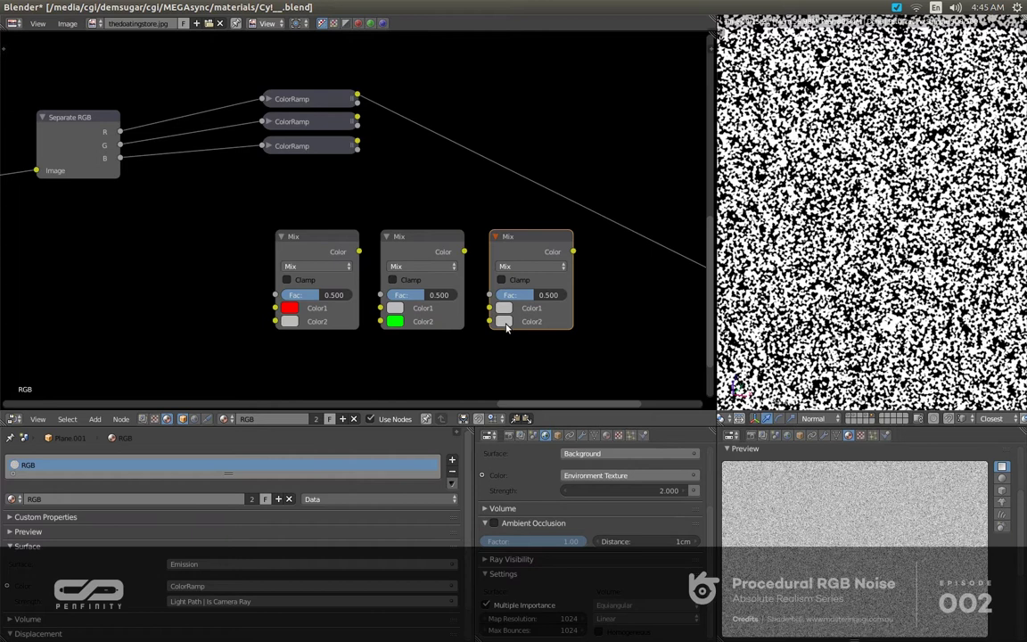
pyautogui.click(504, 321)
pyautogui.moveTo(536, 267); pyautogui.dragTo(574, 290)
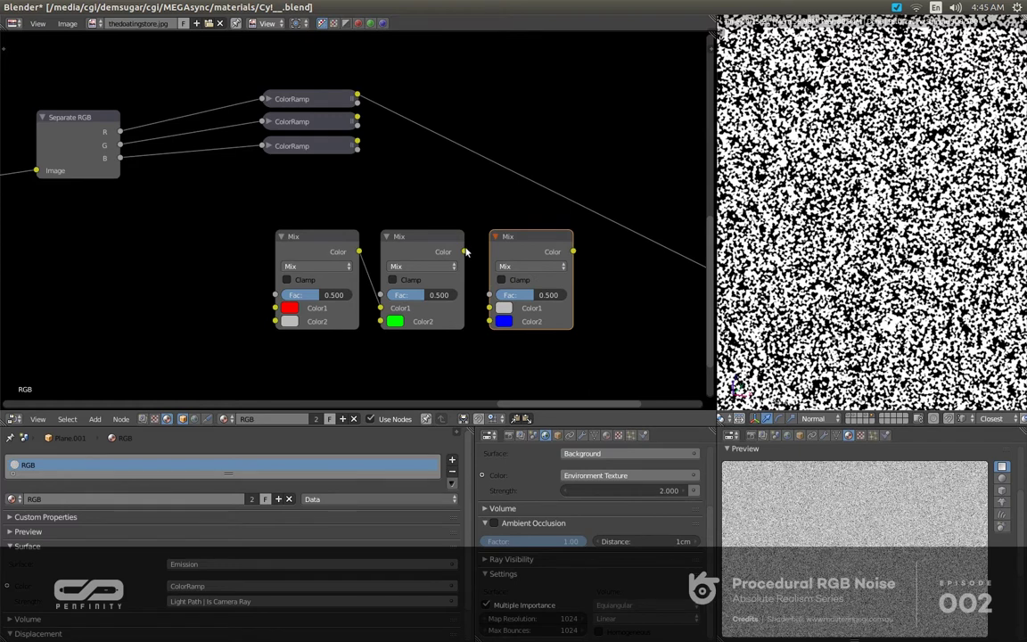
# Chain the three Mix nodes from Color output to Color1 input and set the first one's Color2 to white
pyautogui.moveTo(465, 253); pyautogui.dragTo(488, 311)
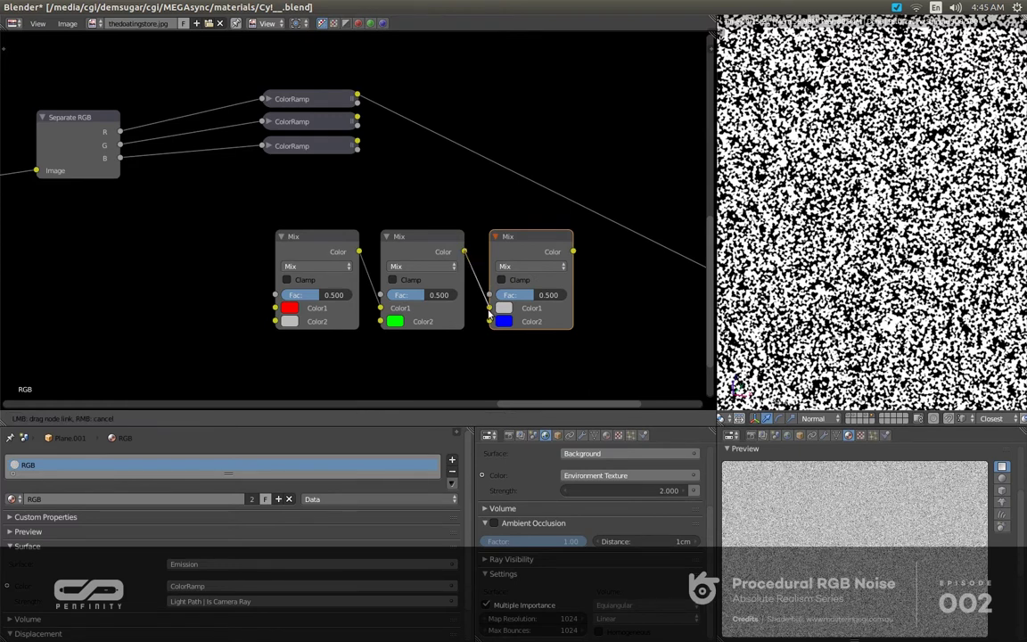
pyautogui.moveTo(546, 326); pyautogui.dragTo(540, 321)
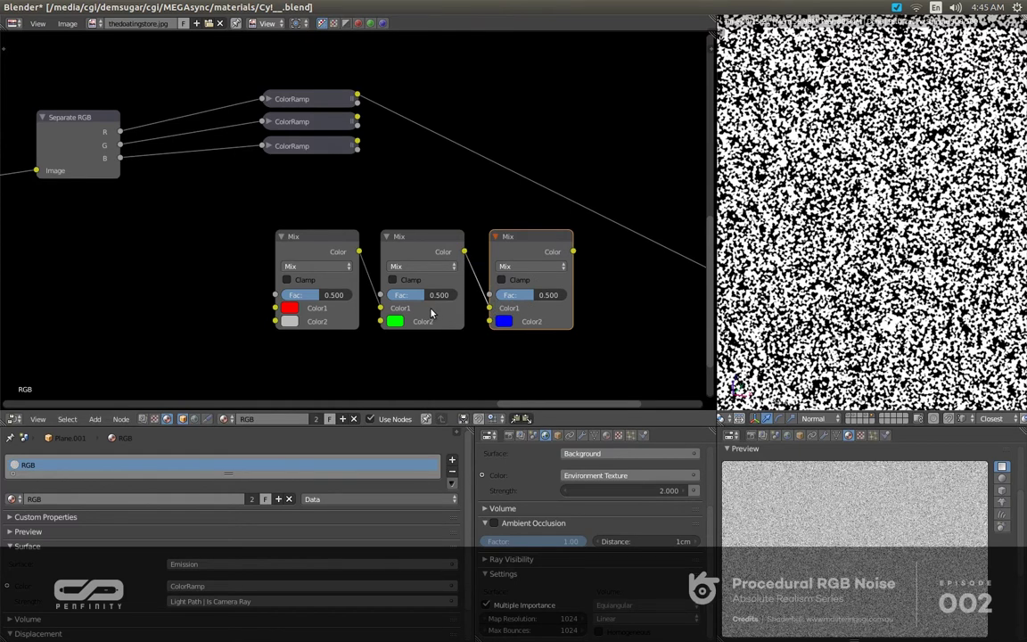
pyautogui.click(290, 322)
pyautogui.moveTo(386, 193); pyautogui.dragTo(385, 150)
# Connect the three ColorRamps' Color outputs in order to the Mix nodes' Fac inputs and preview the last Mix node in the render
pyautogui.scroll(2, 343, 183)
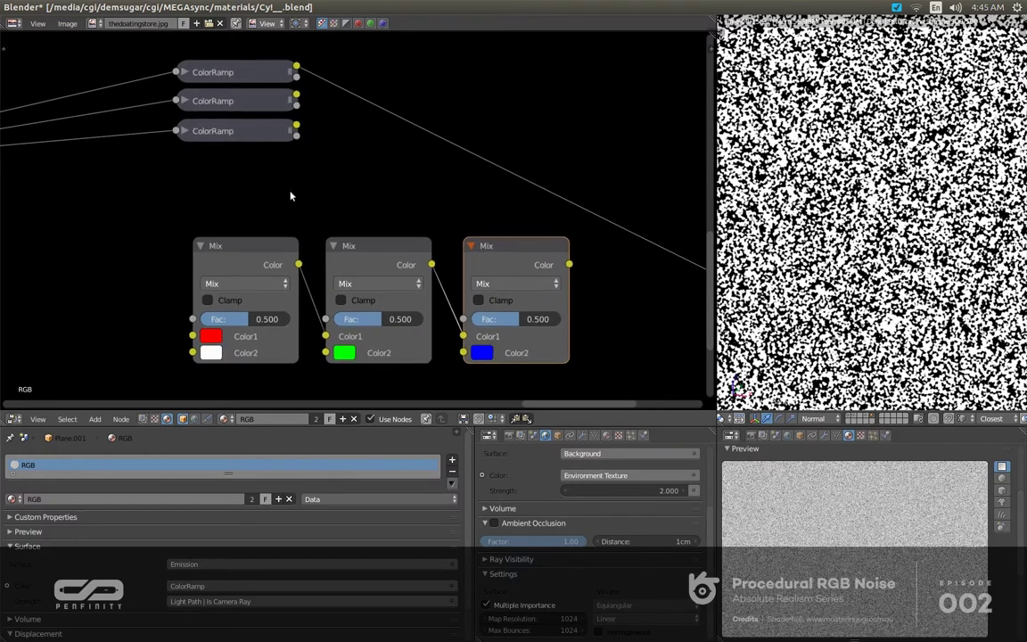
pyautogui.moveTo(278, 195); pyautogui.dragTo(253, 205, button='middle')
pyautogui.scroll(2, 280, 170)
pyautogui.moveTo(285, 149); pyautogui.dragTo(316, 129, button='middle')
pyautogui.scroll(-1, 312, 123)
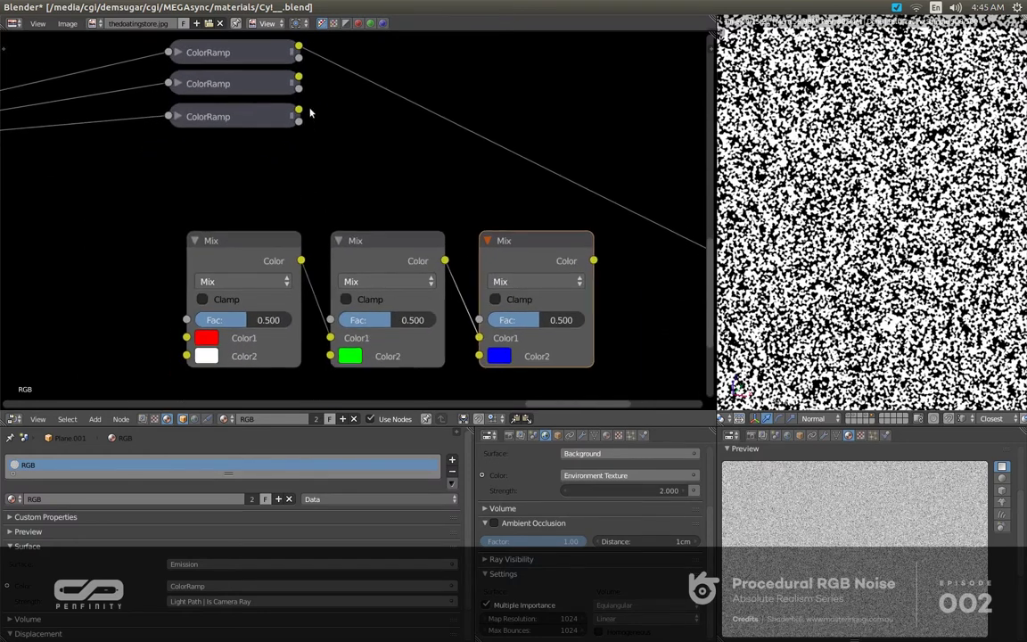
pyautogui.scroll(-1, 311, 113)
pyautogui.moveTo(299, 53); pyautogui.dragTo(196, 305)
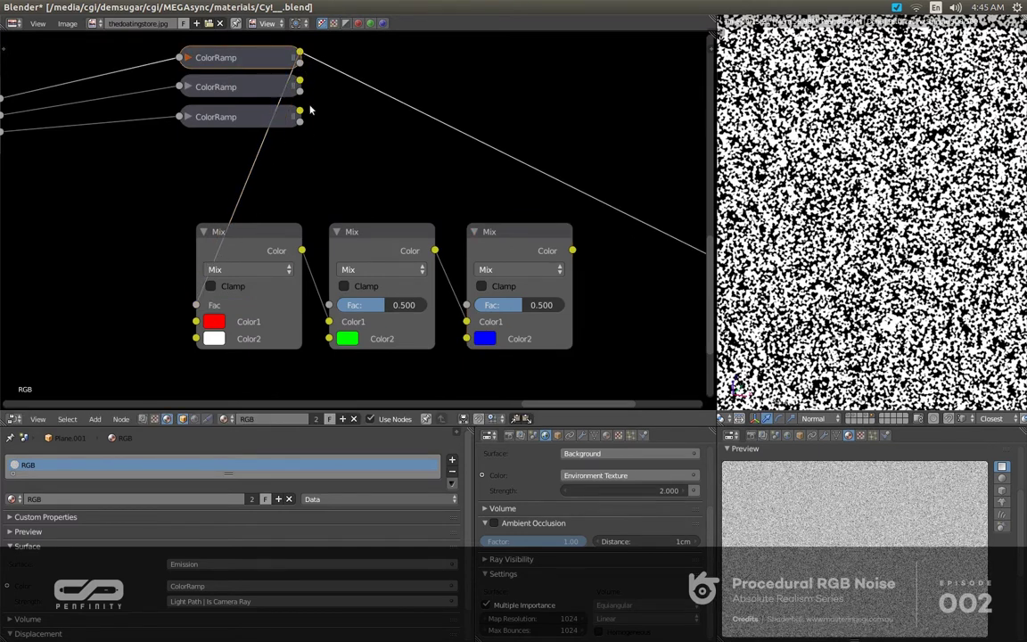
pyautogui.moveTo(300, 82); pyautogui.dragTo(329, 306)
pyautogui.moveTo(300, 110); pyautogui.dragTo(465, 306)
pyautogui.moveTo(450, 292); pyautogui.dragTo(399, 280, button='middle')
pyautogui.keyDown('ctrl'); pyautogui.keyDown('shift'); pyautogui.click(486, 225); pyautogui.keyUp('shift'); pyautogui.keyUp('ctrl')
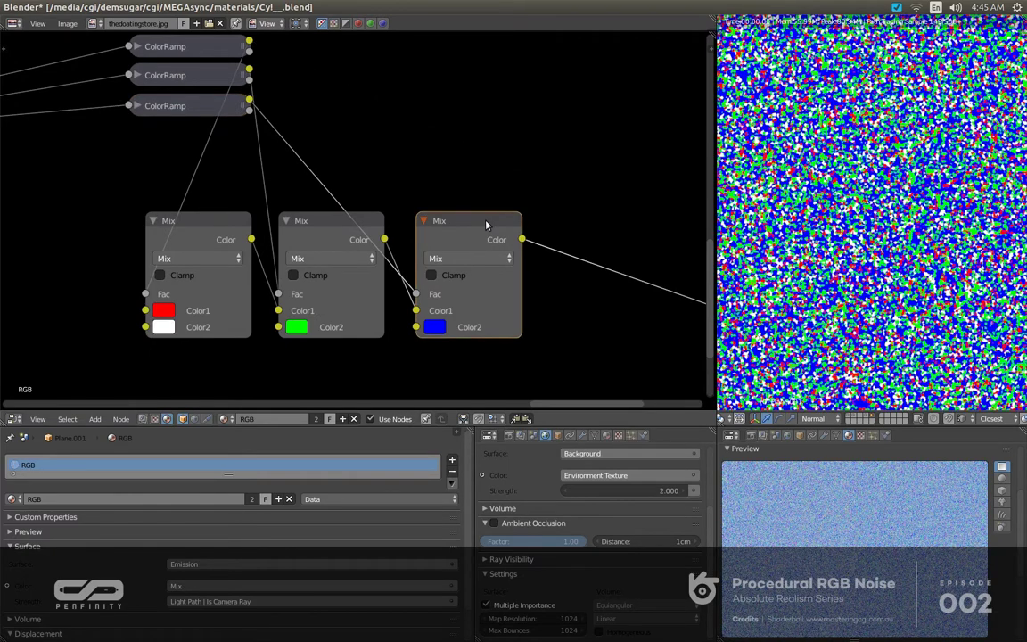
# Preview the RGB Noise group node in the render for comparison and move it up, clear of the new node chain
pyautogui.scroll(-6, 445, 227)
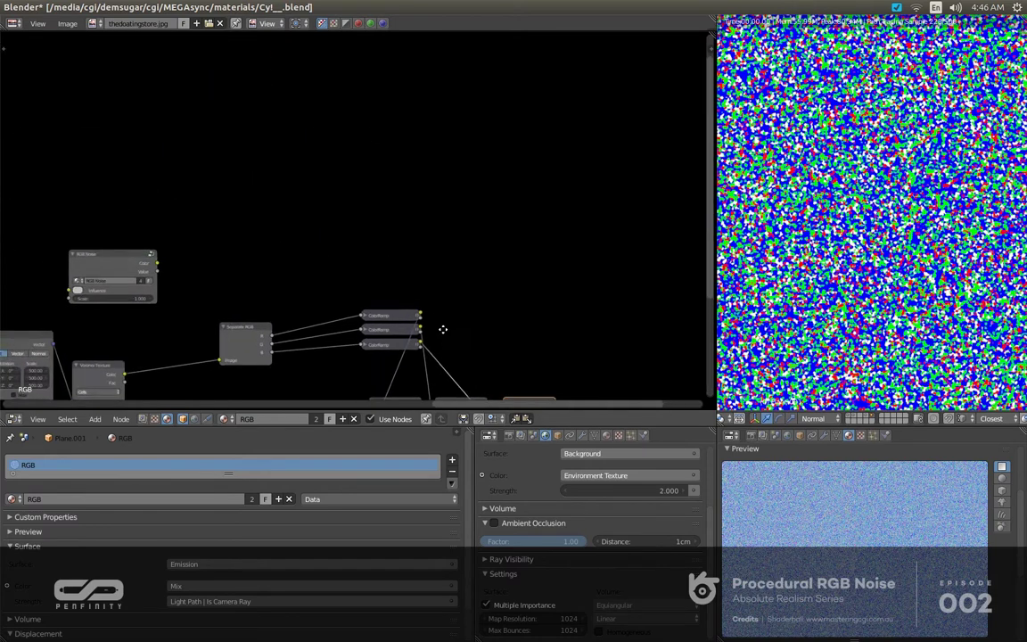
pyautogui.scroll(-1, 384, 237)
pyautogui.moveTo(365, 243); pyautogui.dragTo(362, 93, button='middle')
pyautogui.keyDown('ctrl'); pyautogui.keyDown('shift'); pyautogui.click(299, 115); pyautogui.keyUp('shift'); pyautogui.keyUp('ctrl')
pyautogui.scroll(4, 483, 167)
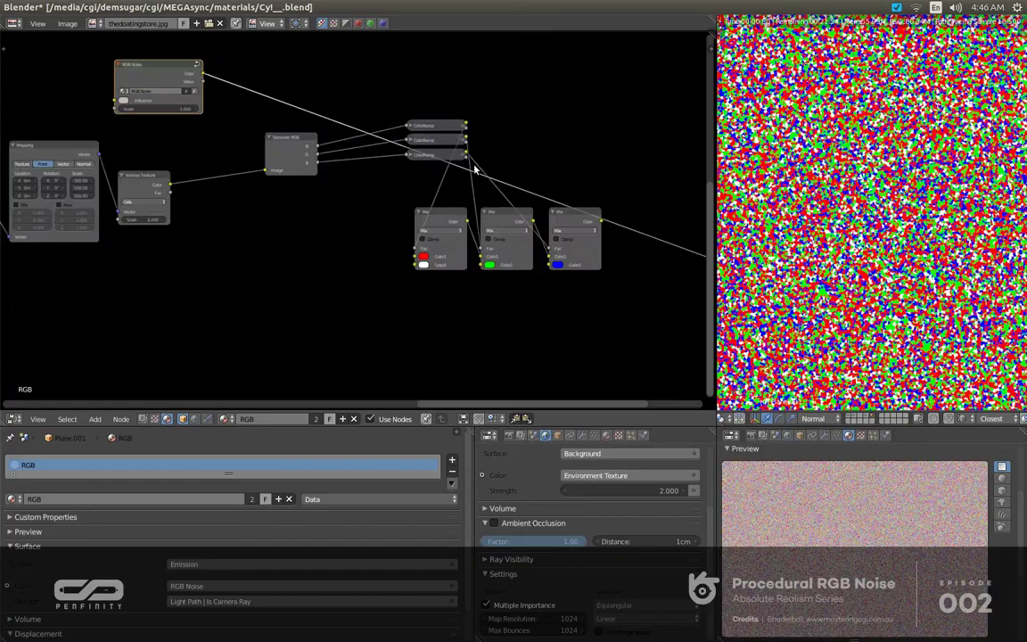
pyautogui.moveTo(475, 168); pyautogui.dragTo(445, 204, button='middle')
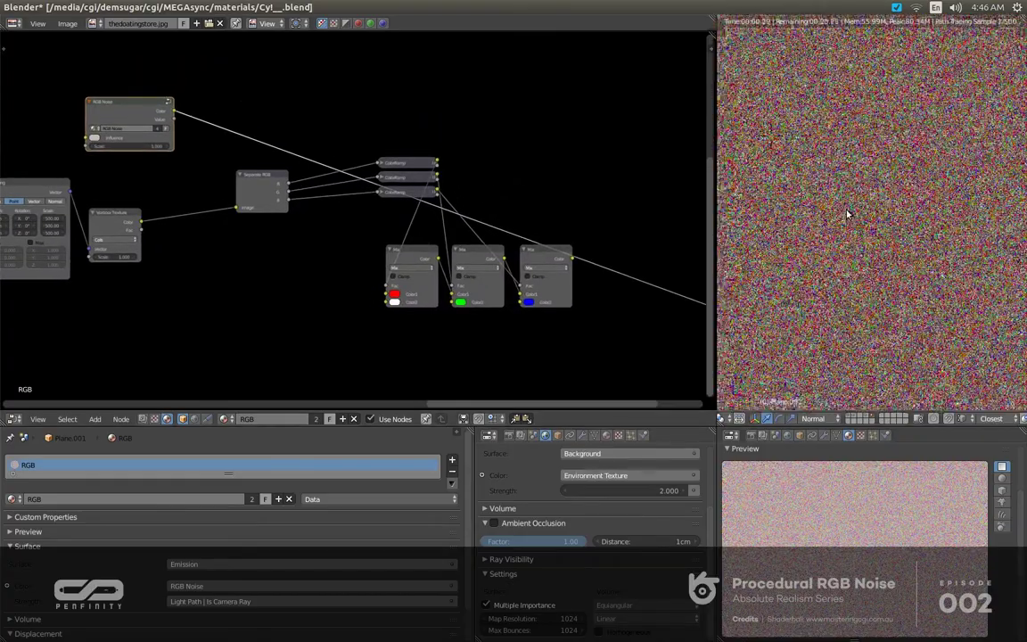
pyautogui.moveTo(227, 114); pyautogui.dragTo(218, 158, button='middle')
pyautogui.moveTo(138, 154); pyautogui.dragTo(255, 69)
# Preview the last Mix node in the render again and examine the color distribution of its noise up close
pyautogui.scroll(4, 537, 313)
pyautogui.moveTo(537, 313); pyautogui.dragTo(425, 228, button='middle')
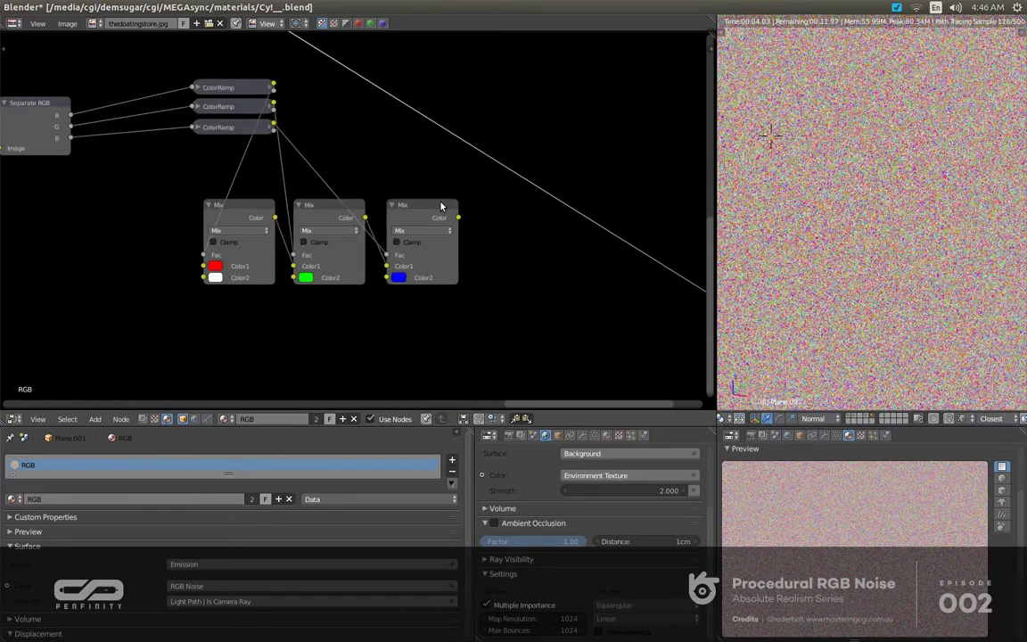
pyautogui.keyDown('ctrl'); pyautogui.keyDown('shift'); pyautogui.click(440, 206); pyautogui.keyUp('shift'); pyautogui.keyUp('ctrl')
pyautogui.scroll(2, 397, 186)
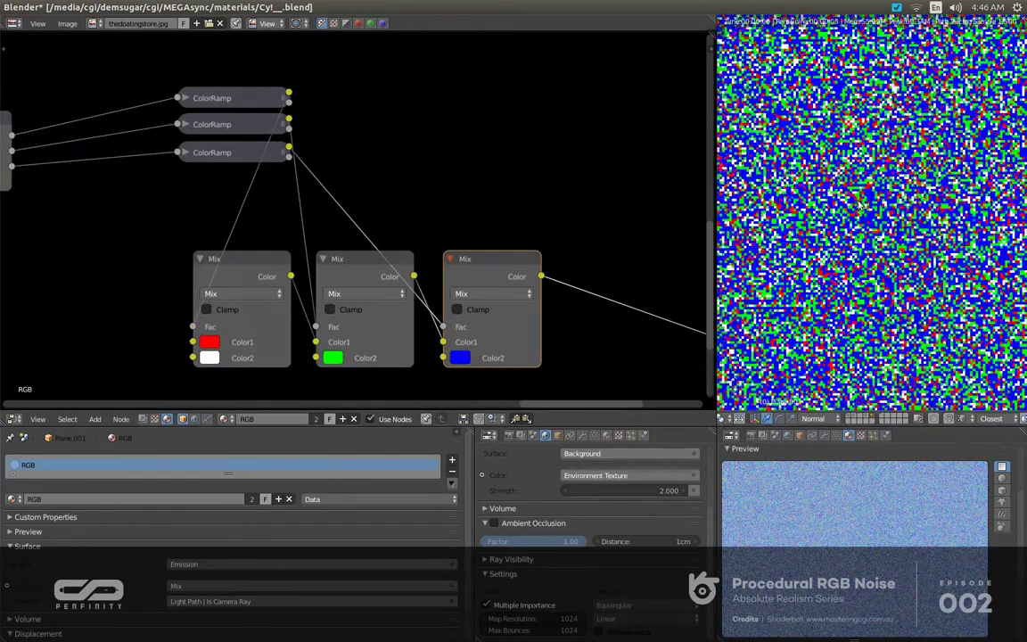
pyautogui.scroll(2, 866, 199)
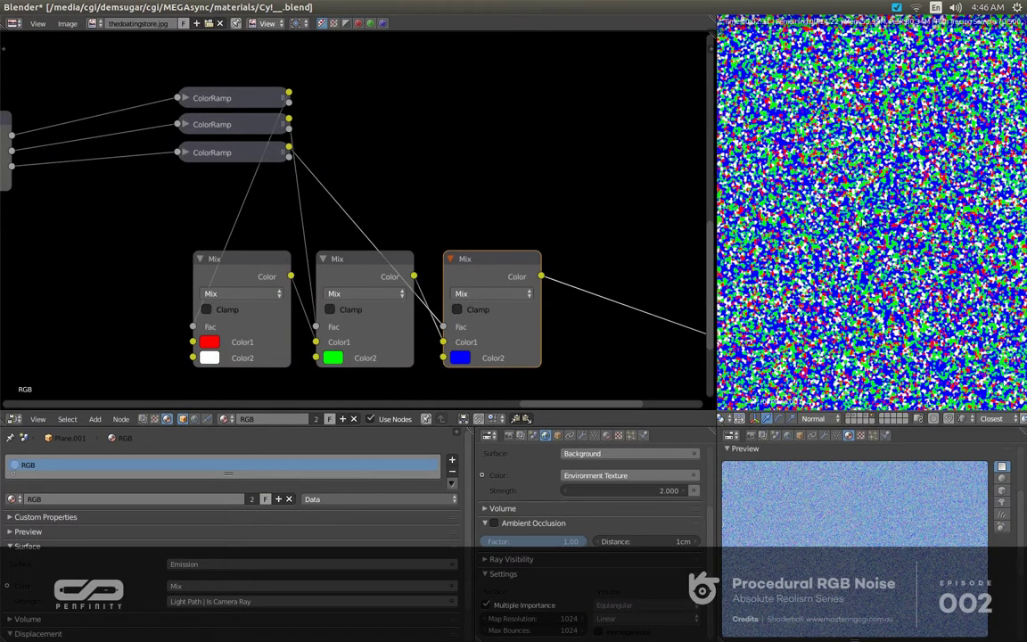
pyautogui.scroll(1, 362, 162)
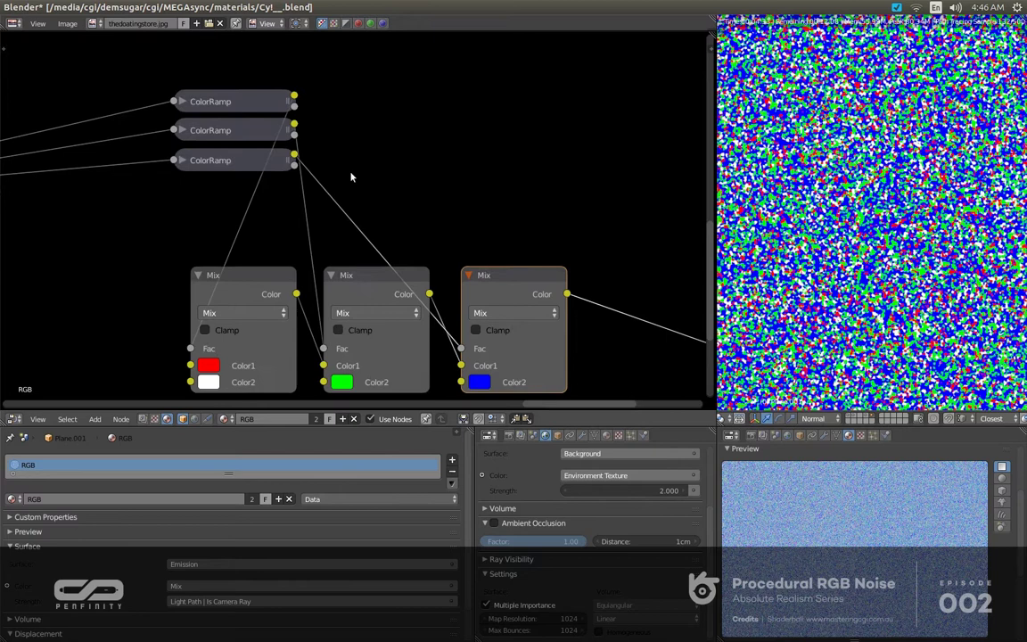
# Add a Math node and place it in the empty space beside the three ColorRamps, above the Mix nodes
pyautogui.moveTo(399, 181); pyautogui.dragTo(398, 185, button='middle')
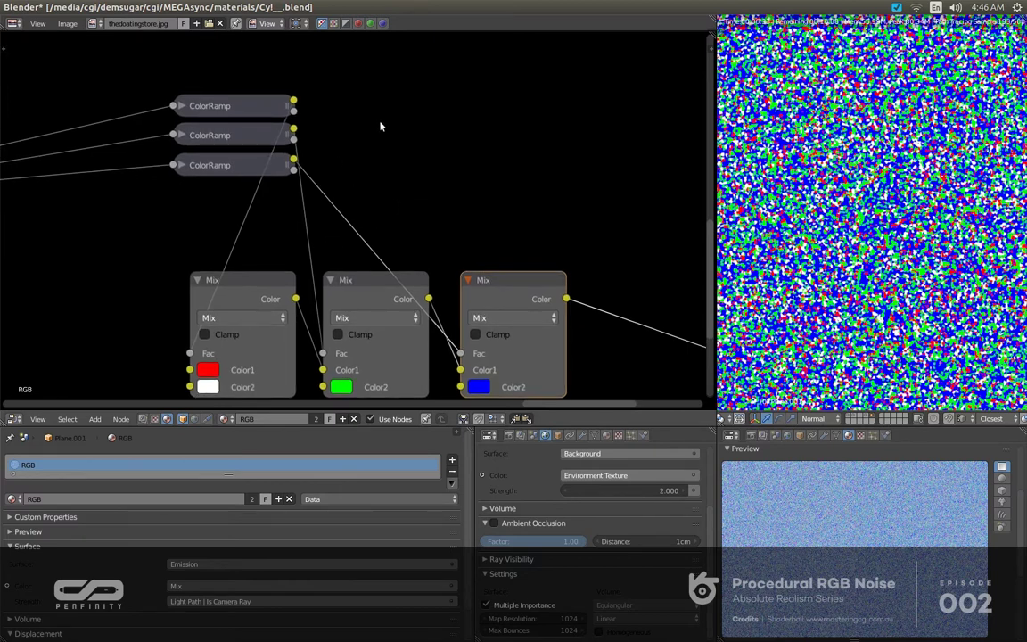
pyautogui.click(244, 116)
pyautogui.hotkey('shift', 'a')
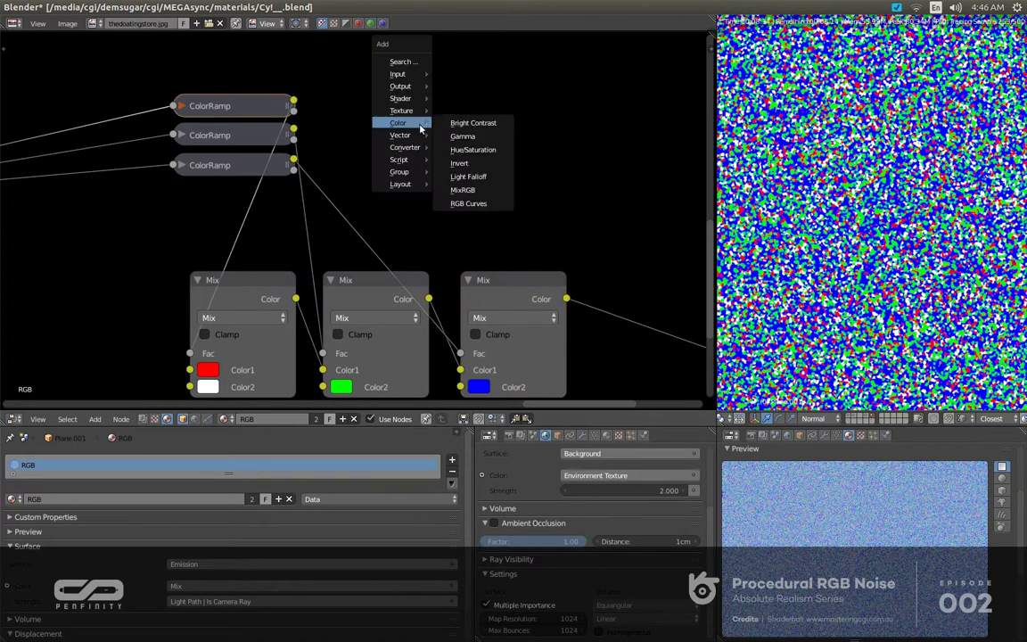
pyautogui.moveTo(414, 146)
pyautogui.click(457, 214)
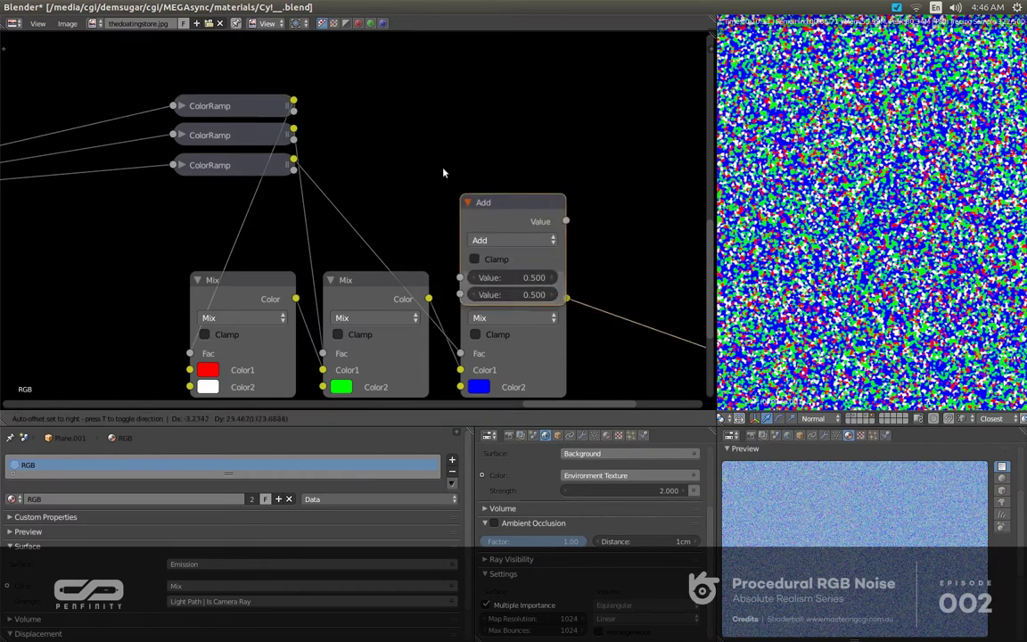
pyautogui.click(384, 116)
pyautogui.moveTo(337, 146); pyautogui.dragTo(367, 129, button='middle')
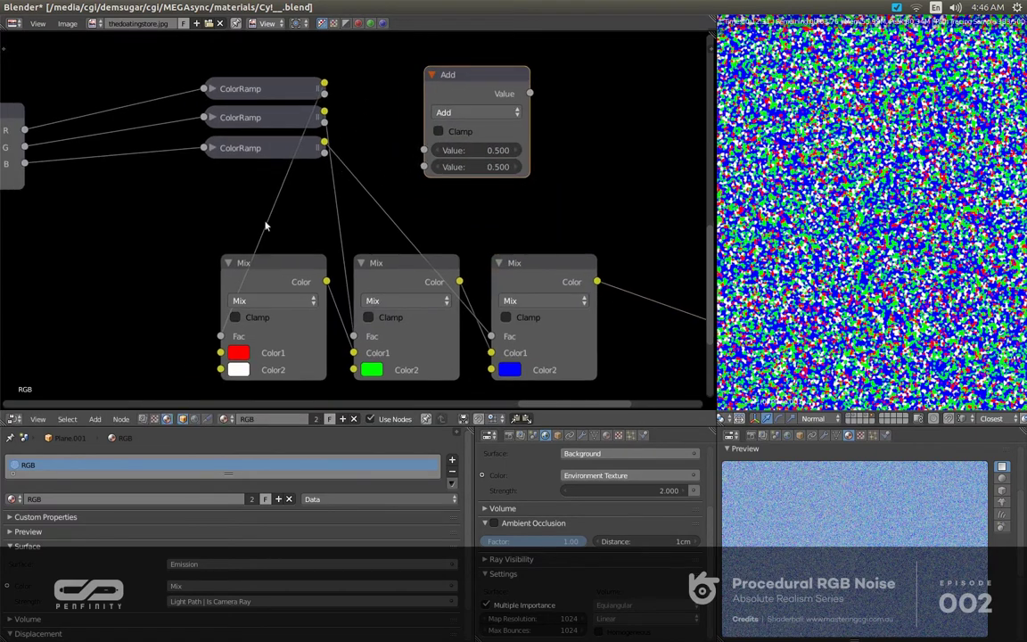
# Preview the second Mix node, the one with green, in the render
pyautogui.scroll(2, 322, 175)
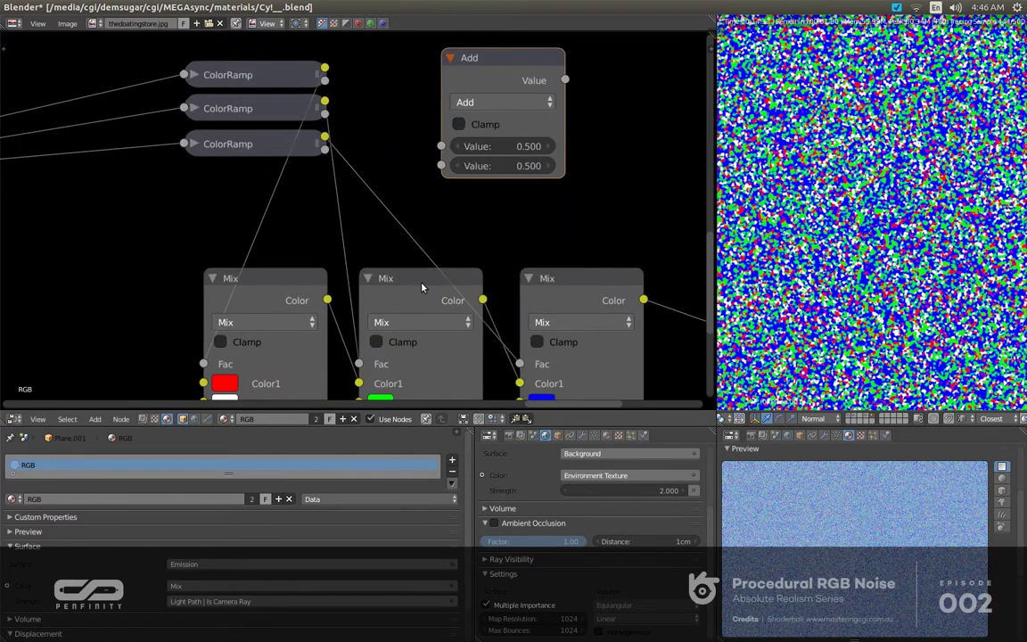
pyautogui.keyDown('ctrl'); pyautogui.keyDown('shift'); pyautogui.click(421, 283); pyautogui.keyUp('shift'); pyautogui.keyUp('ctrl')
pyautogui.moveTo(464, 261); pyautogui.dragTo(416, 184, button='middle')
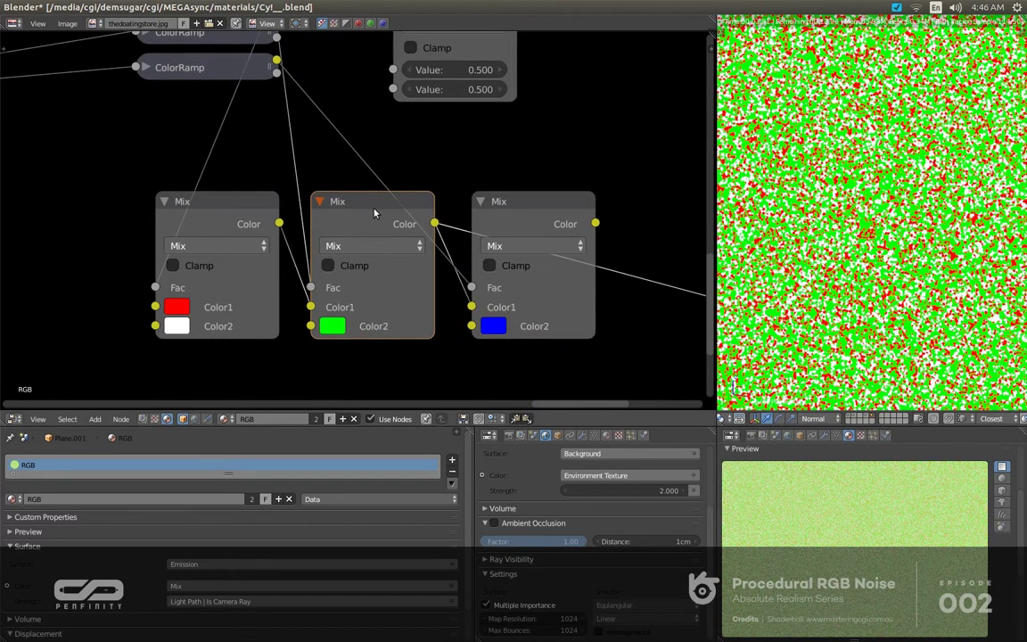
pyautogui.moveTo(449, 152); pyautogui.dragTo(465, 221, button='middle')
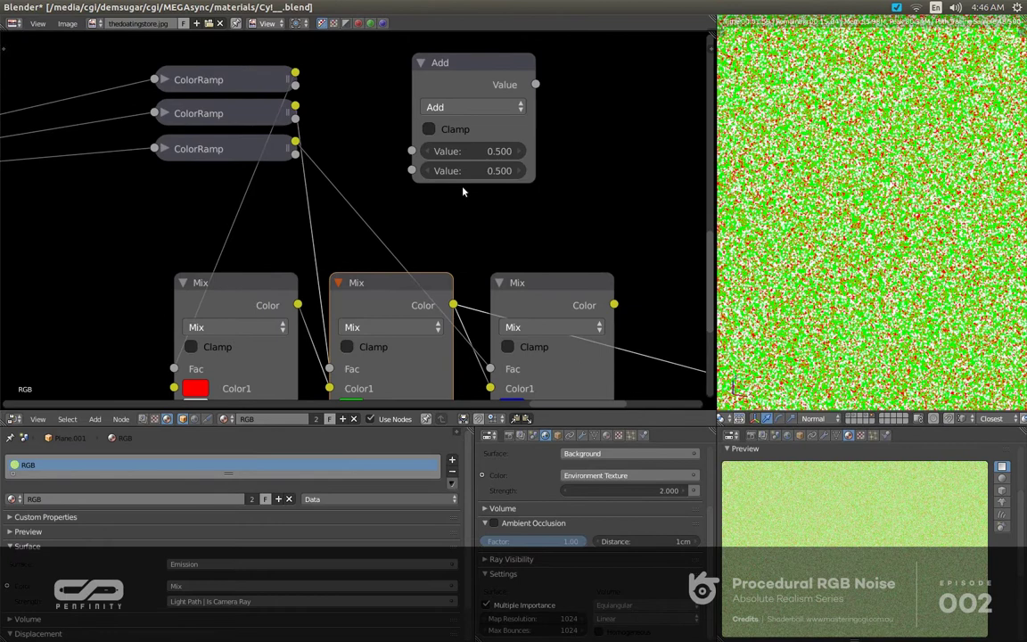
# Set the Math node to Divide, feed it the first and second ColorRamps' Color outputs in order, and link its Value to the second Mix's Fac
pyautogui.click(458, 109)
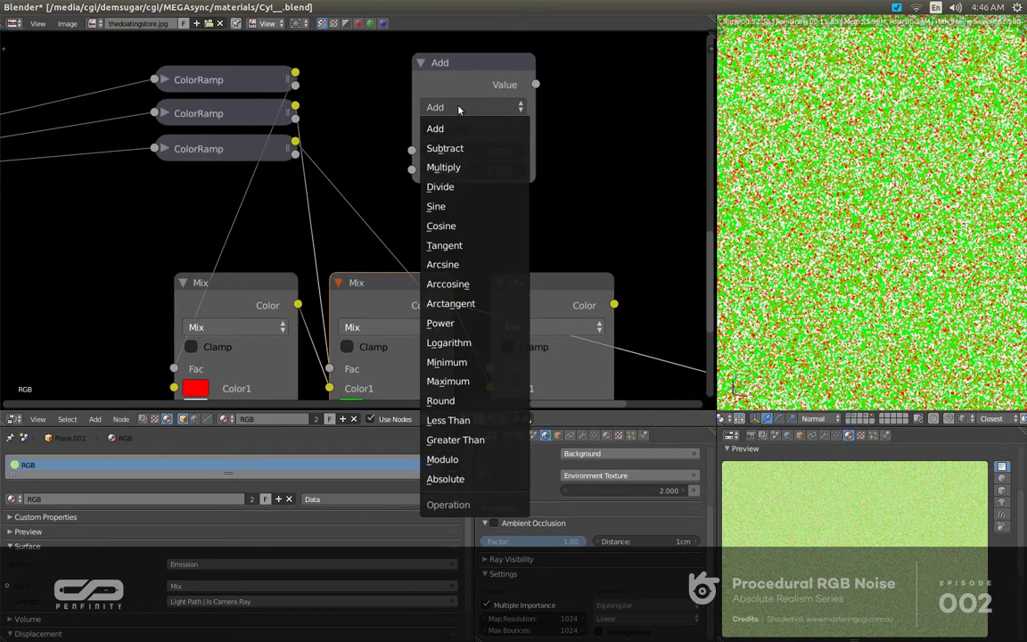
pyautogui.click(459, 187)
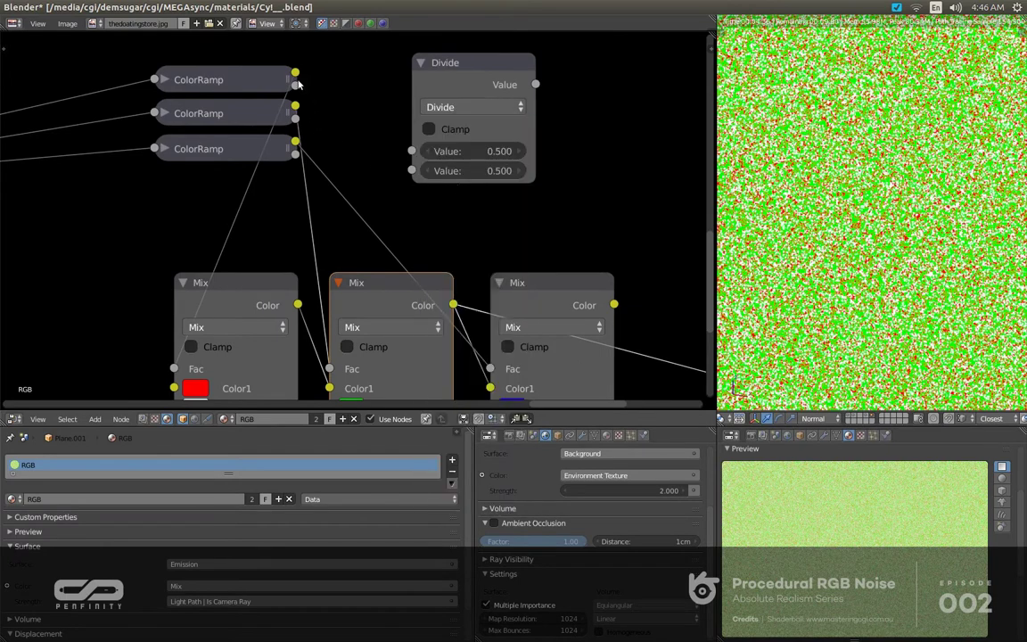
pyautogui.moveTo(296, 74); pyautogui.dragTo(411, 151)
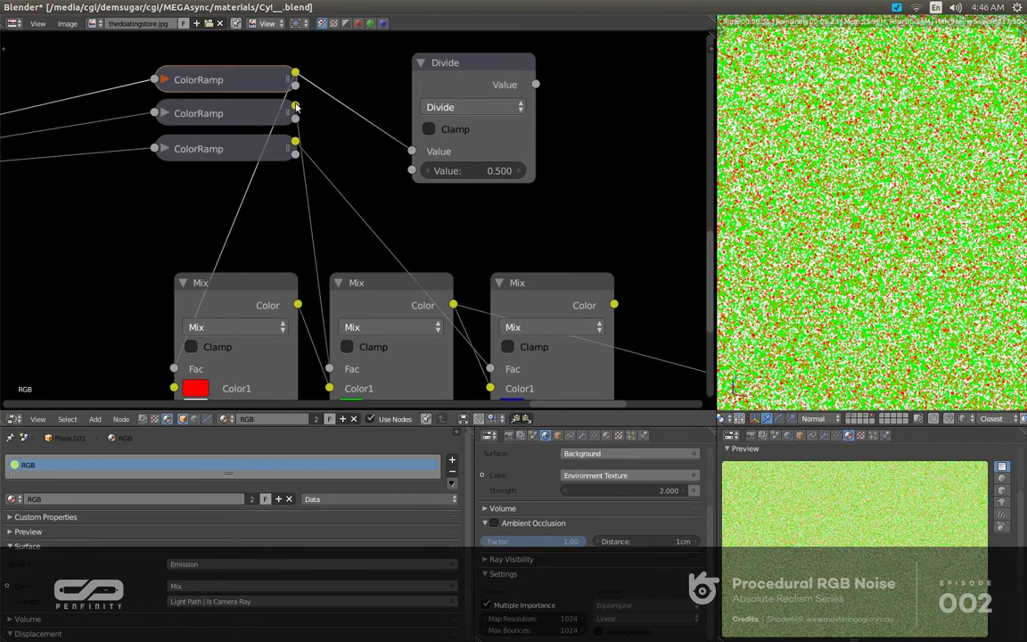
pyautogui.moveTo(296, 106); pyautogui.dragTo(411, 170)
pyautogui.moveTo(535, 84); pyautogui.dragTo(330, 370)
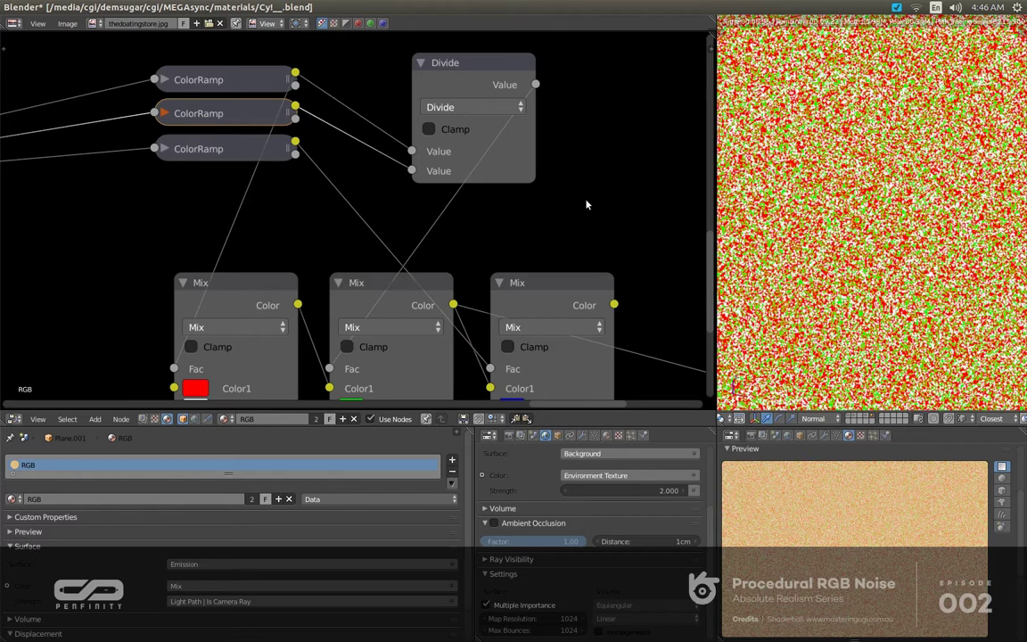
# Preview the last Mix node in the render and examine its noise at a smaller scale
pyautogui.moveTo(531, 239); pyautogui.dragTo(500, 229, button='middle')
pyautogui.keyDown('ctrl'); pyautogui.keyDown('shift'); pyautogui.click(515, 276); pyautogui.keyUp('shift'); pyautogui.keyUp('ctrl')
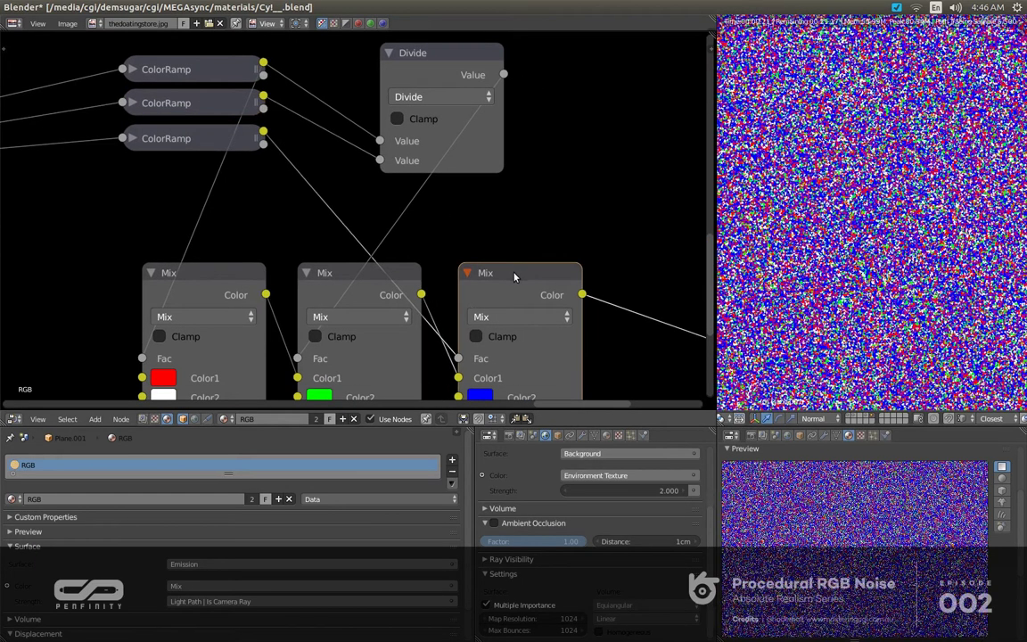
pyautogui.scroll(-3, 486, 192)
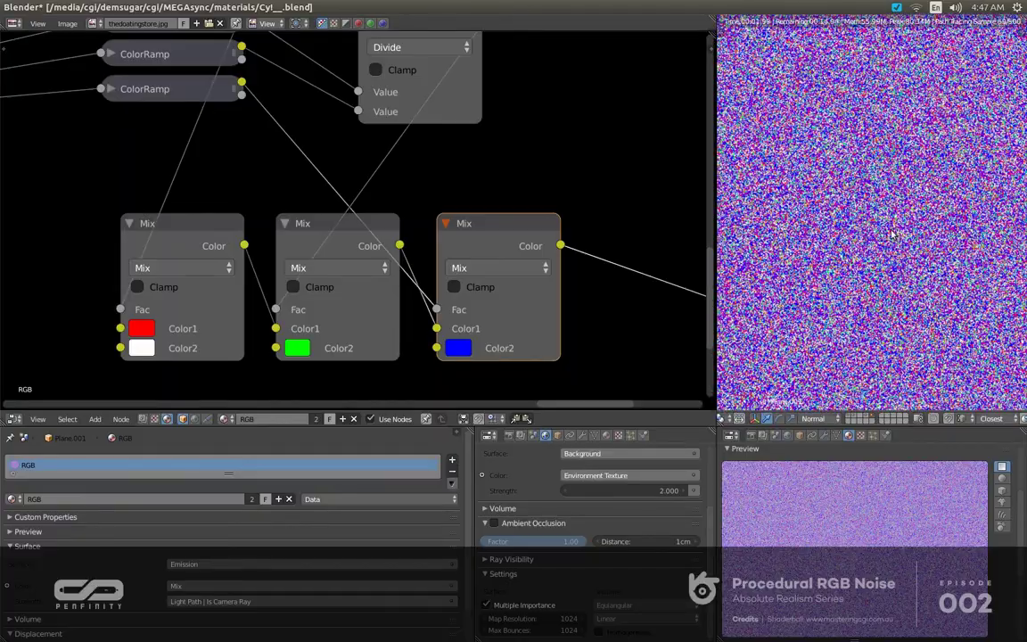
pyautogui.moveTo(506, 141); pyautogui.dragTo(495, 197, button='middle')
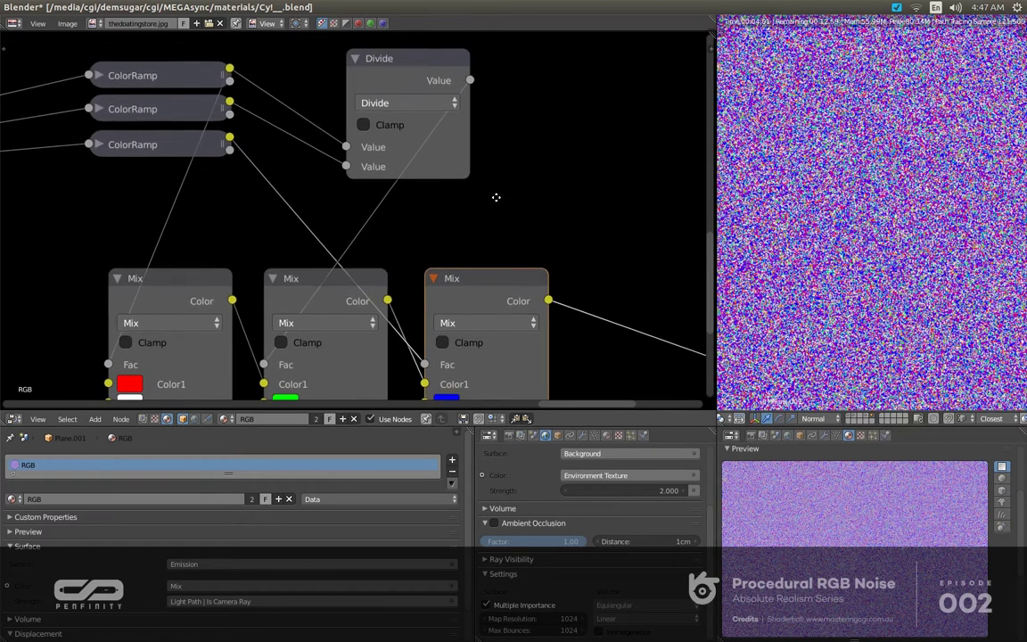
# Duplicate the Divide node alongside the original and connect the second and third ColorRamps' Color outputs to the copy's two Value inputs
pyautogui.click(425, 82)
pyautogui.hotkey('shift', 'd')
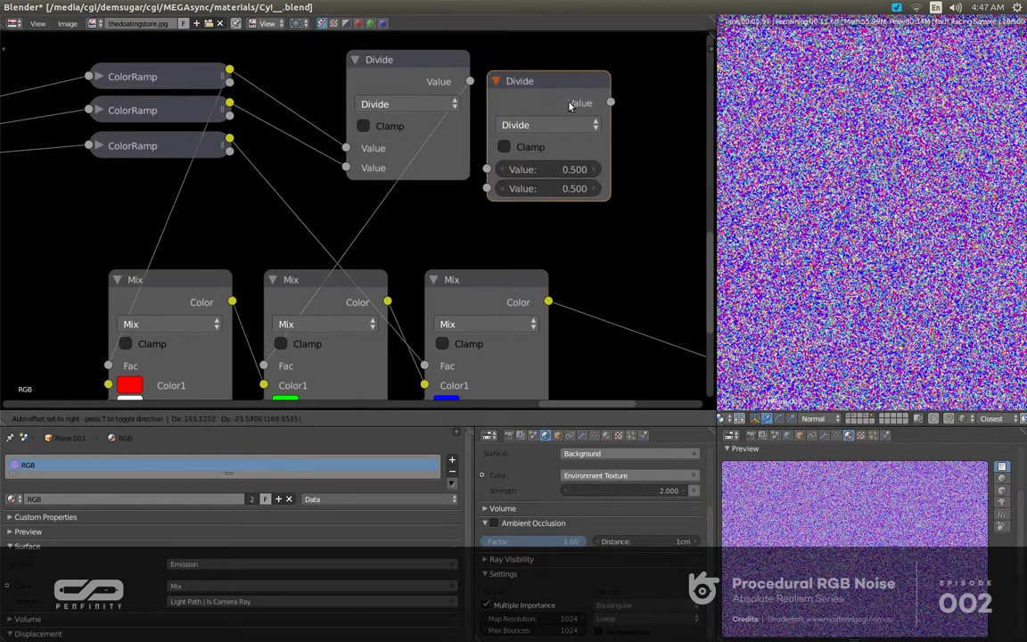
pyautogui.click(580, 87)
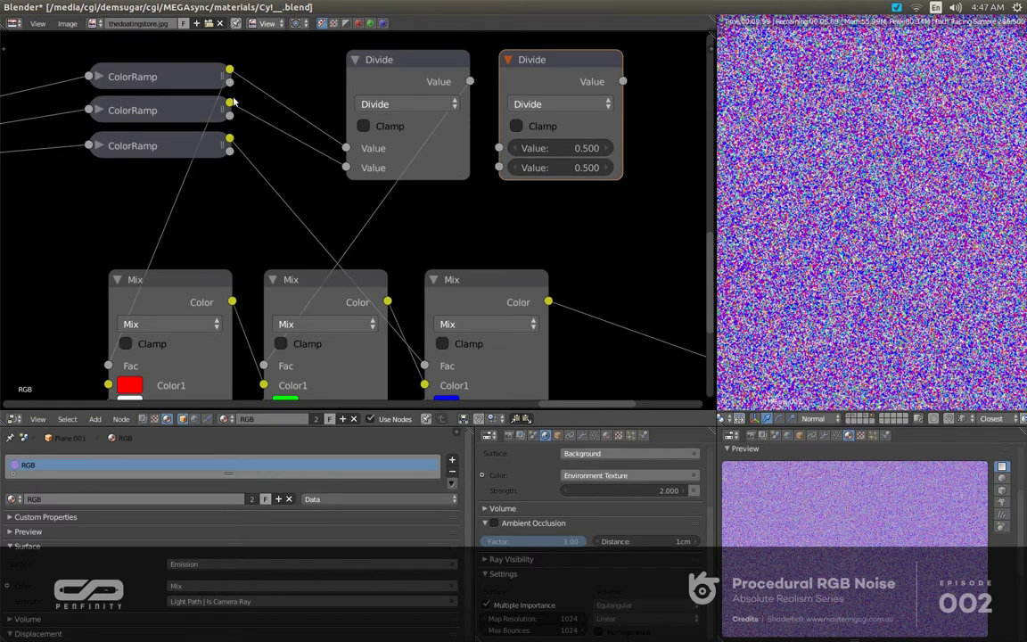
pyautogui.moveTo(231, 103); pyautogui.dragTo(498, 148)
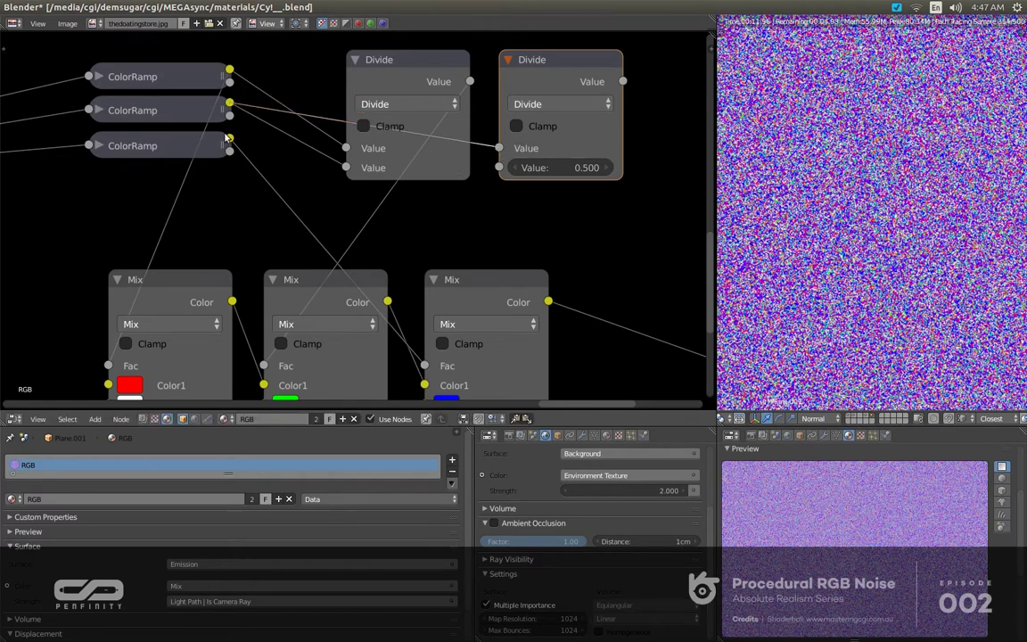
pyautogui.moveTo(230, 138); pyautogui.dragTo(498, 168)
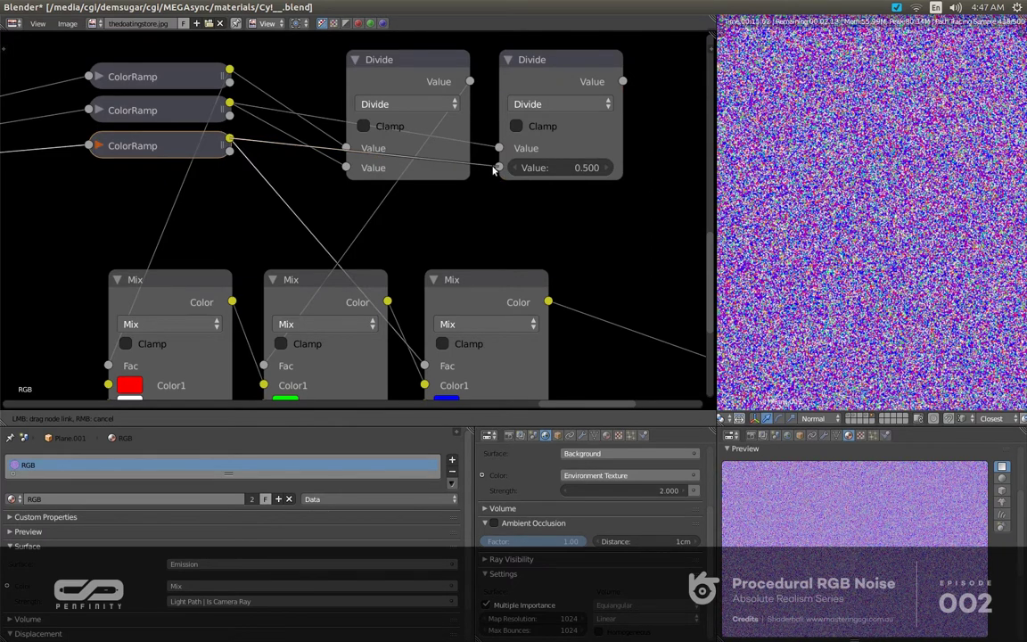
# Change the duplicated Math node to Subtract and connect its Value output to the last Mix node's Fac input
pyautogui.click(551, 103)
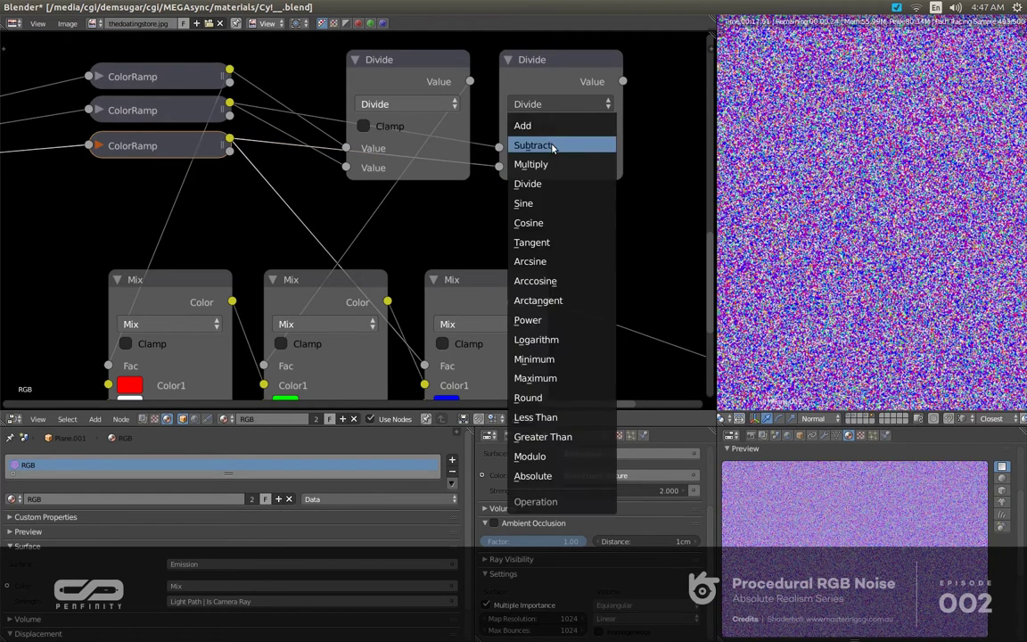
pyautogui.click(540, 145)
pyautogui.moveTo(622, 81); pyautogui.dragTo(425, 366)
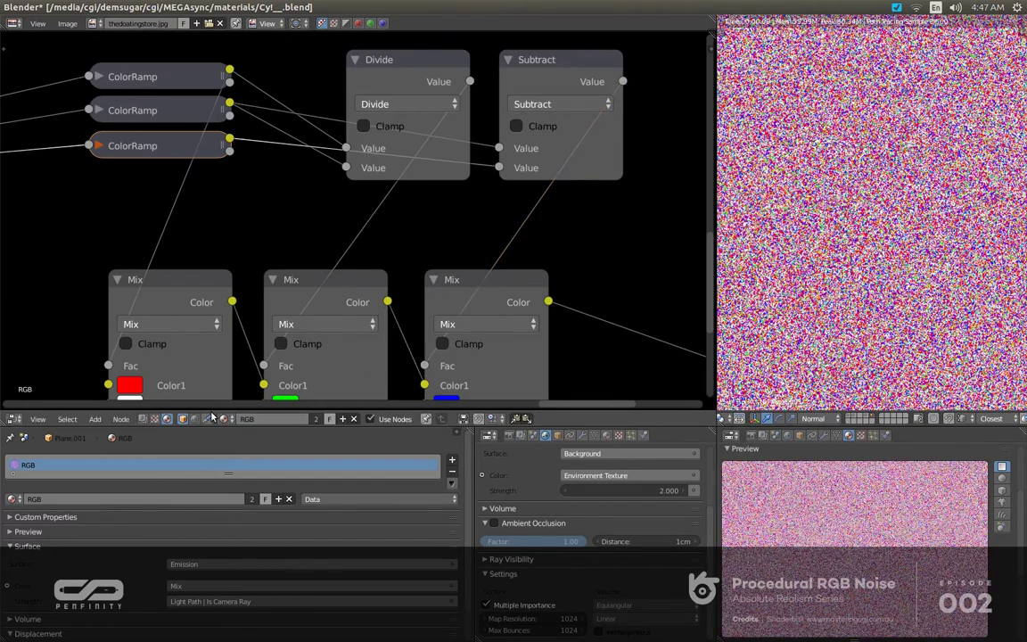
# Swap the Subtract node's two inputs so the third ColorRamp feeds the first Value and the second ColorRamp the second
pyautogui.moveTo(494, 257); pyautogui.dragTo(454, 236, button='middle')
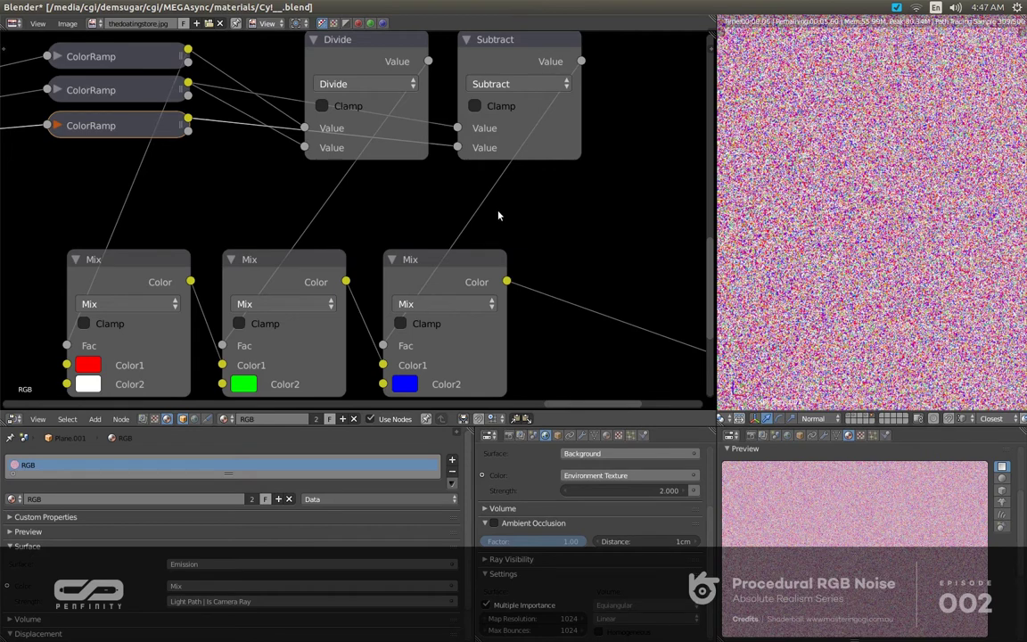
pyautogui.scroll(-2, 499, 214)
pyautogui.scroll(2, 473, 152)
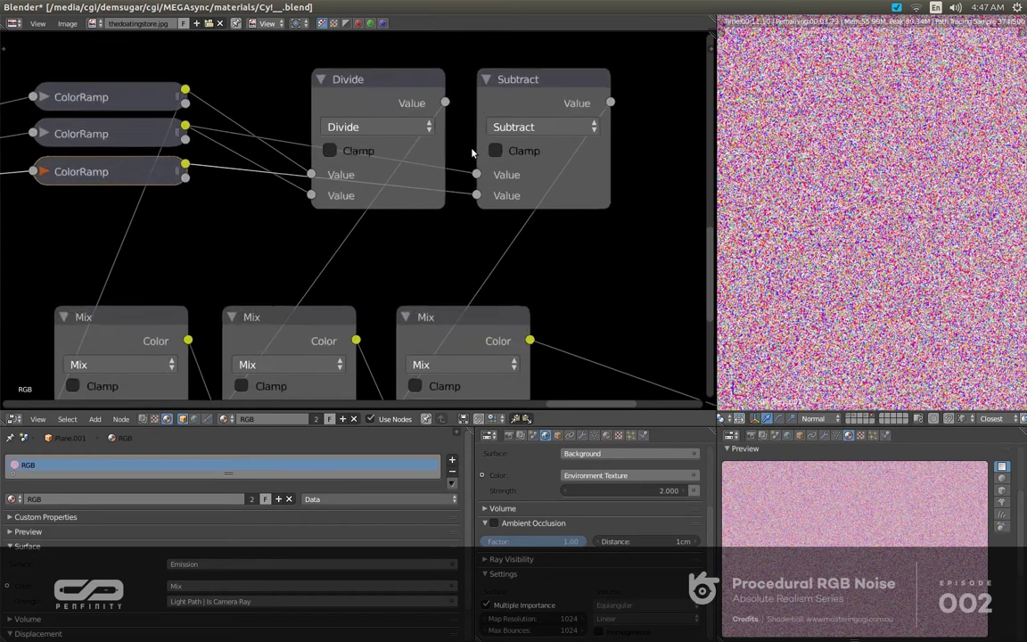
pyautogui.moveTo(476, 194); pyautogui.dragTo(477, 173)
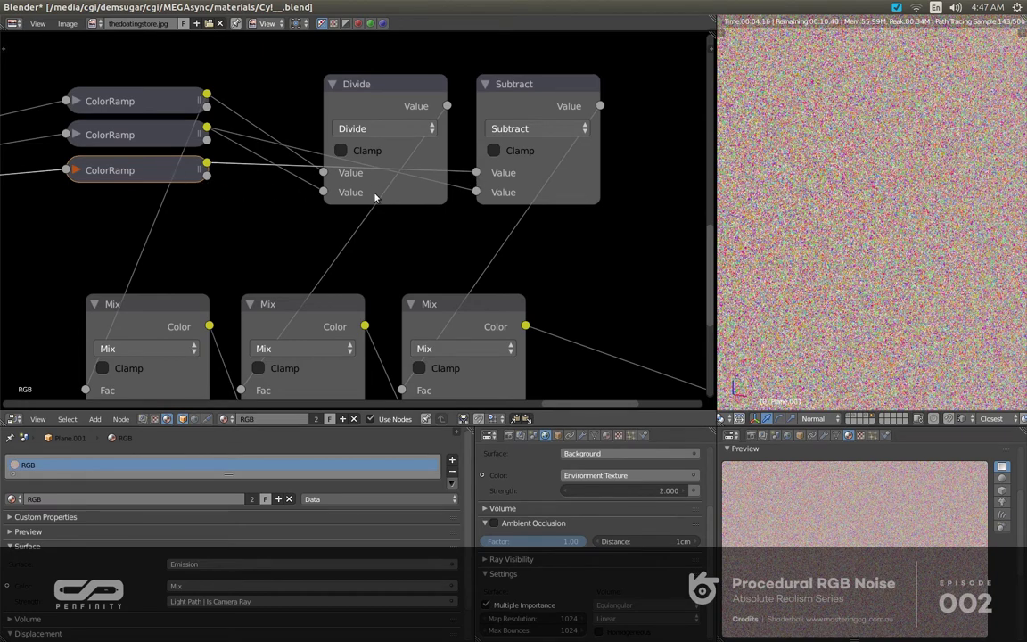
# Preview the RGB Noise group node in the render to compare it with the Mix chain's noise
pyautogui.moveTo(453, 332); pyautogui.dragTo(462, 256, button='middle')
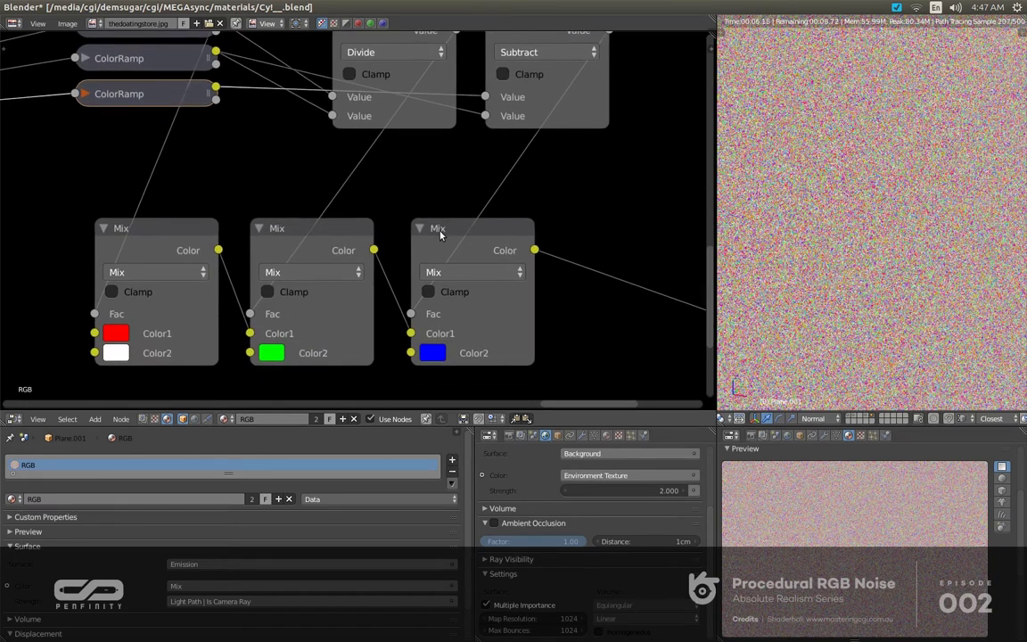
pyautogui.click(440, 234)
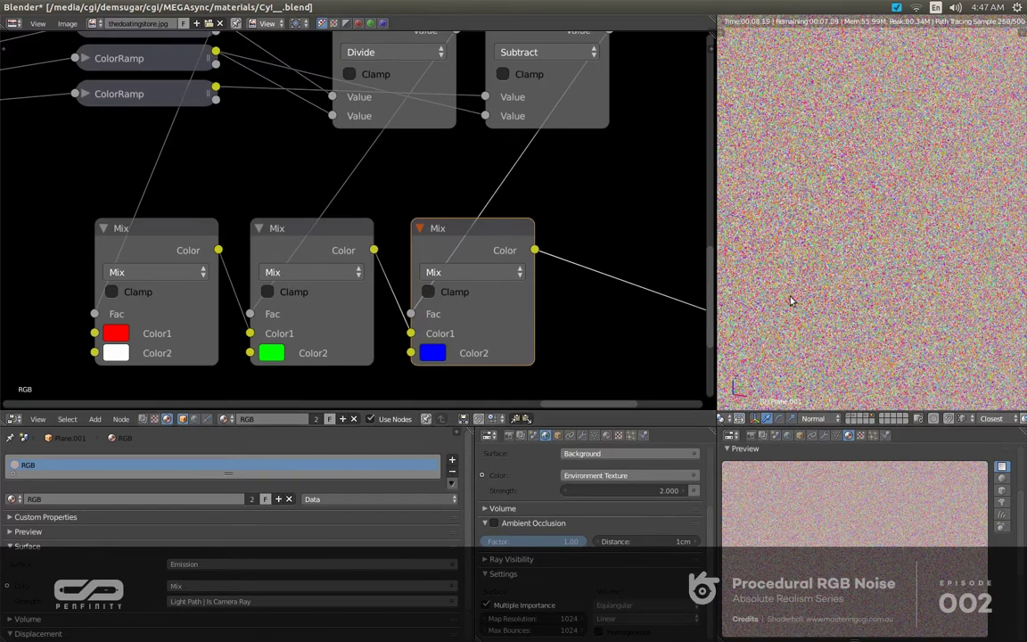
pyautogui.moveTo(259, 150); pyautogui.dragTo(367, 265, button='middle')
pyautogui.scroll(-7, 367, 265)
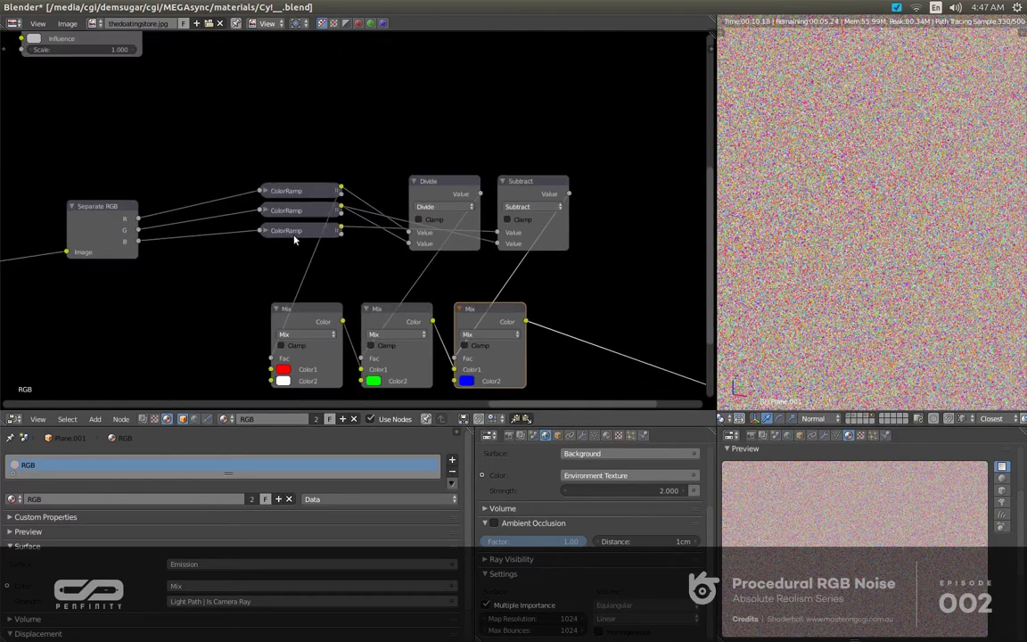
pyautogui.moveTo(170, 148); pyautogui.dragTo(227, 217, button='middle')
pyautogui.keyDown('ctrl'); pyautogui.keyDown('shift'); pyautogui.click(184, 86); pyautogui.keyUp('shift'); pyautogui.keyUp('ctrl')
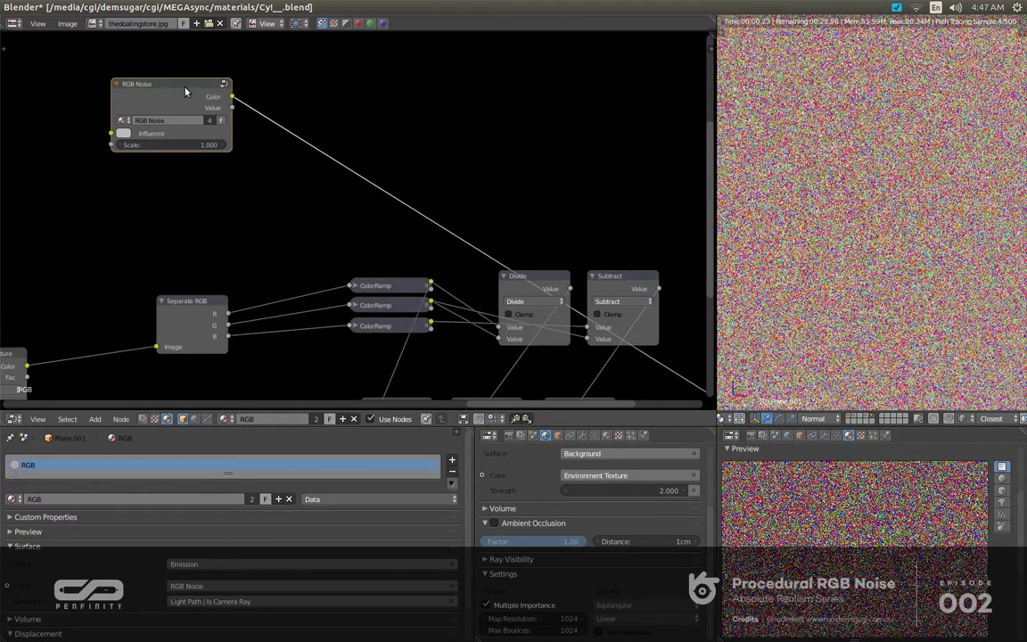
# Switch the render preview back to the last Mix node to compare its noise with the group node's
pyautogui.moveTo(571, 295); pyautogui.dragTo(356, 62, button='middle')
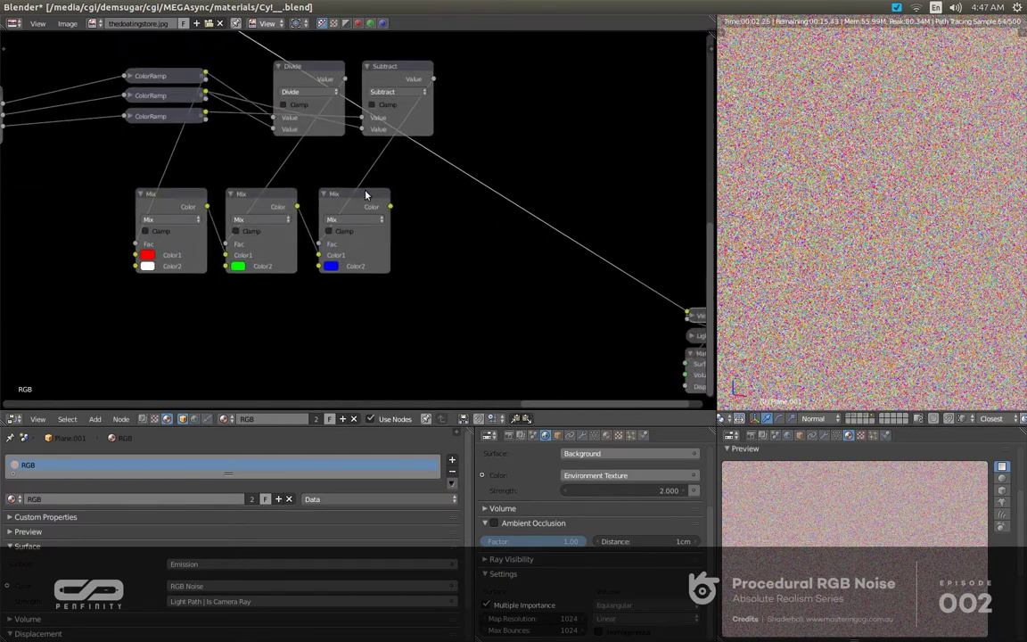
pyautogui.scroll(3, 366, 202)
pyautogui.keyDown('ctrl'); pyautogui.keyDown('shift'); pyautogui.click(366, 203); pyautogui.keyUp('shift'); pyautogui.keyUp('ctrl')
pyautogui.scroll(-5, 366, 202)
pyautogui.moveTo(344, 205); pyautogui.dragTo(387, 210, button='middle')
# Select all three Mix nodes and move them together closer beneath the Divide and Subtract nodes
pyautogui.click(309, 212)
pyautogui.keyDown('shift'); pyautogui.click(183, 202); pyautogui.keyUp('shift')
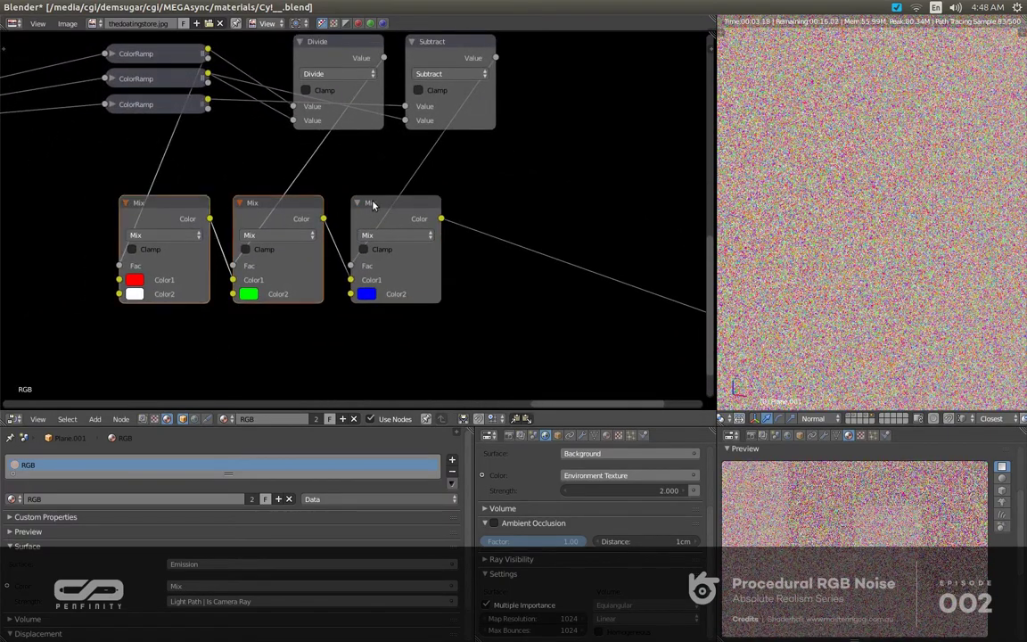
pyautogui.keyDown('shift'); pyautogui.click(367, 204); pyautogui.keyUp('shift')
pyautogui.moveTo(367, 203); pyautogui.dragTo(416, 185)
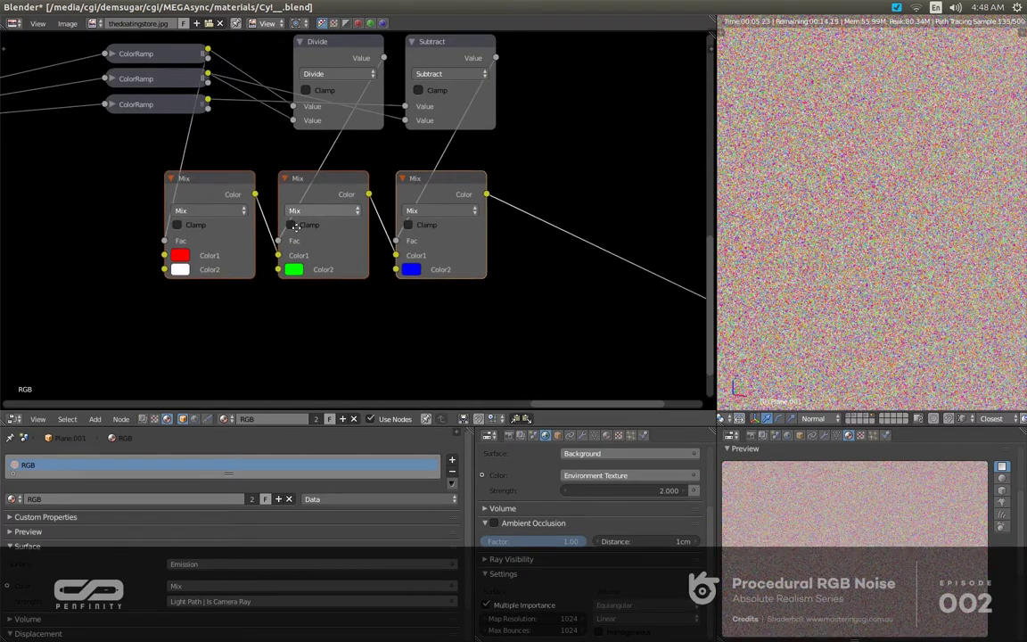
# Examine how the Divide and Subtract nodes link the ColorRamps to the Mix nodes, and follow the chain to the material output
pyautogui.moveTo(251, 188); pyautogui.dragTo(432, 251, button='middle')
pyautogui.moveTo(257, 286); pyautogui.dragTo(261, 284, button='middle')
pyautogui.moveTo(485, 262); pyautogui.dragTo(245, 234, button='middle')
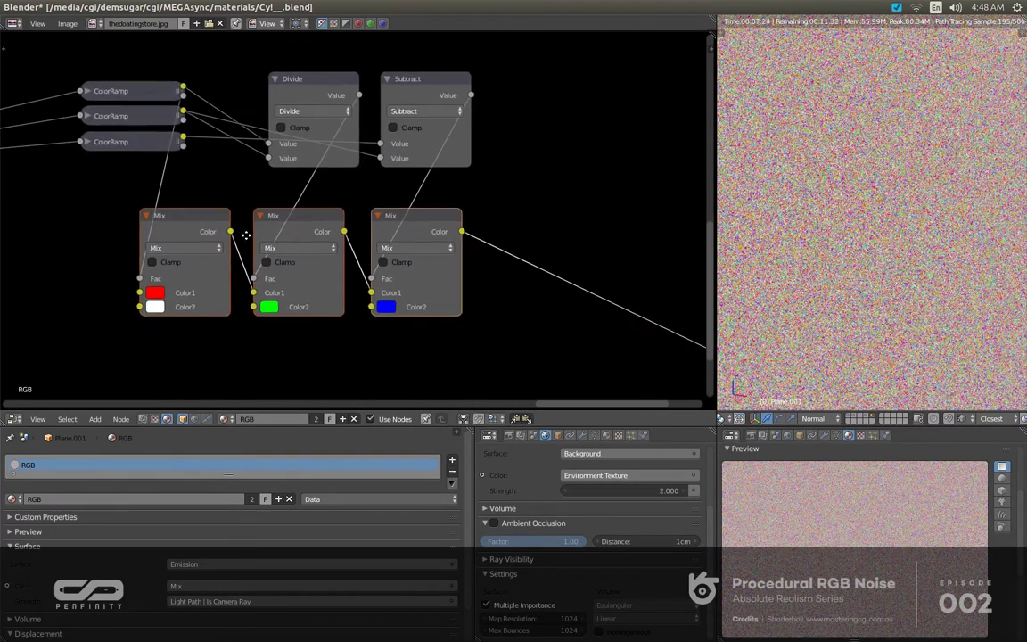
pyautogui.scroll(4, 248, 230)
pyautogui.scroll(-1, 248, 231)
pyautogui.scroll(2, 248, 231)
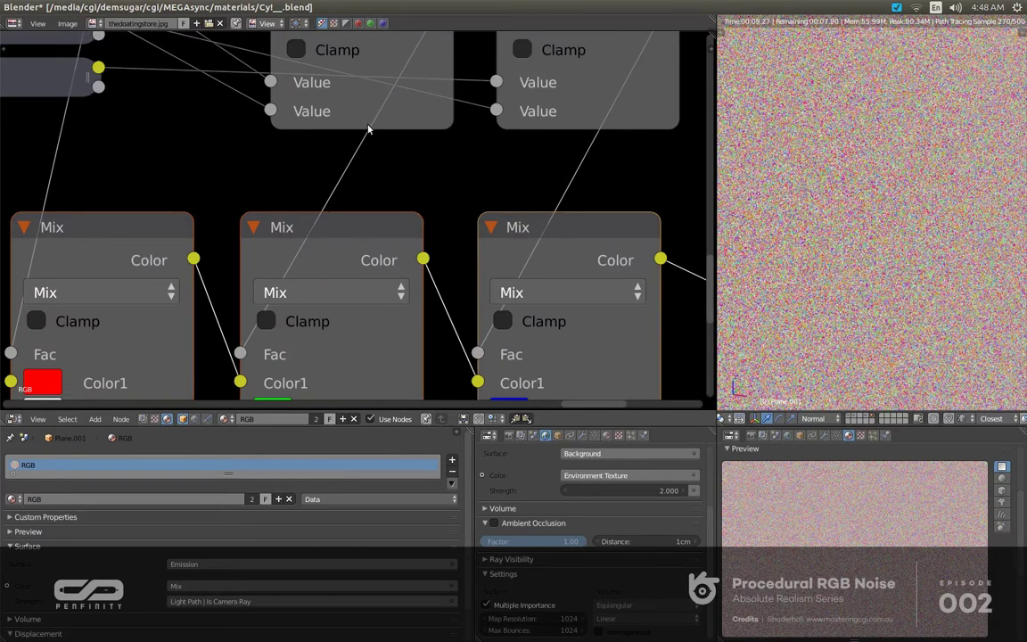
pyautogui.scroll(-1, 368, 129)
pyautogui.scroll(-1, 318, 131)
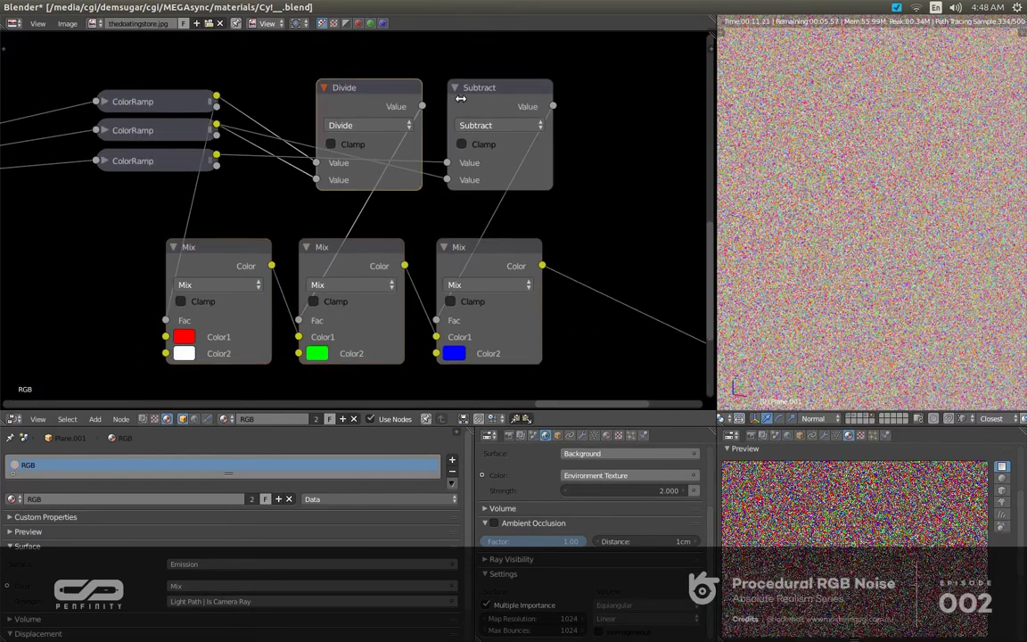
pyautogui.click(455, 257)
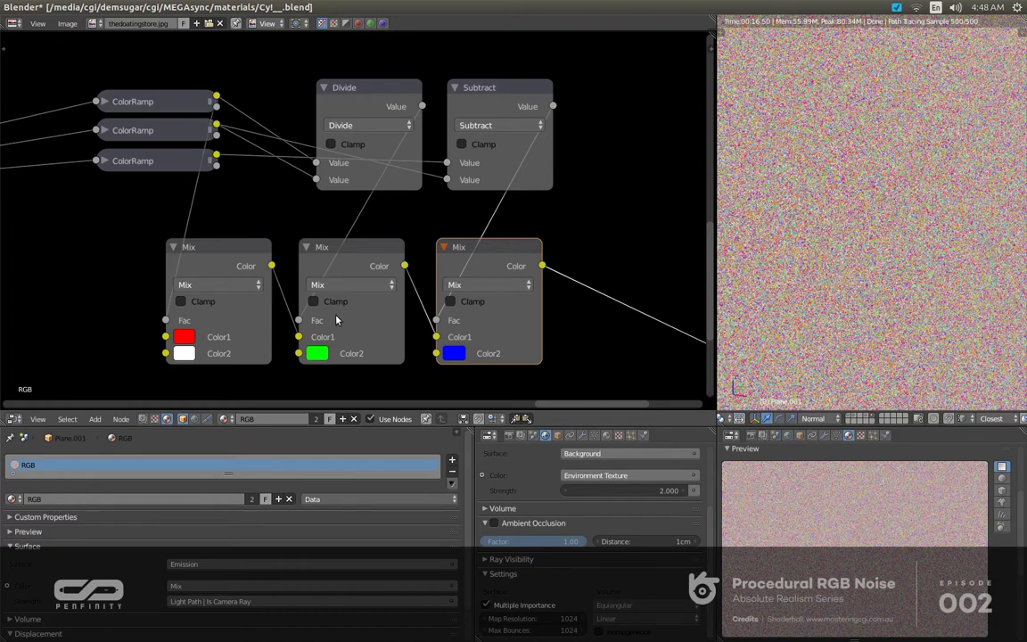
pyautogui.scroll(-5, 316, 184)
pyautogui.scroll(-1, 307, 277)
pyautogui.moveTo(386, 305); pyautogui.dragTo(226, 229, button='middle')
pyautogui.scroll(-2, 226, 228)
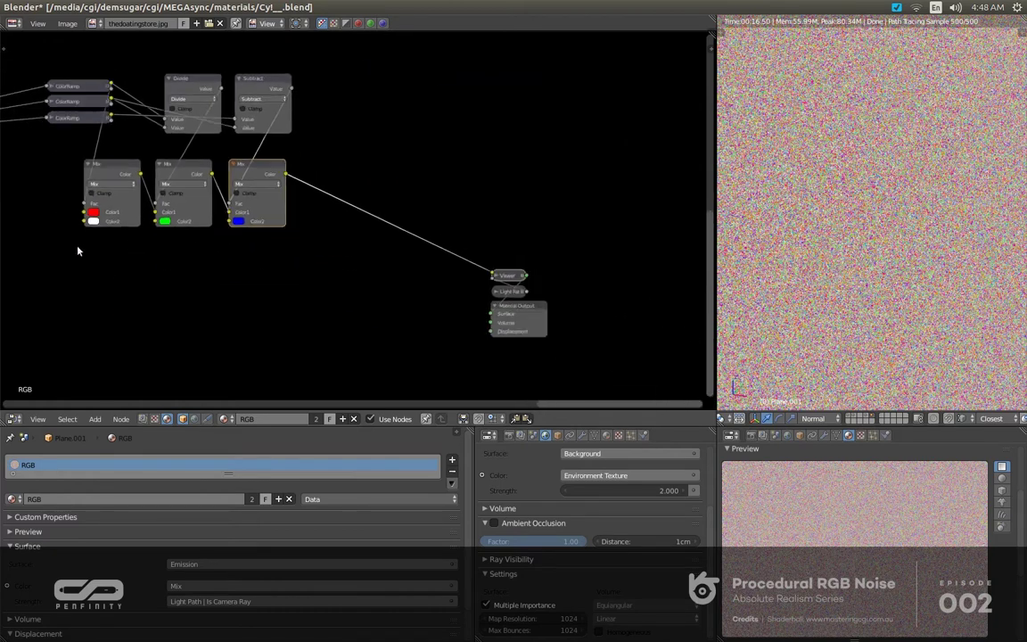
# Examine the Mix chain beneath the Divide and Subtract nodes and trace it back to the Separate RGB and Voronoi Texture nodes
pyautogui.moveTo(78, 252); pyautogui.dragTo(340, 301, button='middle')
pyautogui.scroll(2, 313, 234)
pyautogui.scroll(1, 336, 258)
pyautogui.moveTo(520, 288); pyautogui.dragTo(341, 285, button='middle')
pyautogui.scroll(3, 449, 254)
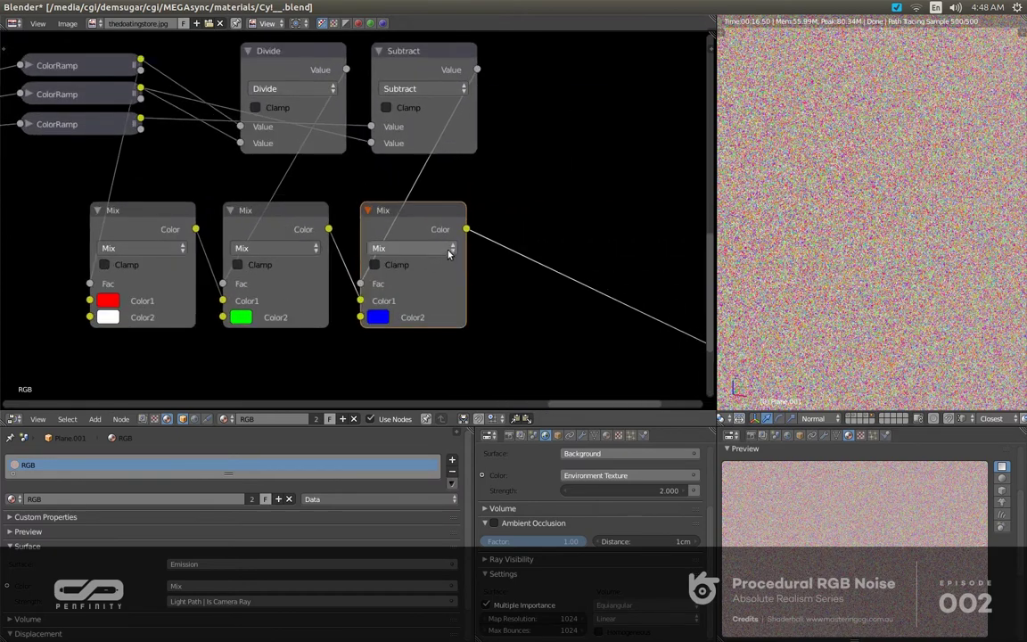
pyautogui.scroll(-6, 448, 239)
pyautogui.moveTo(330, 239); pyautogui.dragTo(427, 260, button='middle')
pyautogui.moveTo(227, 236); pyautogui.dragTo(273, 242, button='middle')
pyautogui.scroll(-2, 274, 243)
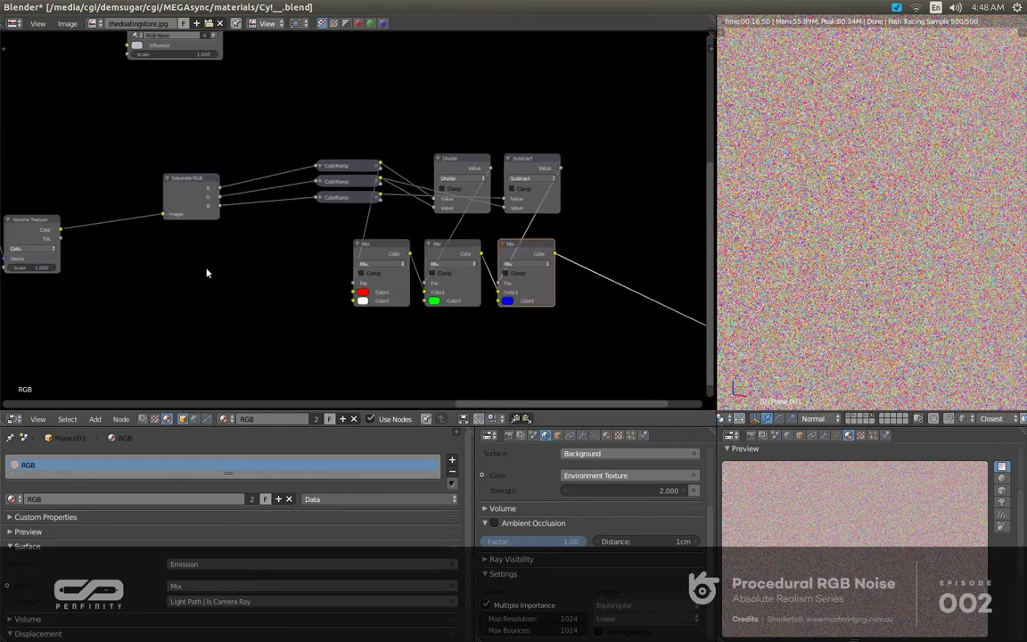
# Collapse the Mapping node and place it directly above the Voronoi Texture node
pyautogui.scroll(1, 206, 270)
pyautogui.moveTo(63, 254); pyautogui.dragTo(357, 277, button='middle')
pyautogui.click(107, 219)
pyautogui.scroll(3, 311, 279)
pyautogui.scroll(1, 313, 282)
pyautogui.click(163, 219)
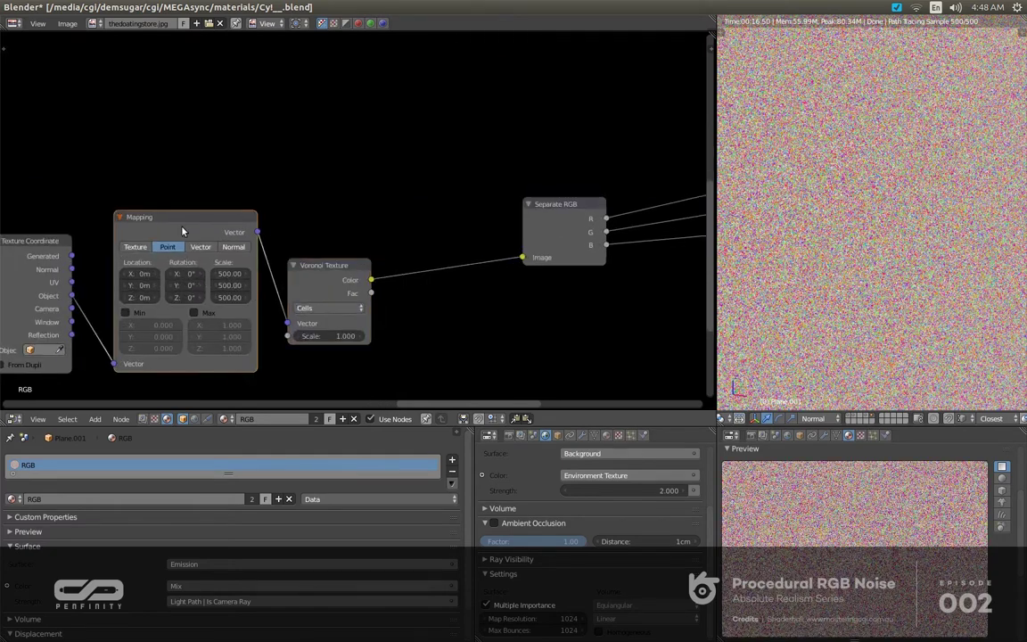
pyautogui.press('h')
pyautogui.moveTo(152, 225); pyautogui.dragTo(316, 244)
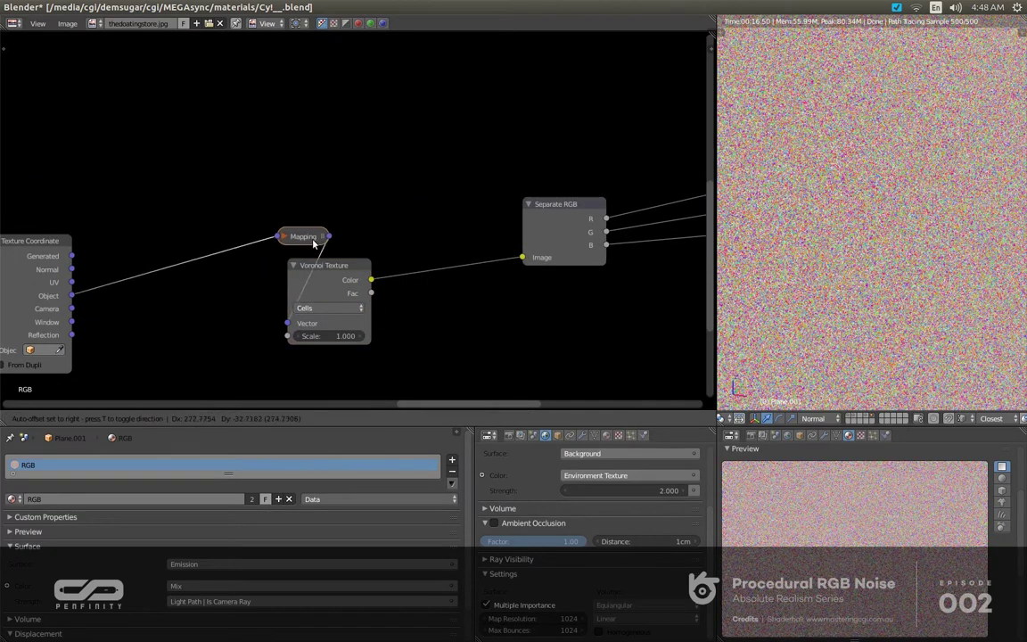
# Collapse the Texture Coordinate node, stack it above the Mapping node and hide its unused sockets
pyautogui.click(54, 269)
pyautogui.press('h')
pyautogui.press('g')
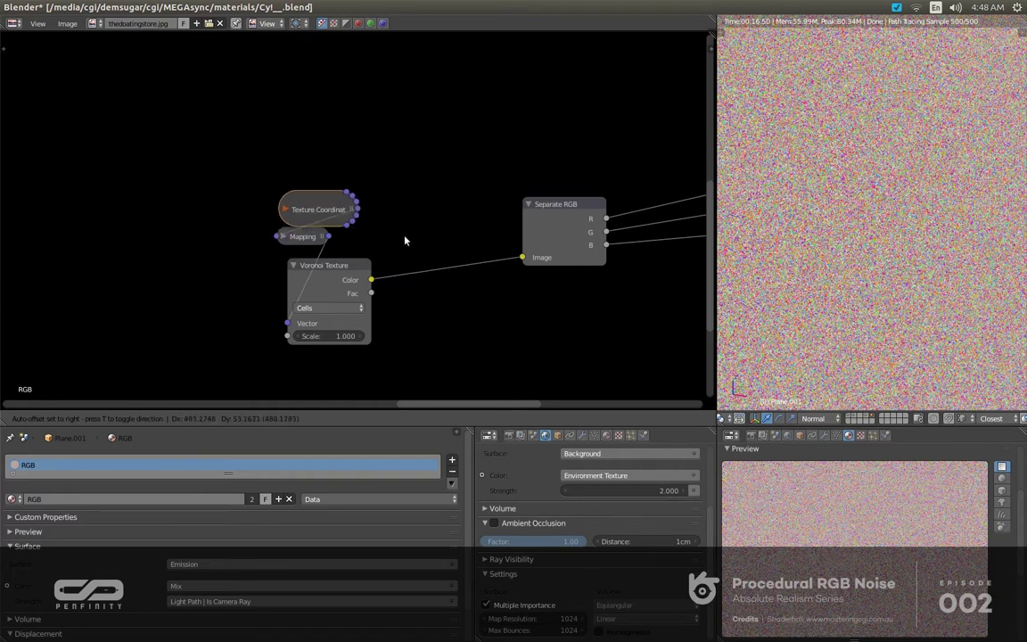
pyautogui.click(389, 233)
pyautogui.hotkey('ctrl', 'h')
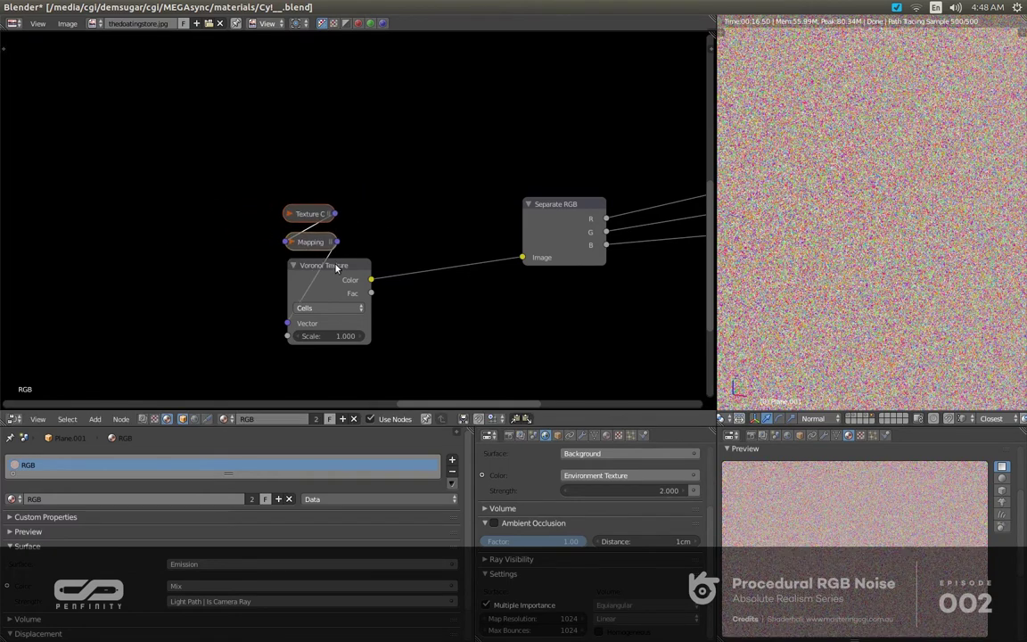
# Move the stacked Texture Coordinate, Mapping and Voronoi Texture nodes together next to the Separate RGB node
pyautogui.press('g')
pyautogui.click(534, 193)
pyautogui.moveTo(461, 268); pyautogui.dragTo(230, 262, button='middle')
# Select every node from Texture Coordinate through the last Mix, leaving out RGB Noise, and combine them into a node group
pyautogui.scroll(-7, 228, 259)
pyautogui.moveTo(319, 278); pyautogui.dragTo(259, 259, button='middle')
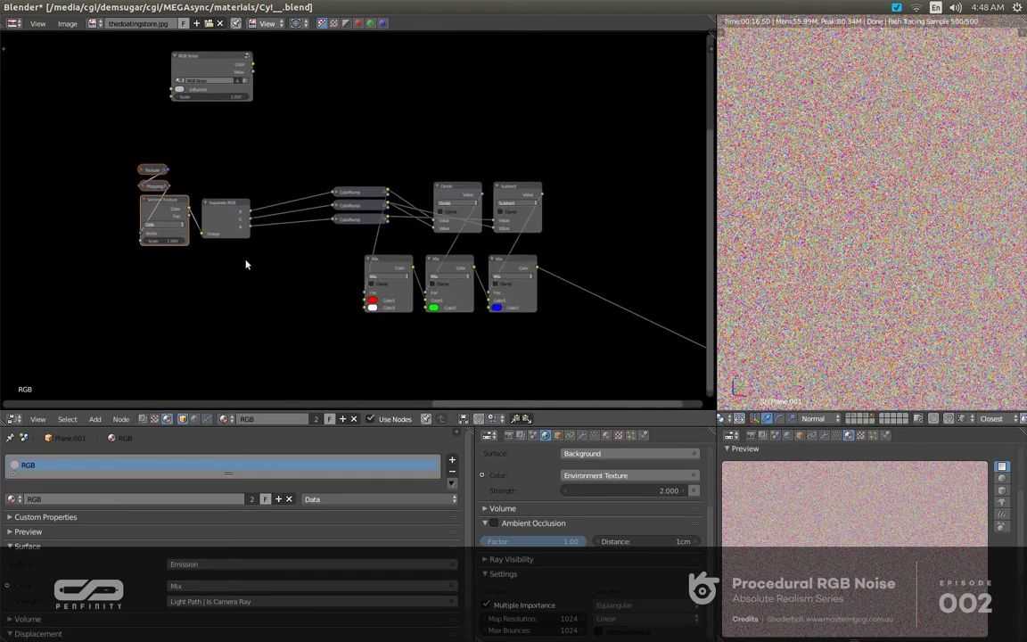
pyautogui.press('b')
pyautogui.moveTo(36, 329); pyautogui.dragTo(590, 173)
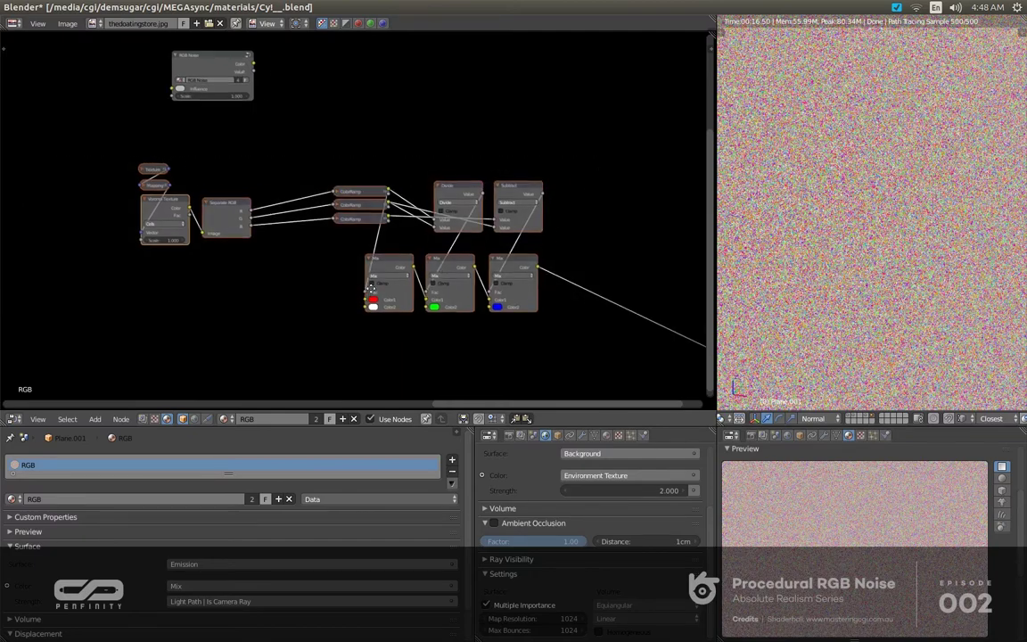
pyautogui.moveTo(371, 289); pyautogui.dragTo(385, 286, button='middle')
pyautogui.hotkey('ctrl', 'g')
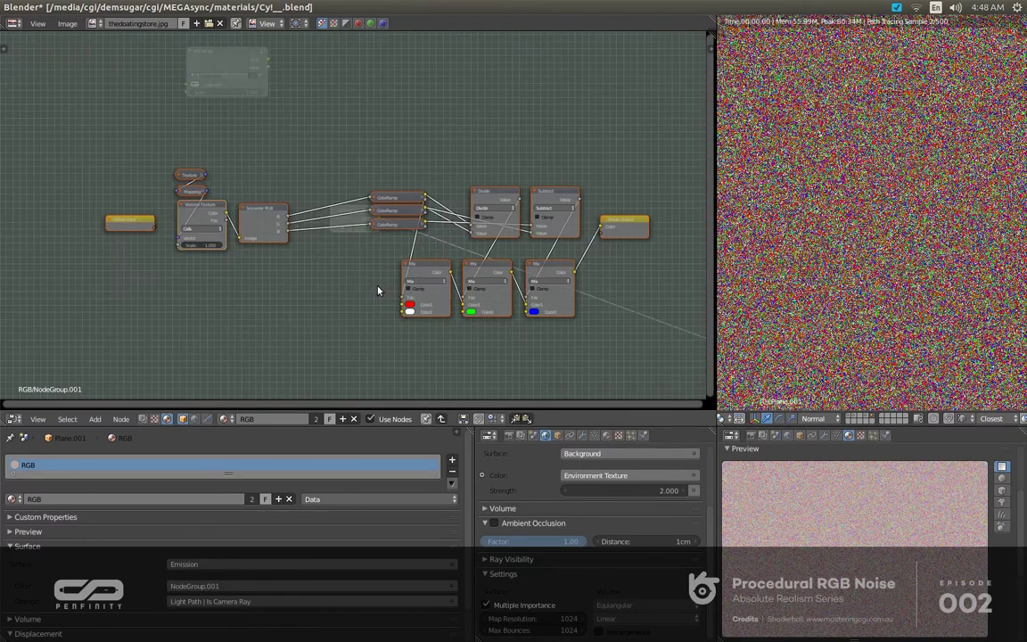
# Expose the Voronoi Texture's Scale as an input on the Group Input node
pyautogui.scroll(2, 145, 234)
pyautogui.scroll(4, 144, 234)
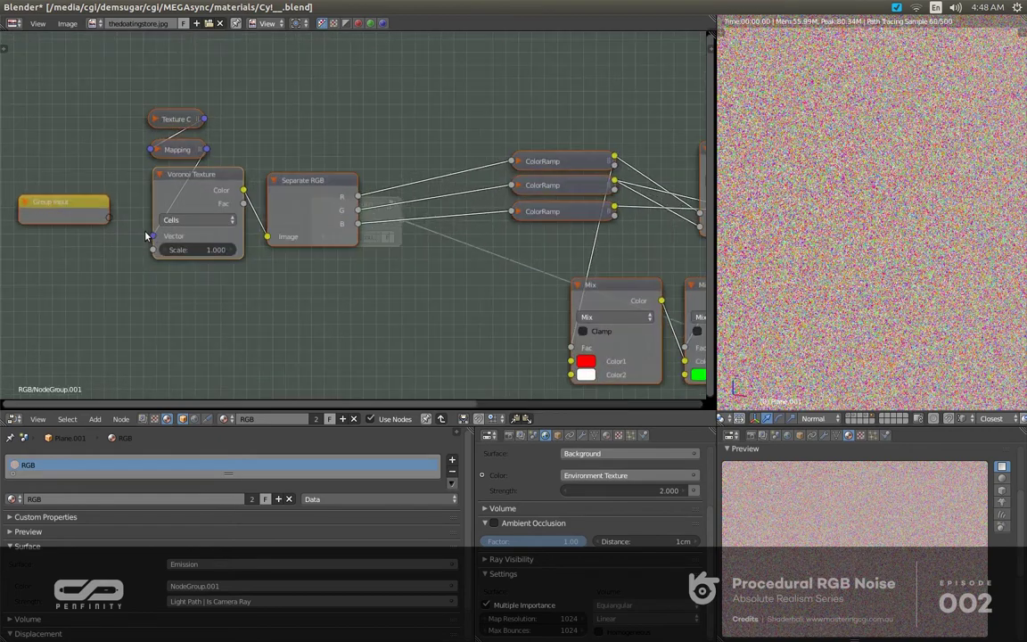
pyautogui.moveTo(185, 286); pyautogui.dragTo(237, 299, button='middle')
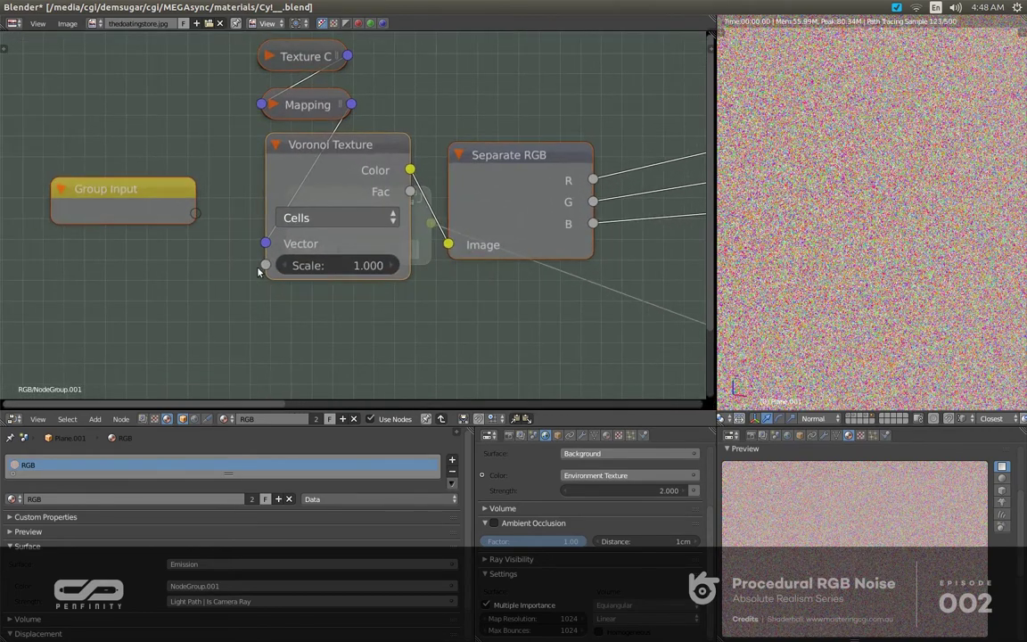
pyautogui.moveTo(266, 265); pyautogui.dragTo(195, 215)
# Move the Group Output node farther away from the last Mix node to make room between them
pyautogui.scroll(-3, 83, 214)
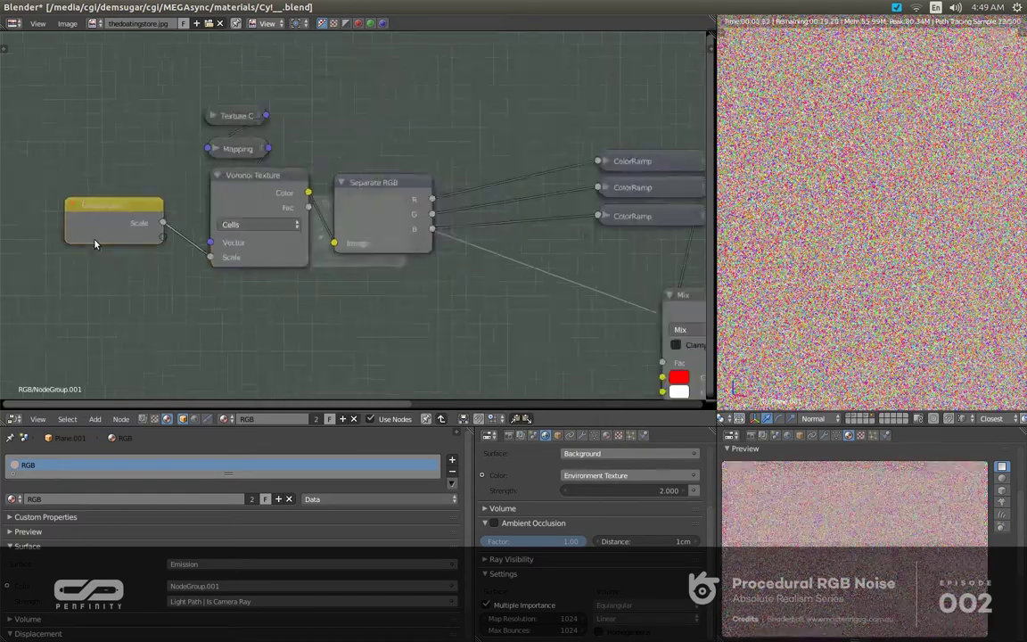
pyautogui.moveTo(421, 334); pyautogui.dragTo(218, 290, button='middle')
pyautogui.moveTo(492, 247); pyautogui.dragTo(280, 248, button='middle')
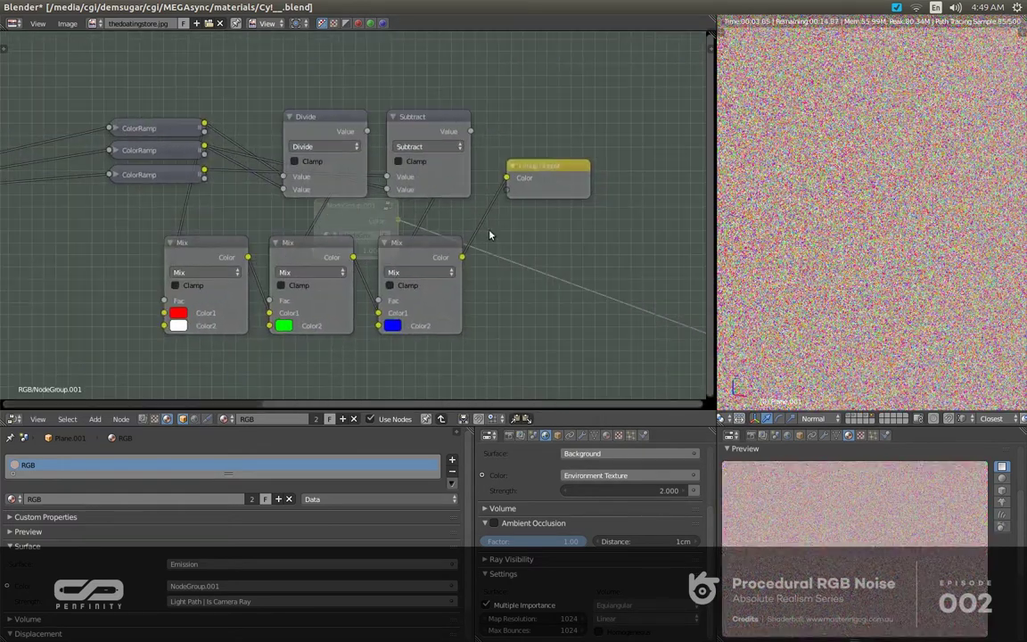
pyautogui.moveTo(537, 179); pyautogui.dragTo(680, 178)
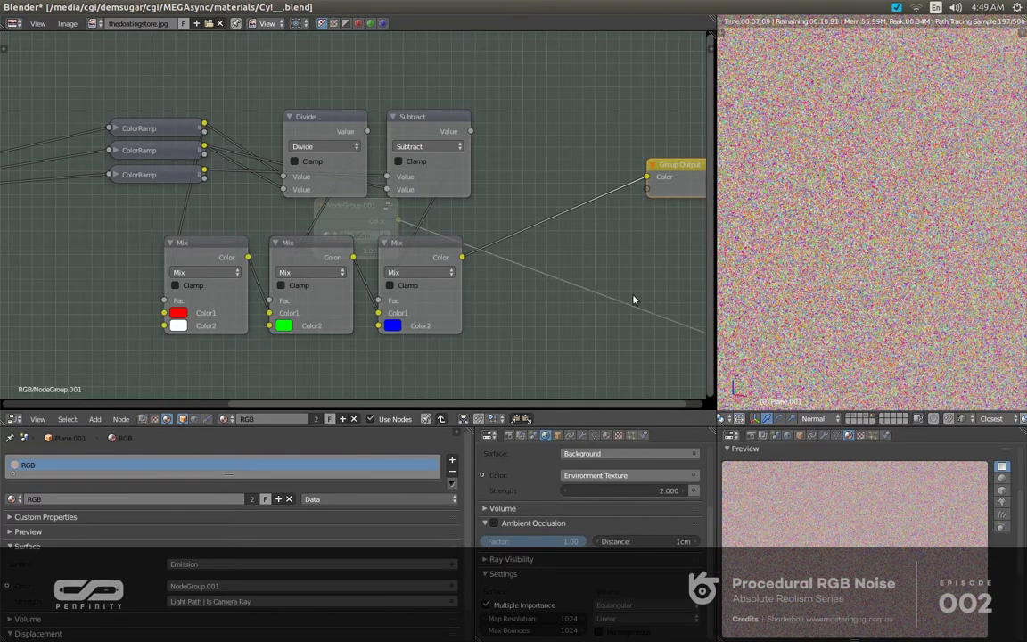
# Duplicate the last Mix node and place the copy between it and the Group Output node
pyautogui.moveTo(513, 277); pyautogui.dragTo(446, 273, button='middle')
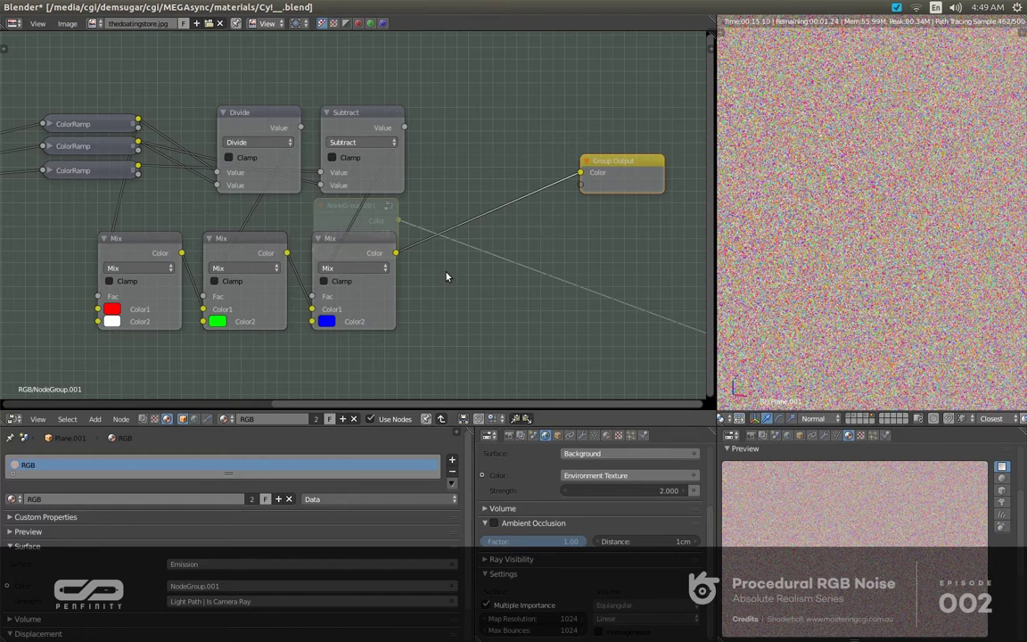
pyautogui.scroll(2, 495, 269)
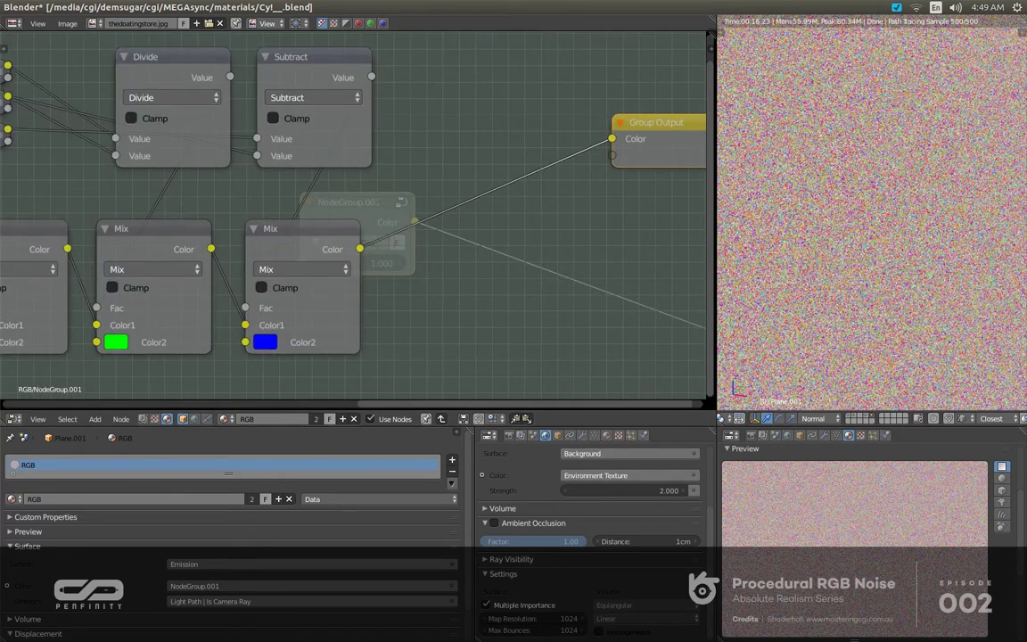
pyautogui.moveTo(428, 238); pyautogui.dragTo(421, 237, button='middle')
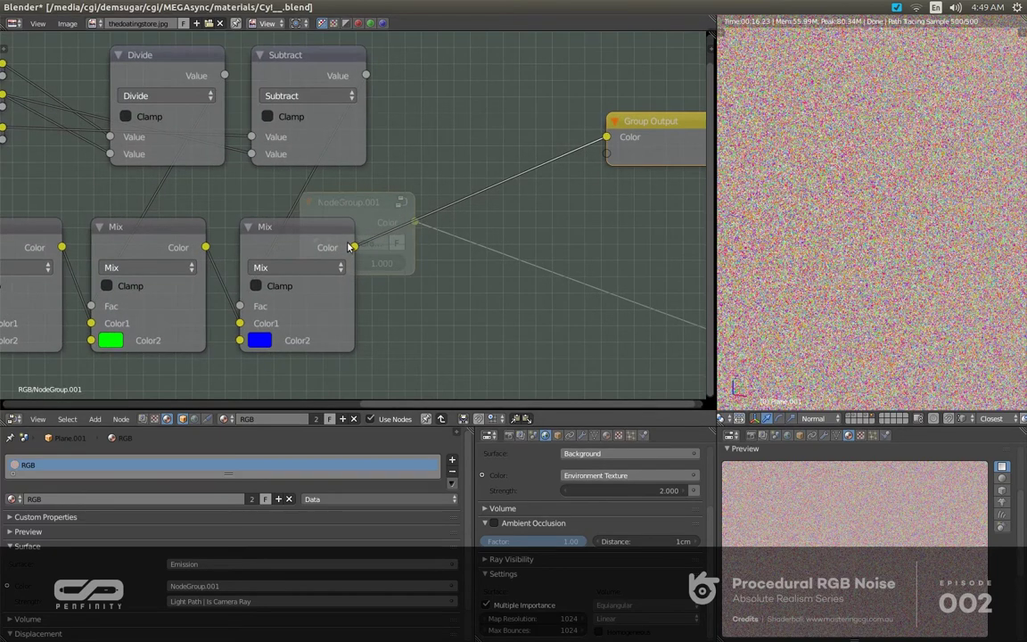
pyautogui.hotkey('shift', 'd')
pyautogui.click(553, 258)
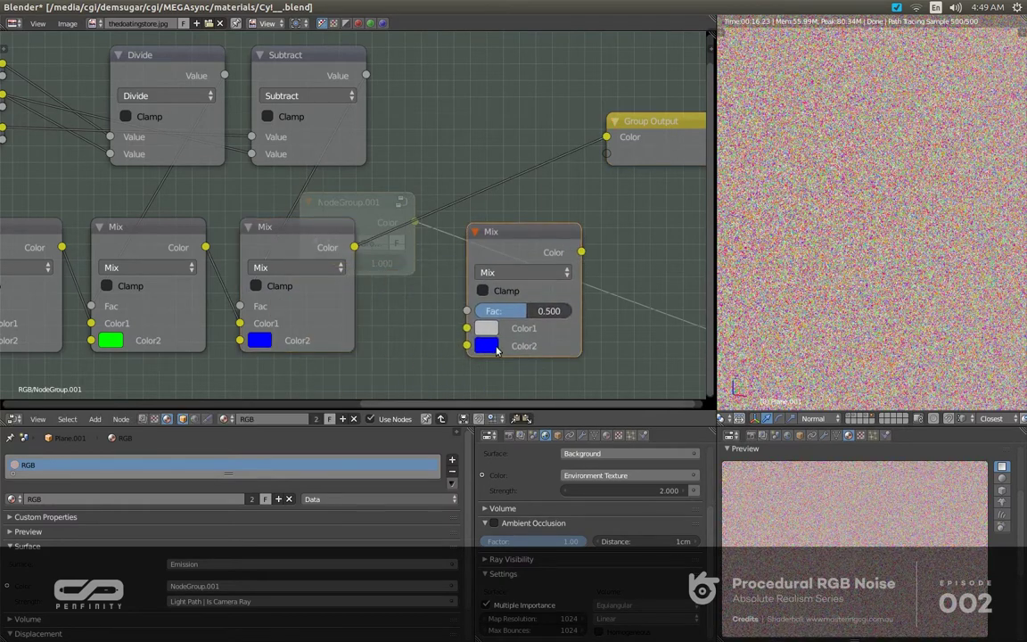
# Set the duplicated Mix node's blend type to Overlay and its Fac to 1.000
pyautogui.click(526, 276)
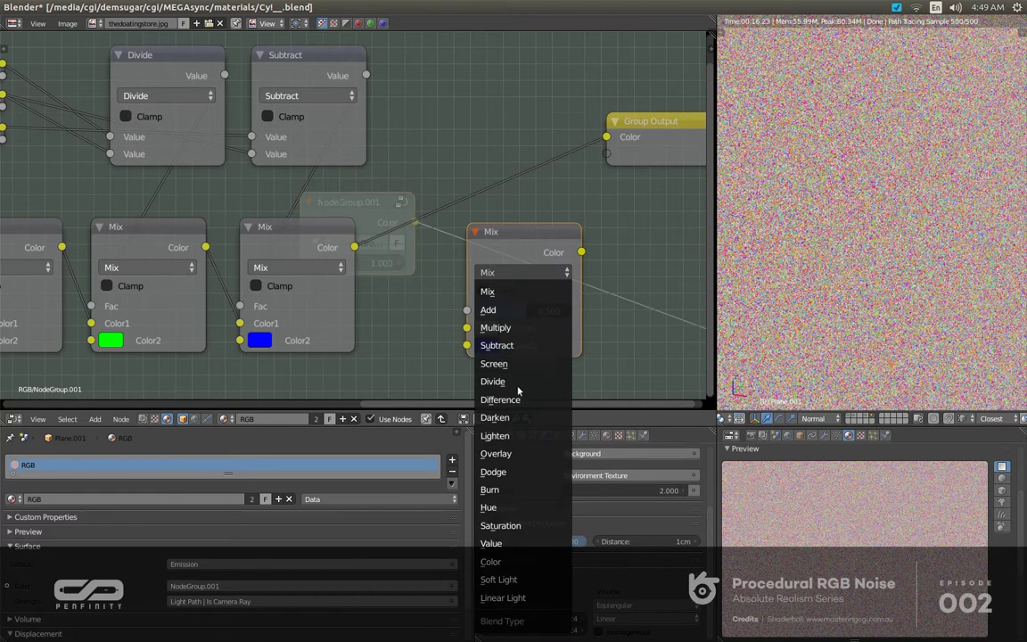
pyautogui.click(499, 453)
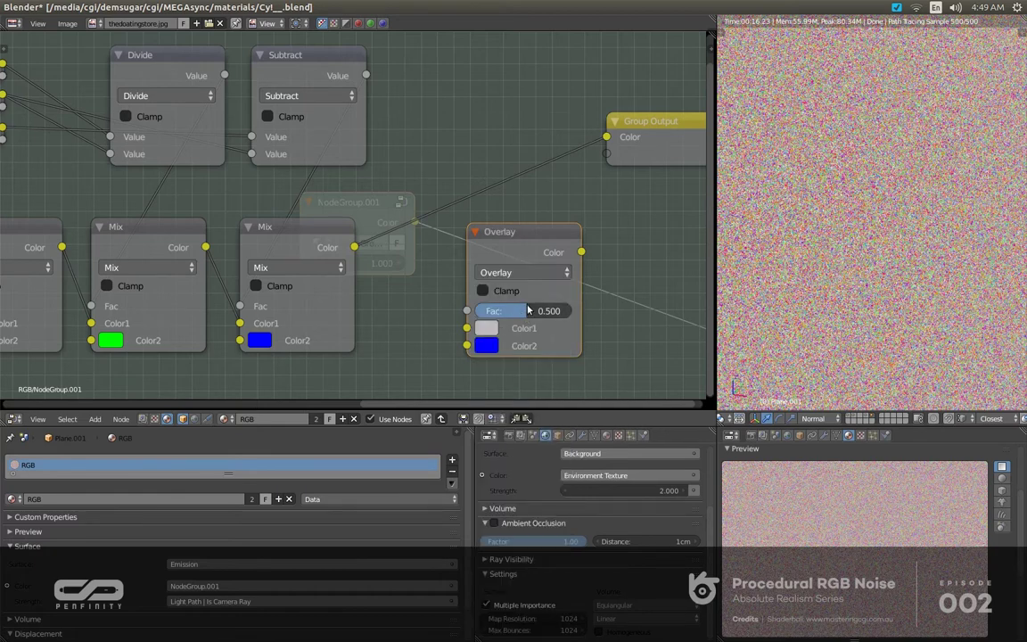
pyautogui.moveTo(522, 312); pyautogui.dragTo(569, 312)
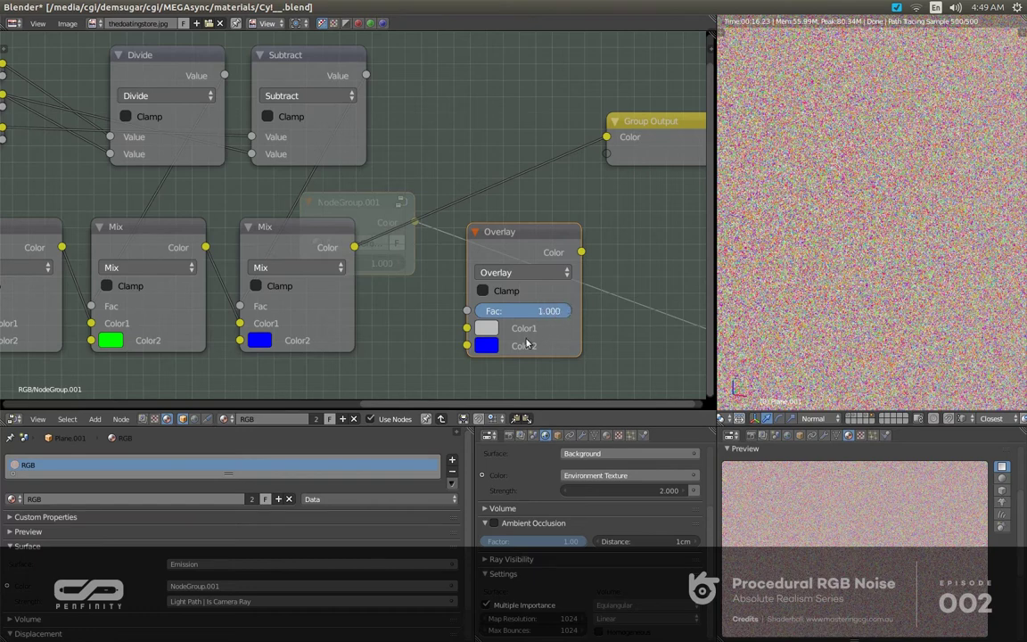
# Set the Overlay node's Color2 to neutral grey with R, G and B all at .5
pyautogui.click(487, 345)
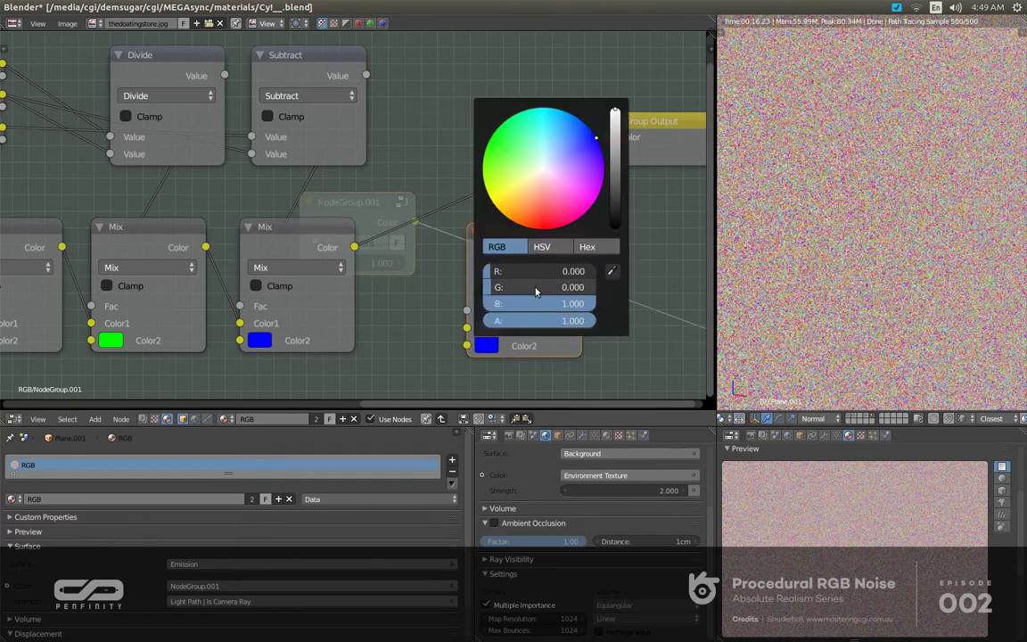
pyautogui.moveTo(529, 274); pyautogui.dragTo(529, 304)
pyautogui.write('.')
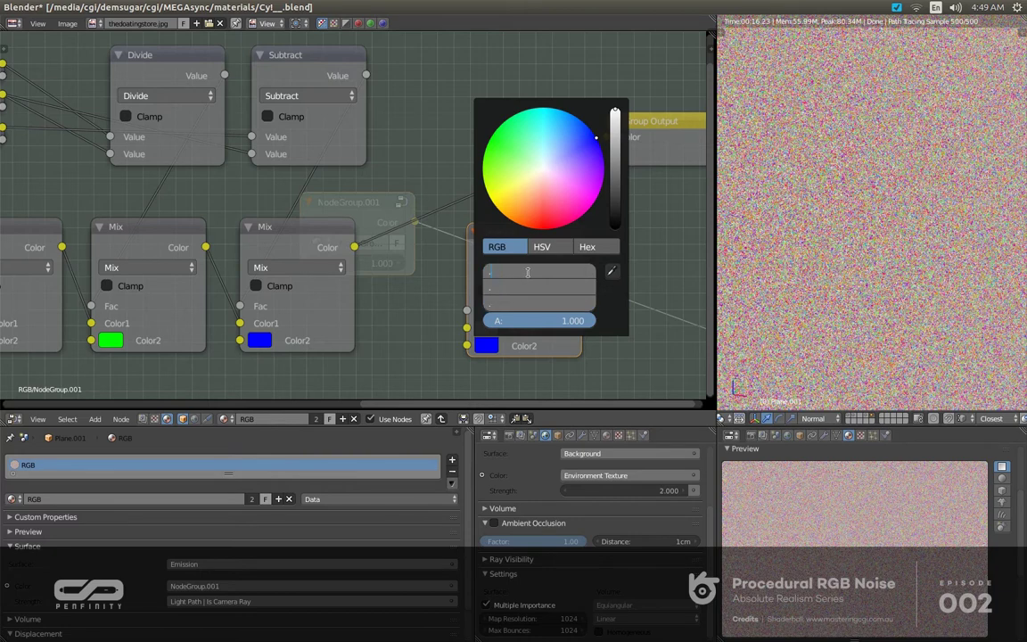
pyautogui.write('5')
pyautogui.press('Return')
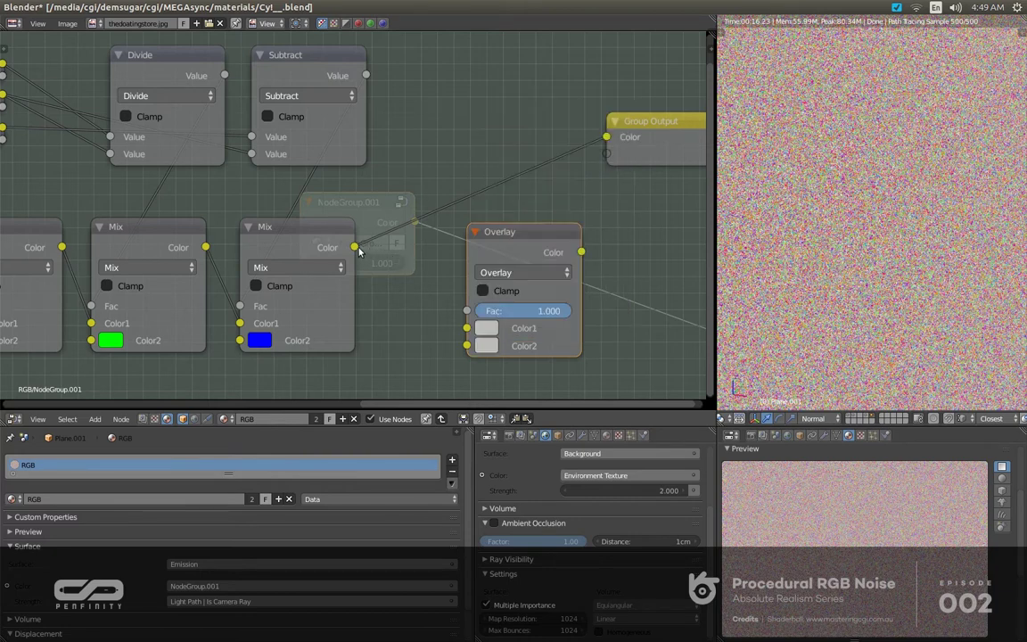
# Wire the Overlay node between the last Mix node and Group Output, feeding the Mix color into Color1
pyautogui.moveTo(356, 248); pyautogui.dragTo(466, 328)
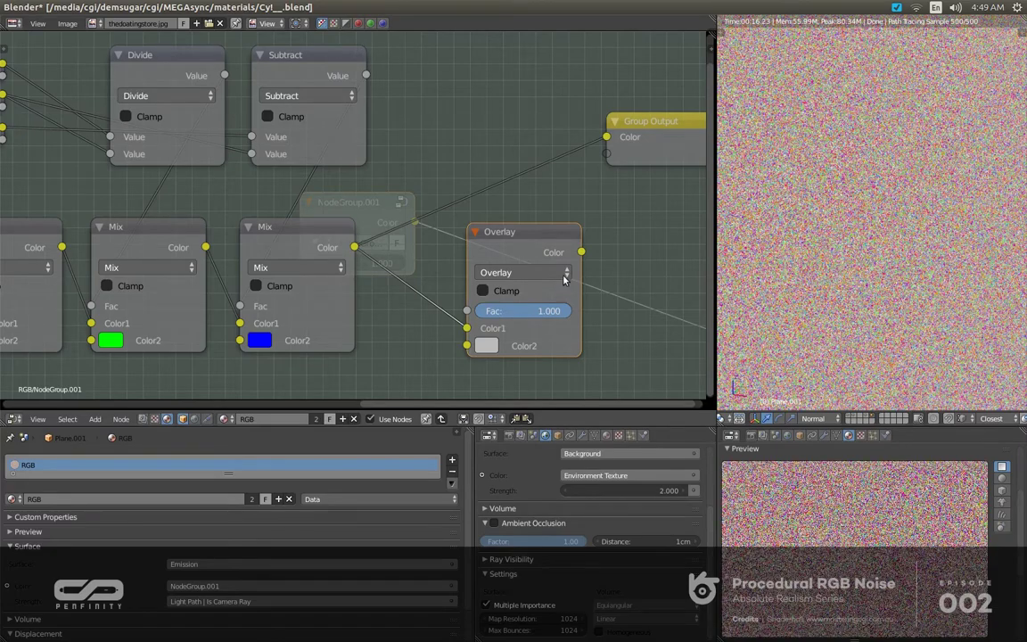
pyautogui.moveTo(581, 252); pyautogui.dragTo(606, 137)
pyautogui.moveTo(444, 286); pyautogui.dragTo(544, 251, button='middle')
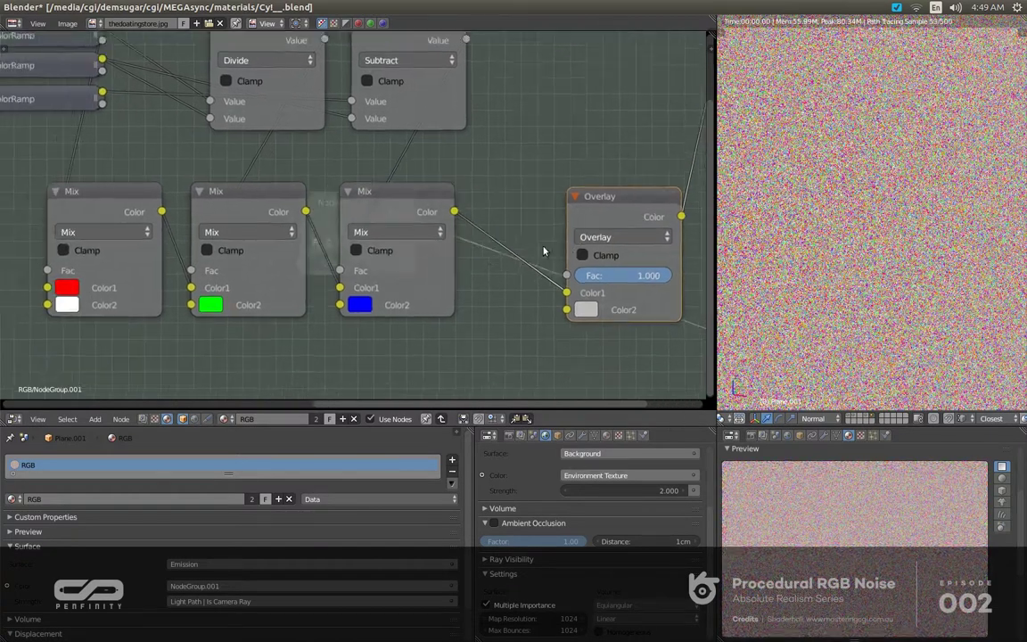
# Expose the Overlay node's Color2 as a second input on the Group Input node
pyautogui.scroll(-10, 531, 233)
pyautogui.moveTo(419, 265); pyautogui.dragTo(463, 285, button='middle')
pyautogui.scroll(9, 439, 273)
pyautogui.scroll(-5, 458, 282)
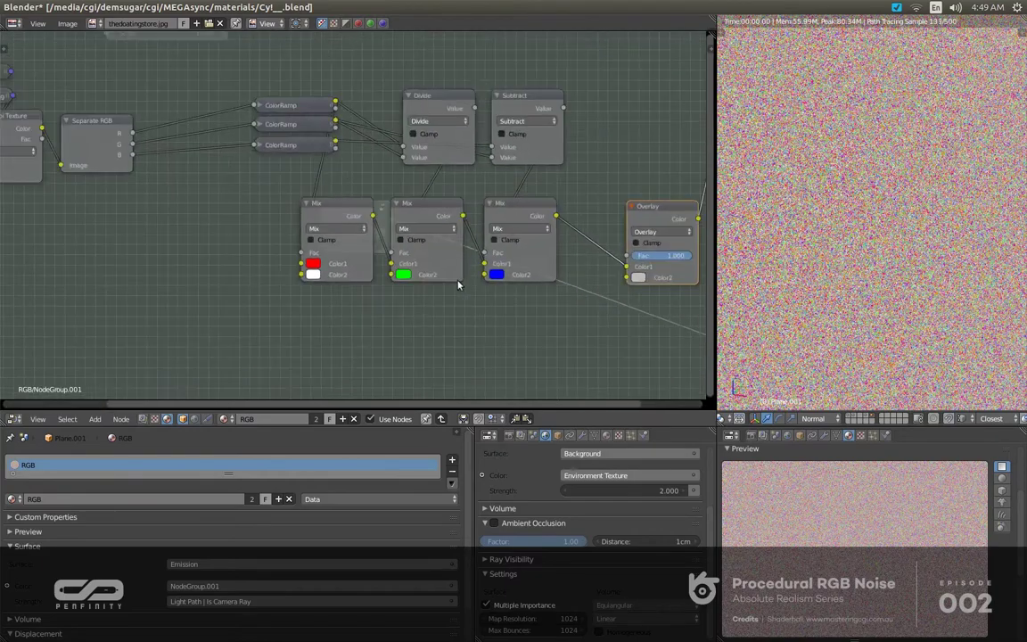
pyautogui.scroll(-2, 458, 284)
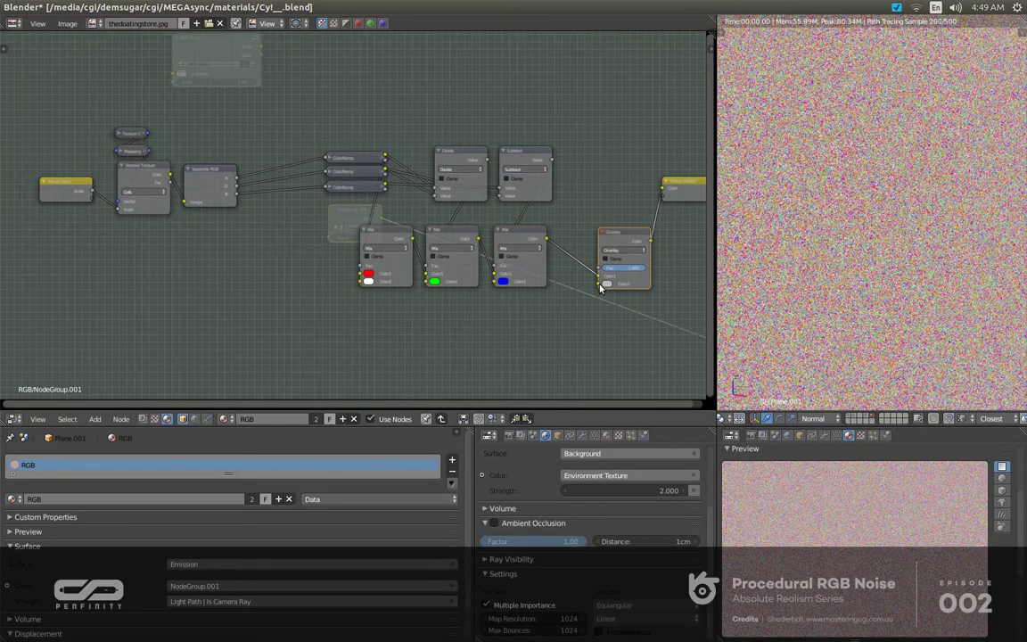
pyautogui.moveTo(599, 285); pyautogui.dragTo(87, 198)
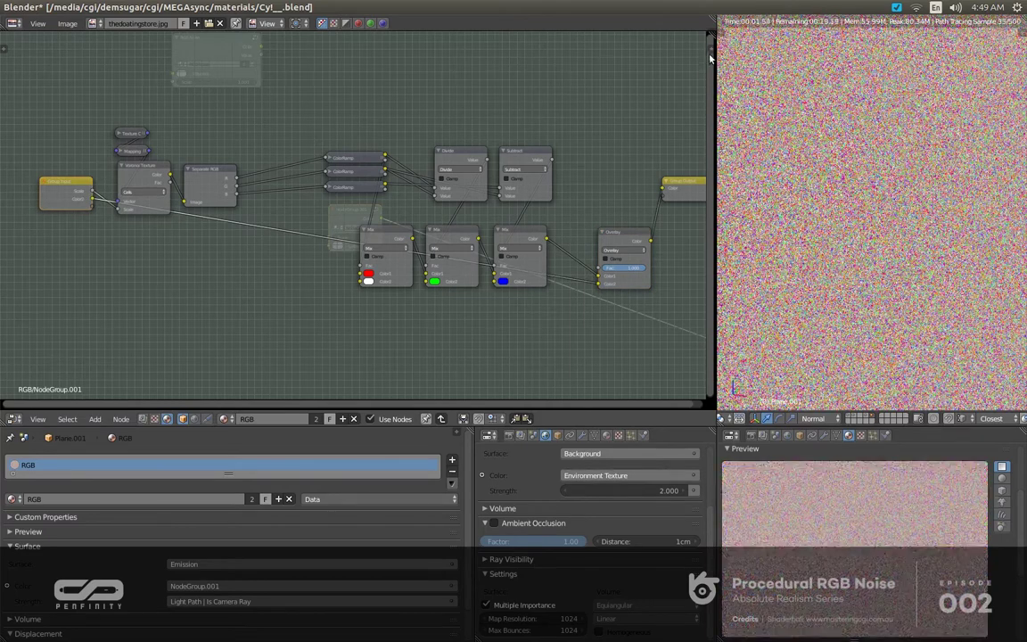
# Move the group's Color2 input above Scale and rename it Influence
pyautogui.click(711, 50)
pyautogui.click(558, 86)
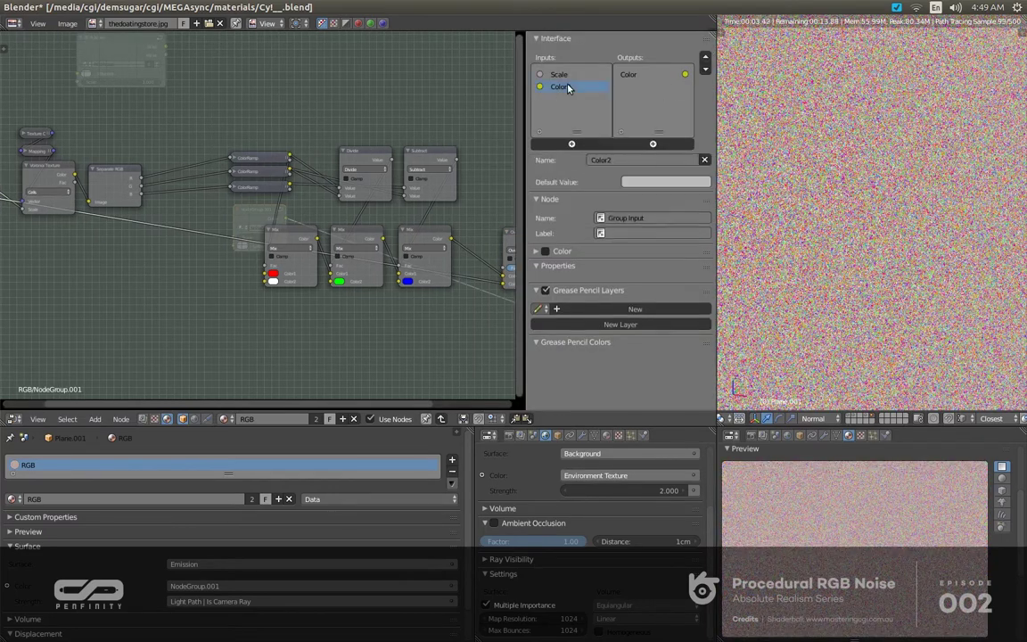
pyautogui.click(705, 59)
pyautogui.click(612, 159)
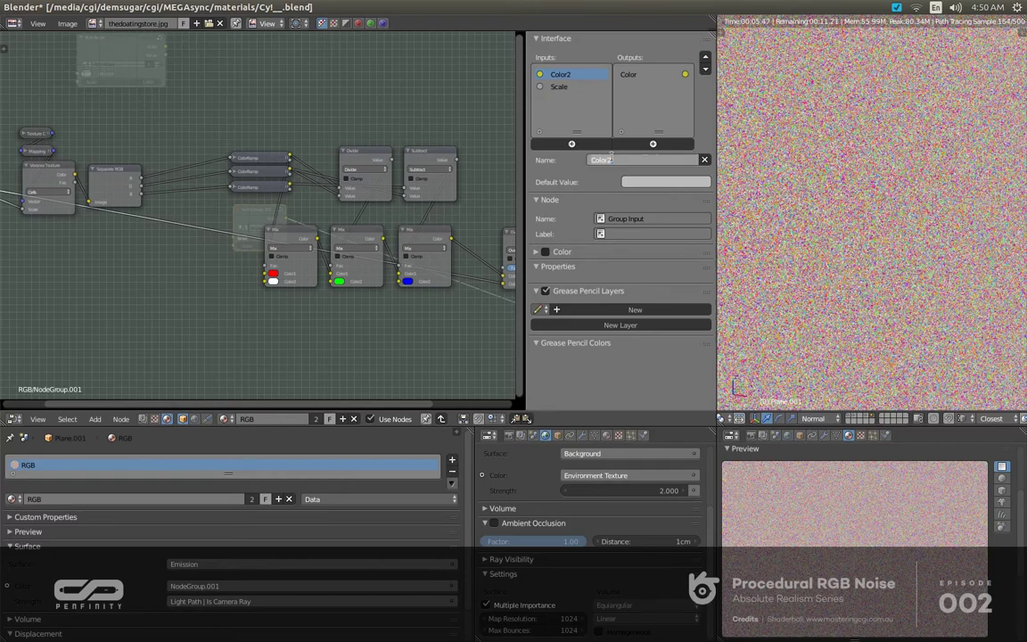
pyautogui.press('BackSpace')
pyautogui.write('Influence')
pyautogui.press('Return')
pyautogui.press('Tab')
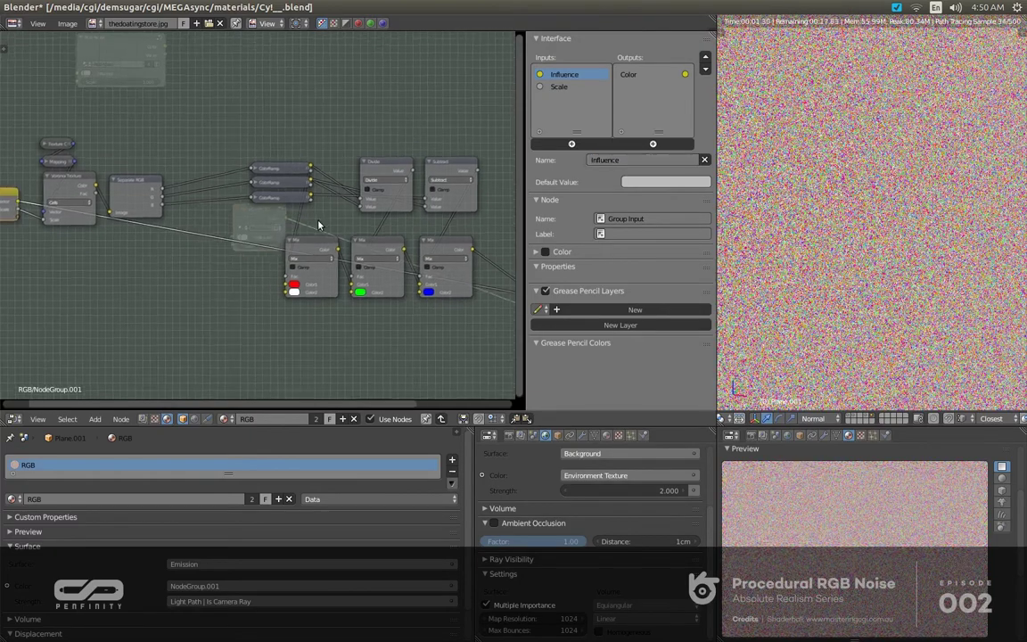
# Reopen the new node group and connect the Subtract node's Value to Group Output as a second output
pyautogui.click(270, 214)
pyautogui.press('Tab')
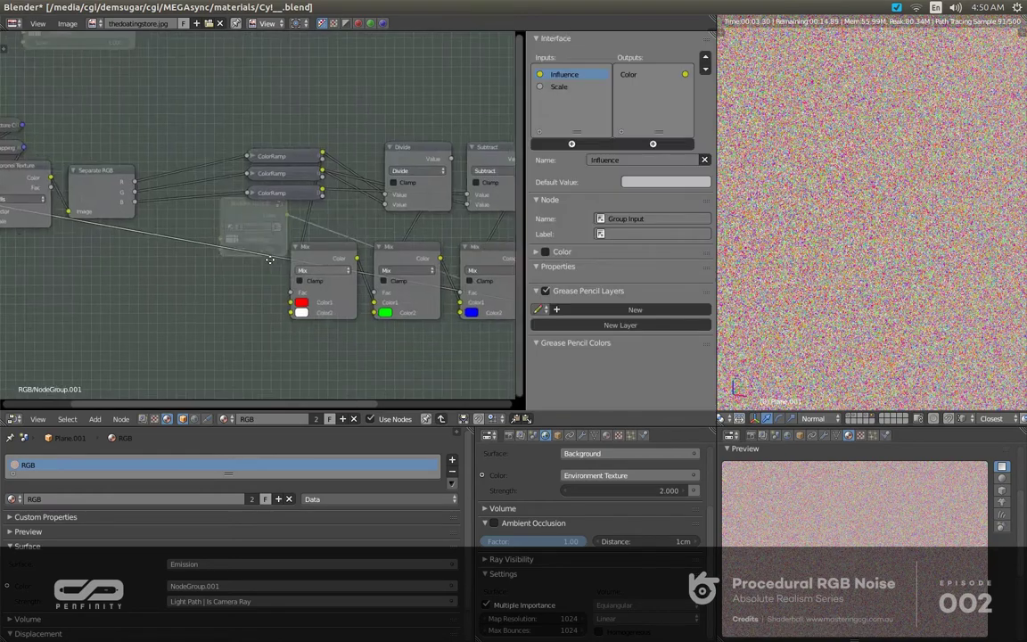
pyautogui.scroll(2, 267, 154)
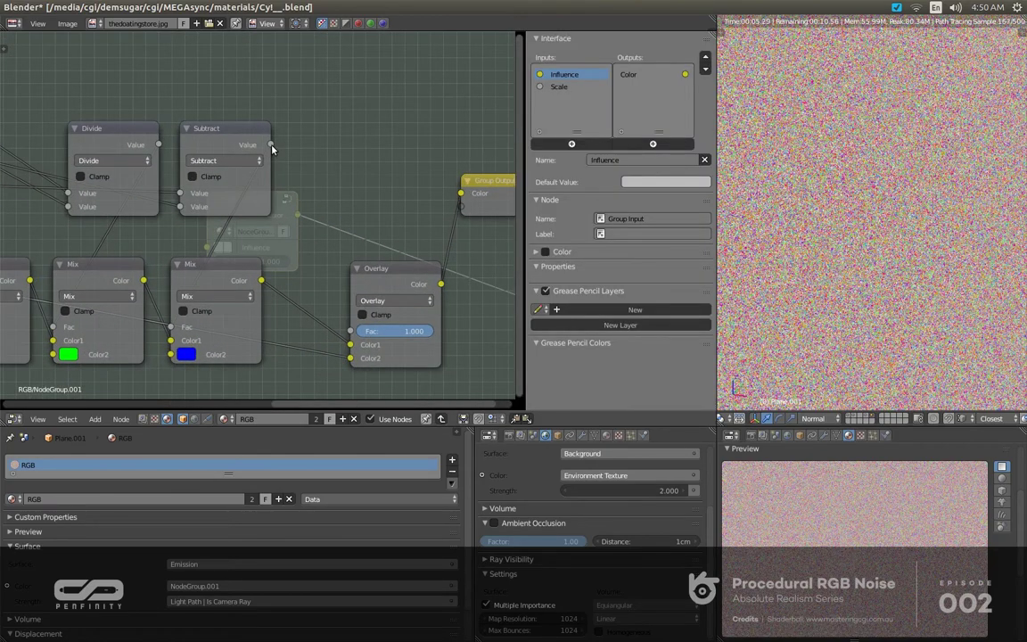
pyautogui.moveTo(272, 149); pyautogui.dragTo(461, 206)
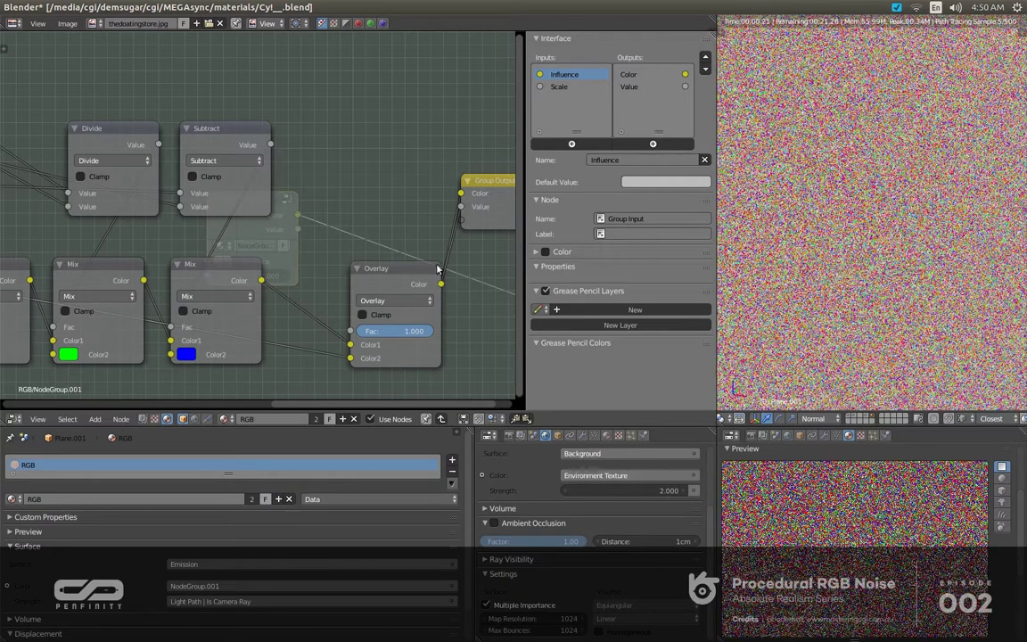
# Leave the group and preview its Value output, followed by its Color output, on the plane
pyautogui.press('Tab')
pyautogui.scroll(2, 247, 212)
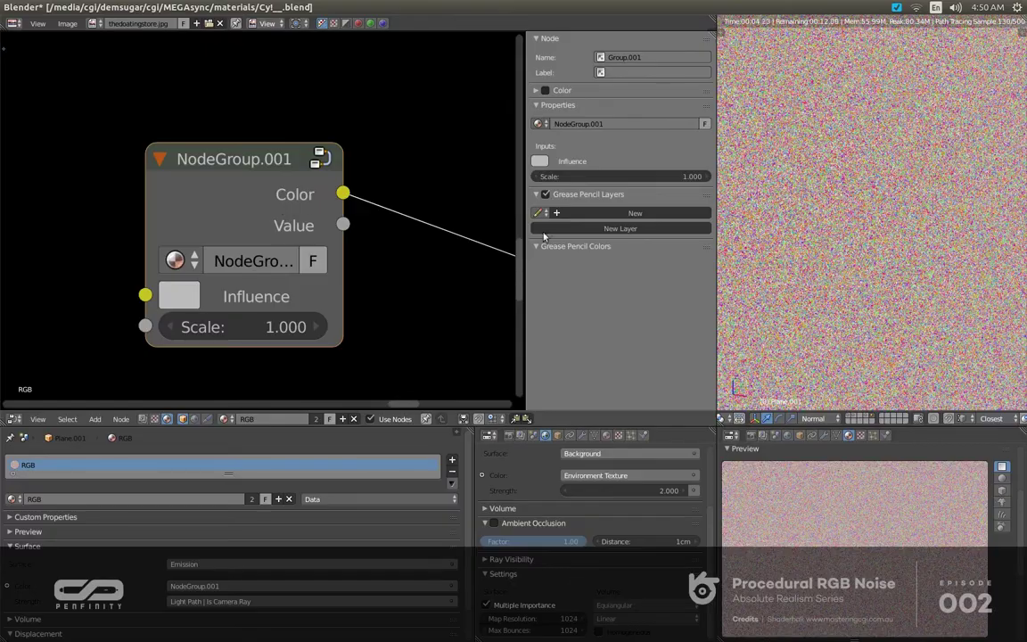
pyautogui.scroll(3, 788, 238)
pyautogui.keyDown('ctrl'); pyautogui.keyDown('shift'); pyautogui.click(270, 183); pyautogui.keyUp('shift'); pyautogui.keyUp('ctrl')
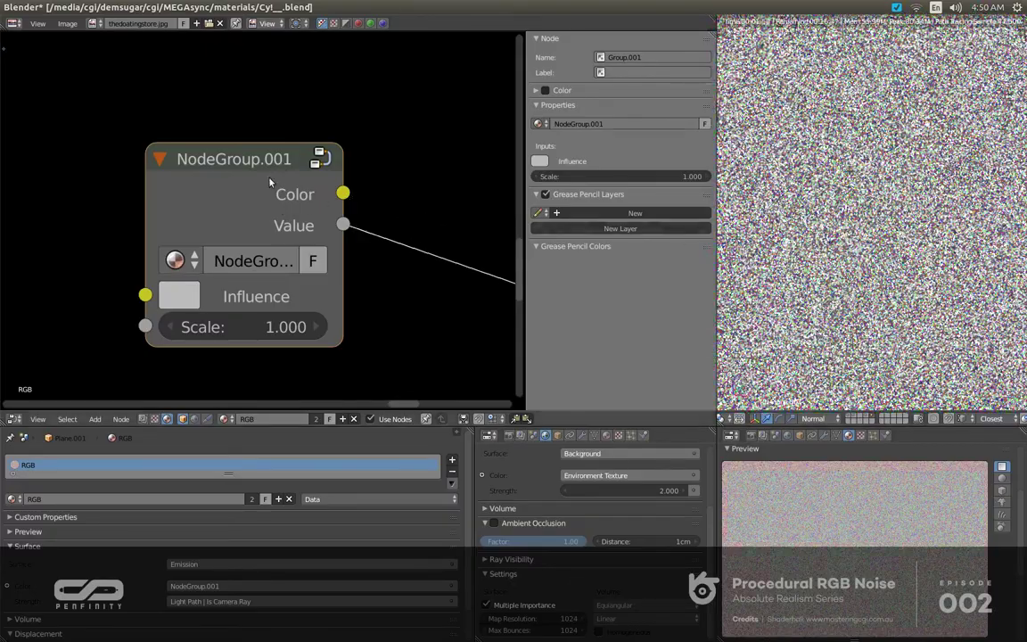
pyautogui.hotkey('alt', 's')
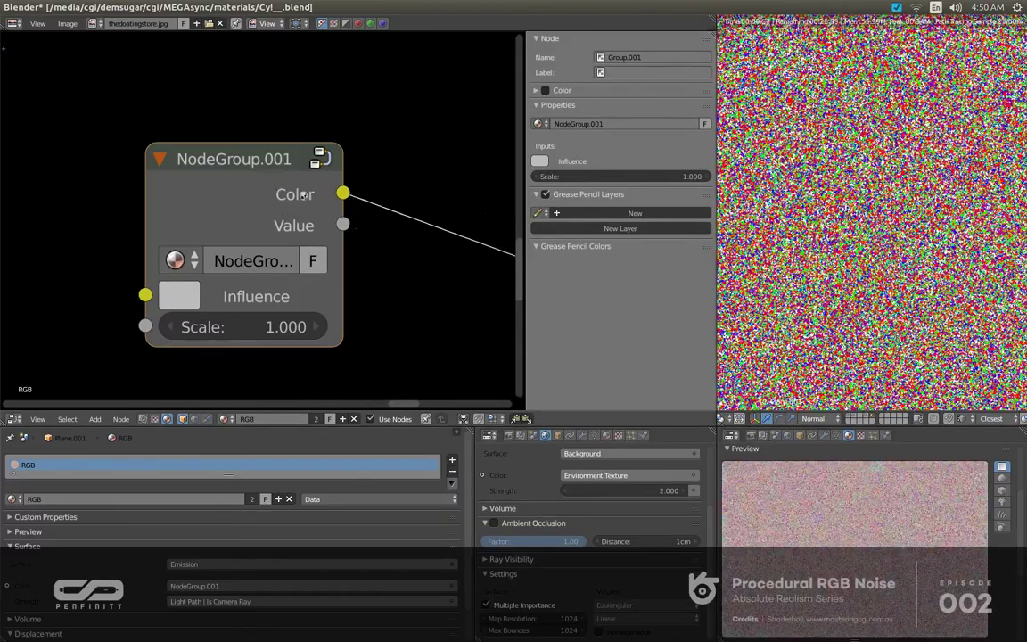
pyautogui.scroll(-3, 281, 203)
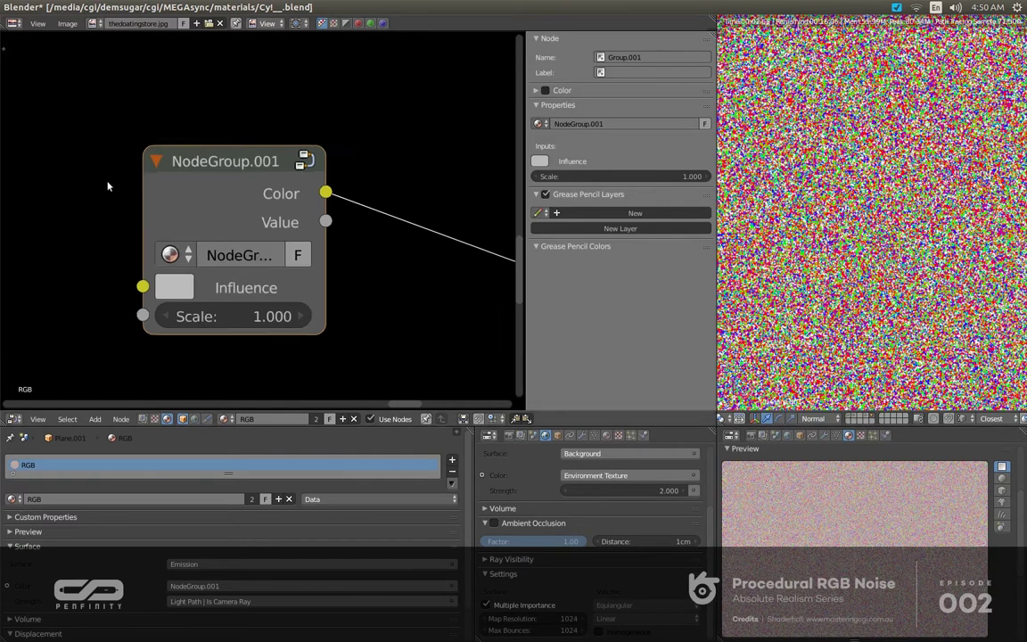
pyautogui.scroll(2, 281, 202)
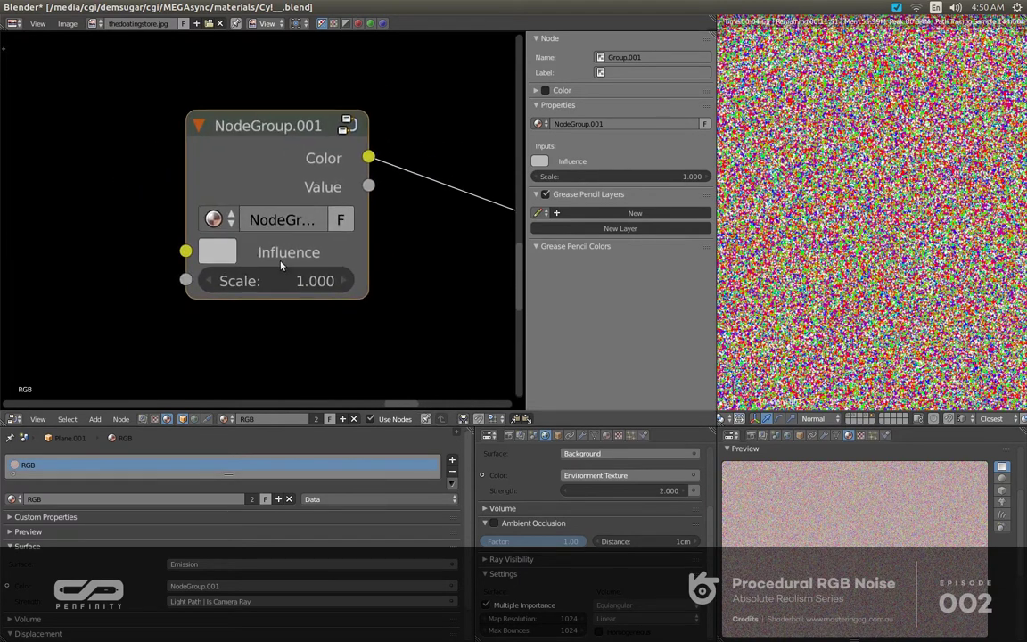
# Widen the NodeGroup.001 node enough for its full name and briefly check the Overlay node inside it
pyautogui.moveTo(366, 249); pyautogui.dragTo(417, 243)
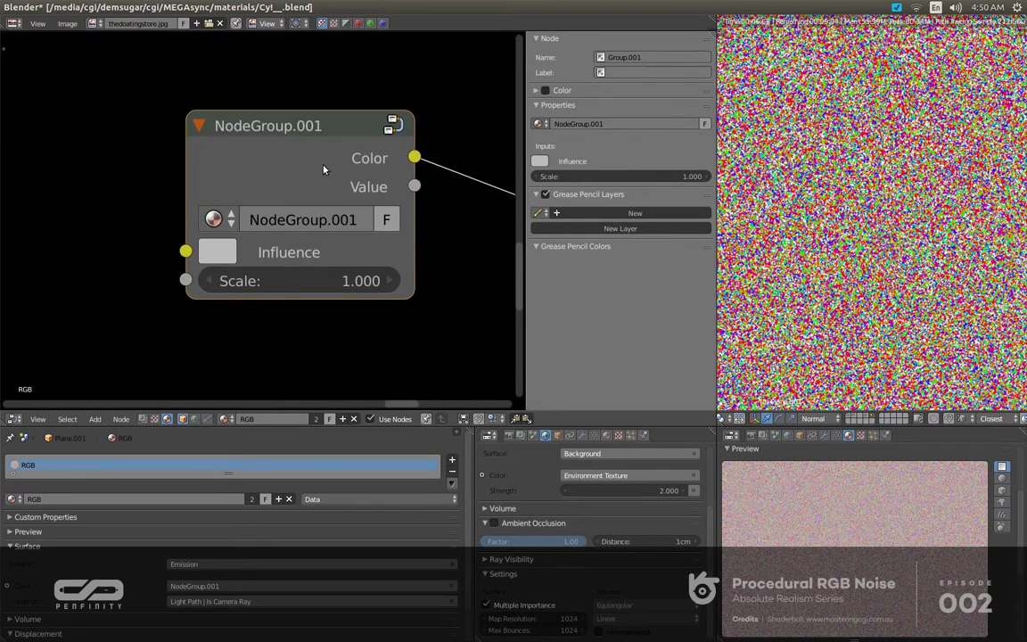
pyautogui.press('Tab')
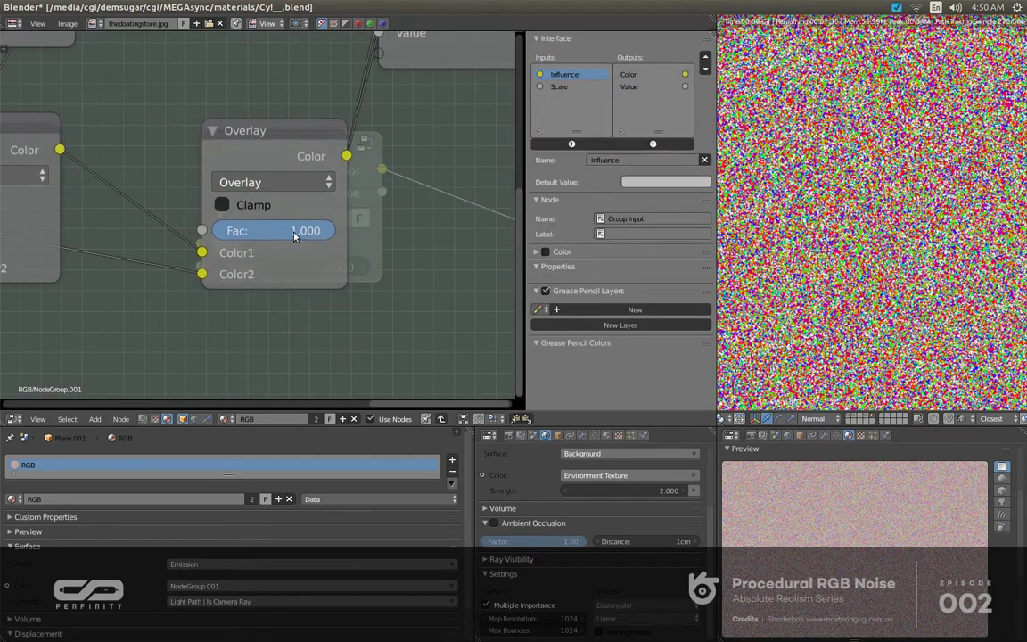
pyautogui.press('Tab')
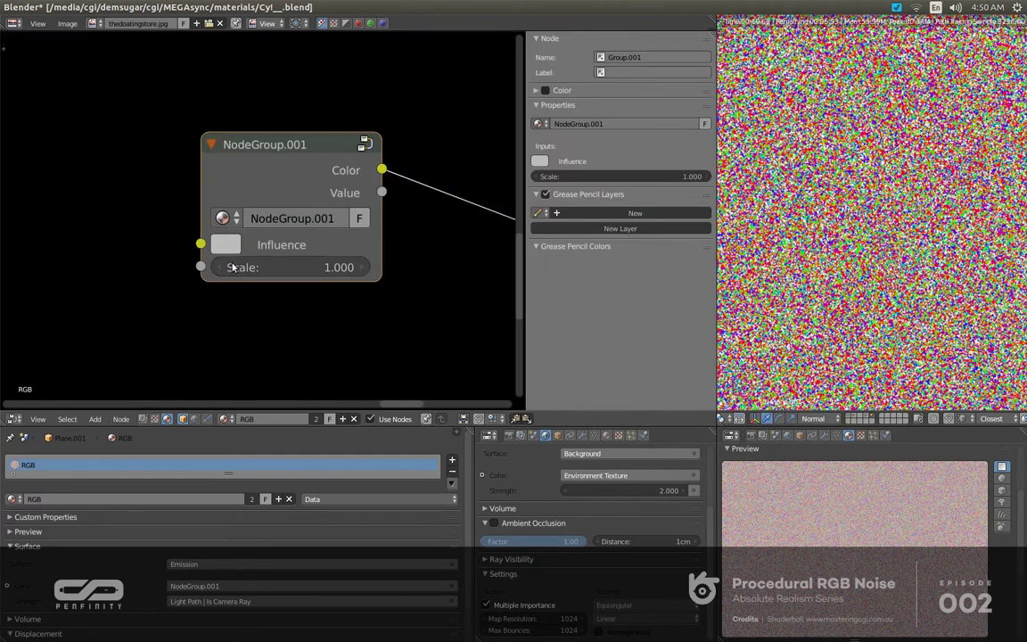
# Try a muted blue of about R 0.124, G 0.181, B 0.500 as the group's Influence color
pyautogui.click(226, 245)
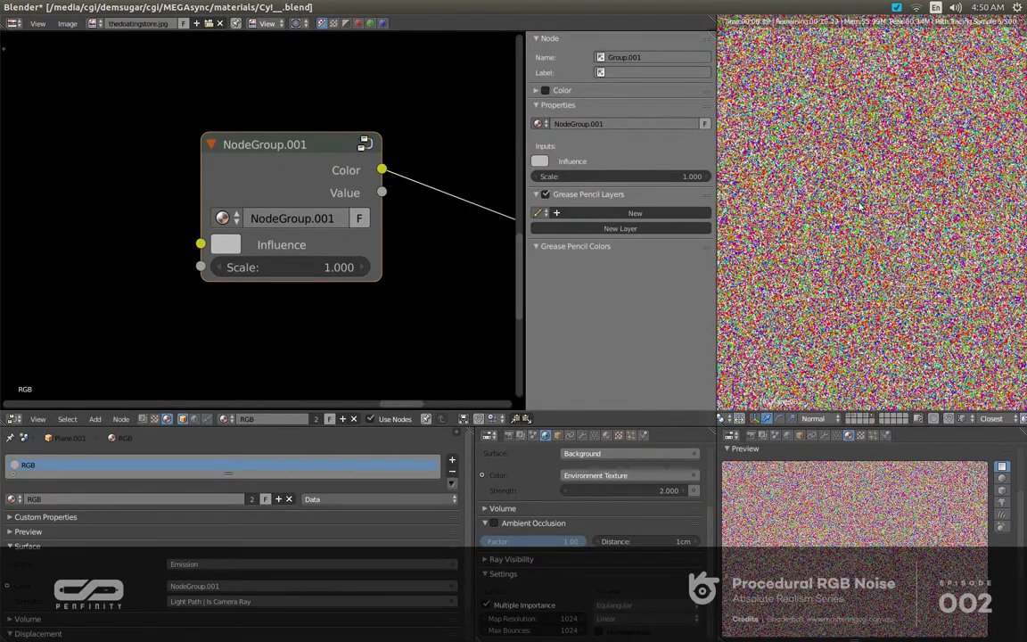
pyautogui.click(227, 245)
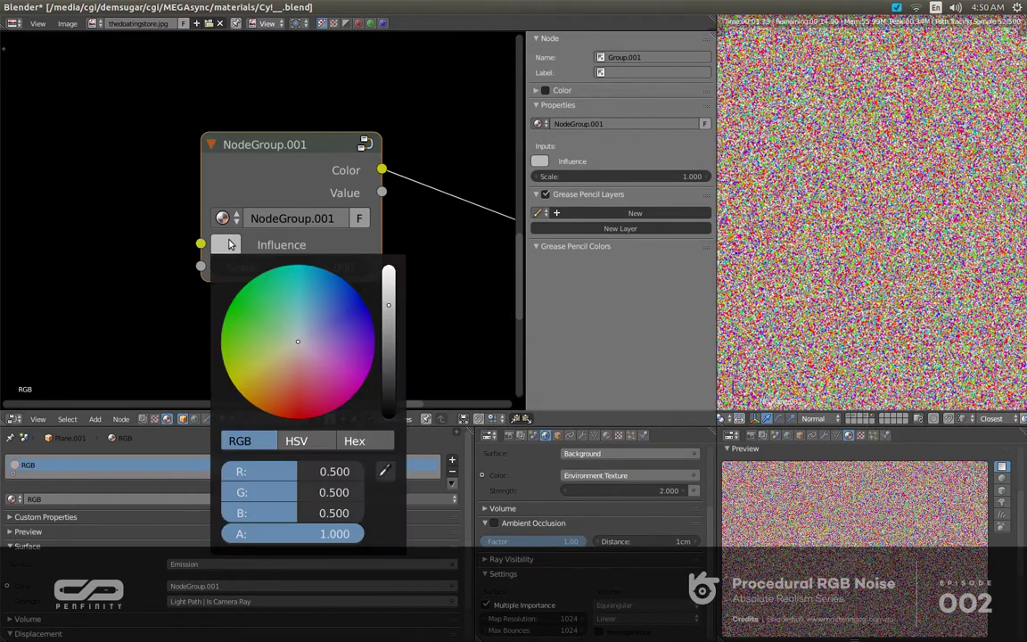
pyautogui.moveTo(319, 335); pyautogui.dragTo(325, 330)
pyautogui.click(325, 322)
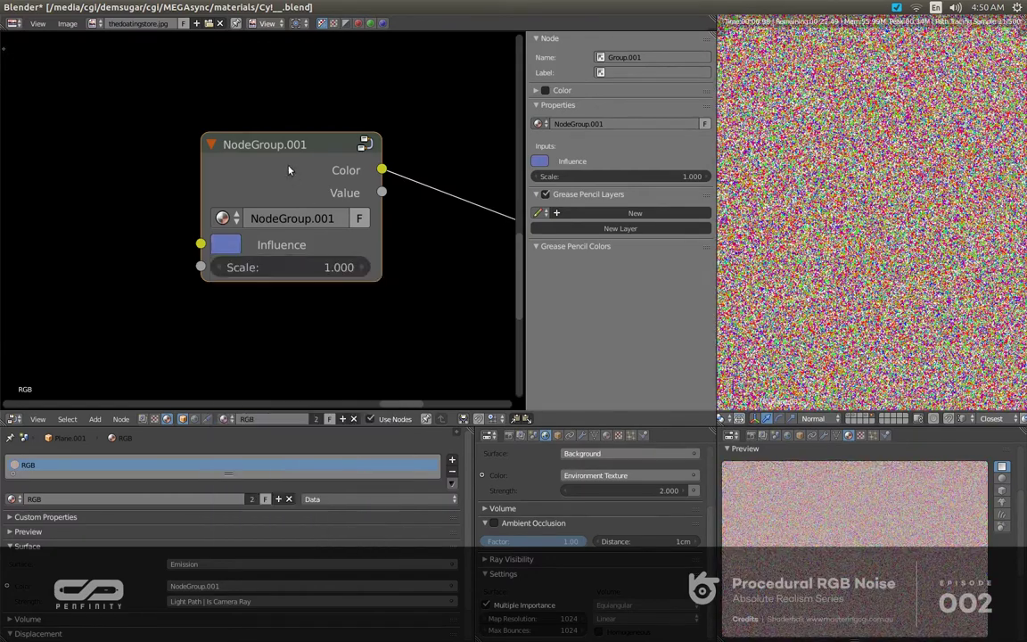
# Swap the Overlay node's inputs inside the group so Influence feeds Color1 and the last Mix feeds Color2, and leave the group
pyautogui.press('Tab')
pyautogui.scroll(-3, 269, 283)
pyautogui.moveTo(466, 268); pyautogui.dragTo(365, 203, button='middle')
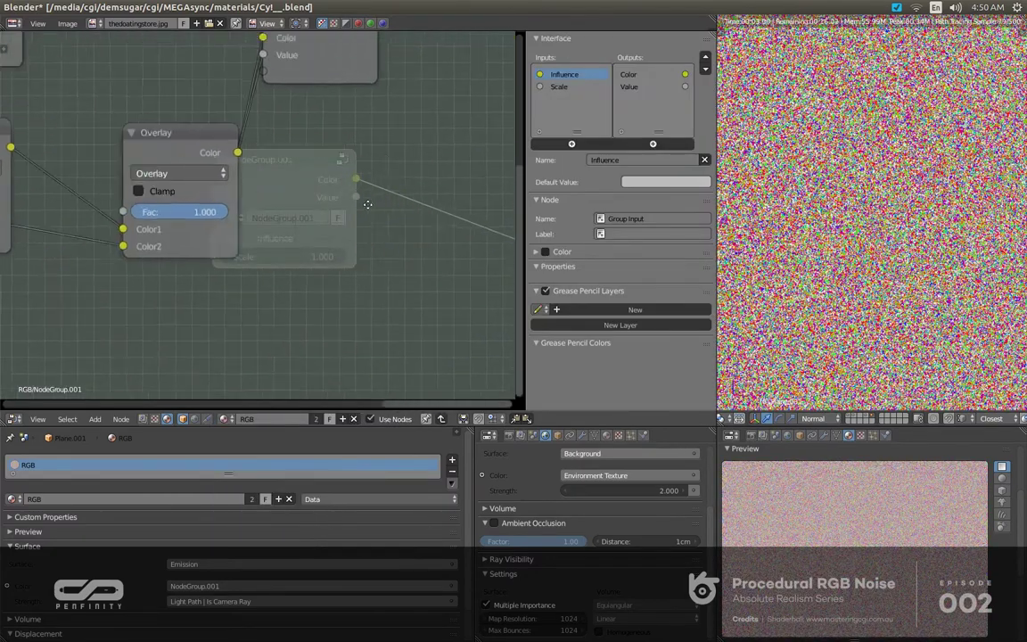
pyautogui.moveTo(107, 229); pyautogui.dragTo(198, 238, button='middle')
pyautogui.scroll(3, 198, 238)
pyautogui.scroll(1, 207, 239)
pyautogui.moveTo(220, 241); pyautogui.dragTo(225, 265)
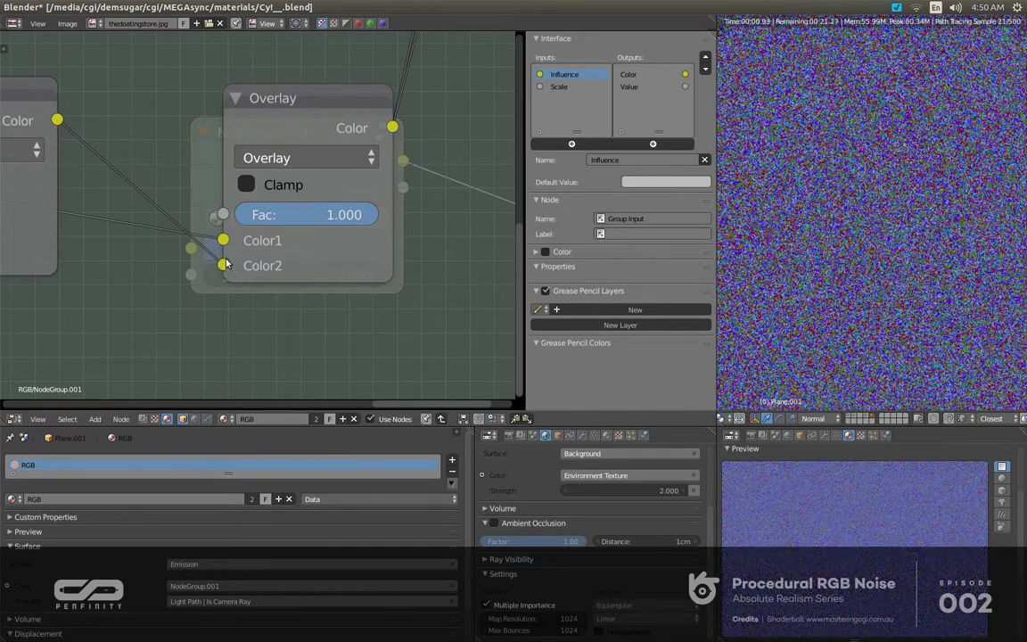
pyautogui.moveTo(163, 249); pyautogui.dragTo(267, 269, button='middle')
pyautogui.scroll(-1, 297, 270)
pyautogui.press('Tab')
pyautogui.scroll(-1, 276, 282)
pyautogui.scroll(1, 204, 276)
pyautogui.scroll(1, 268, 270)
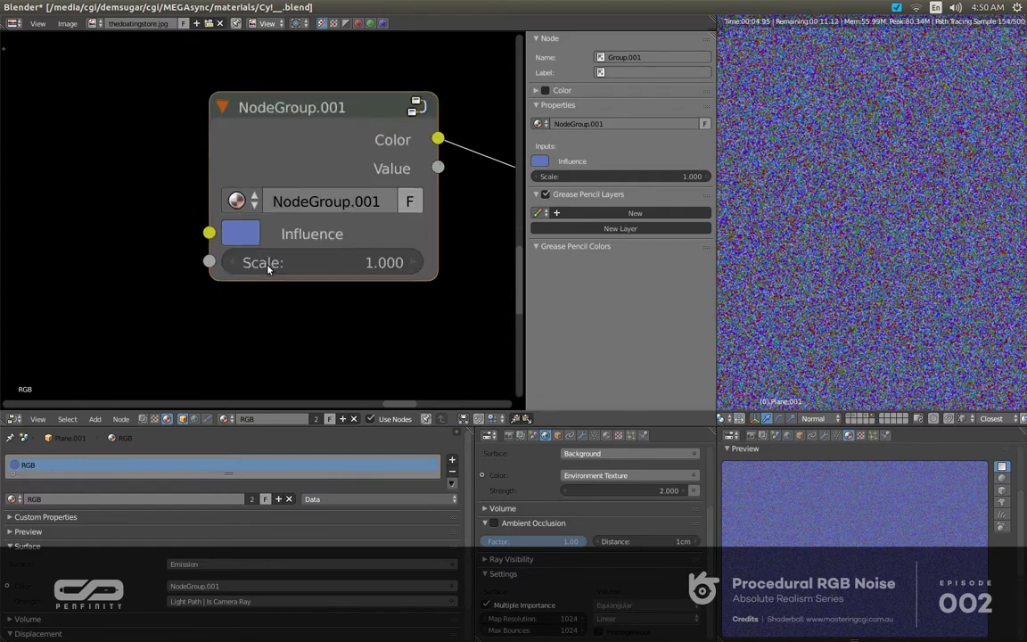
# Test the Influence color with a violet-blue, a red and a pale green (R 0.356, G 0.500, B 0.253)
pyautogui.click(246, 234)
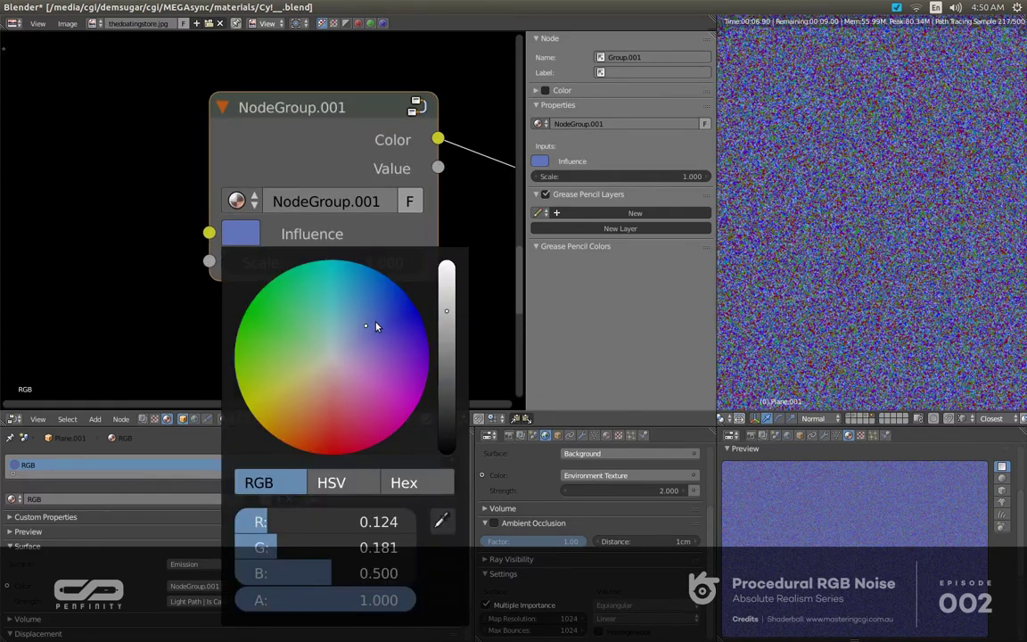
pyautogui.click(383, 328)
pyautogui.moveTo(383, 330); pyautogui.dragTo(372, 334)
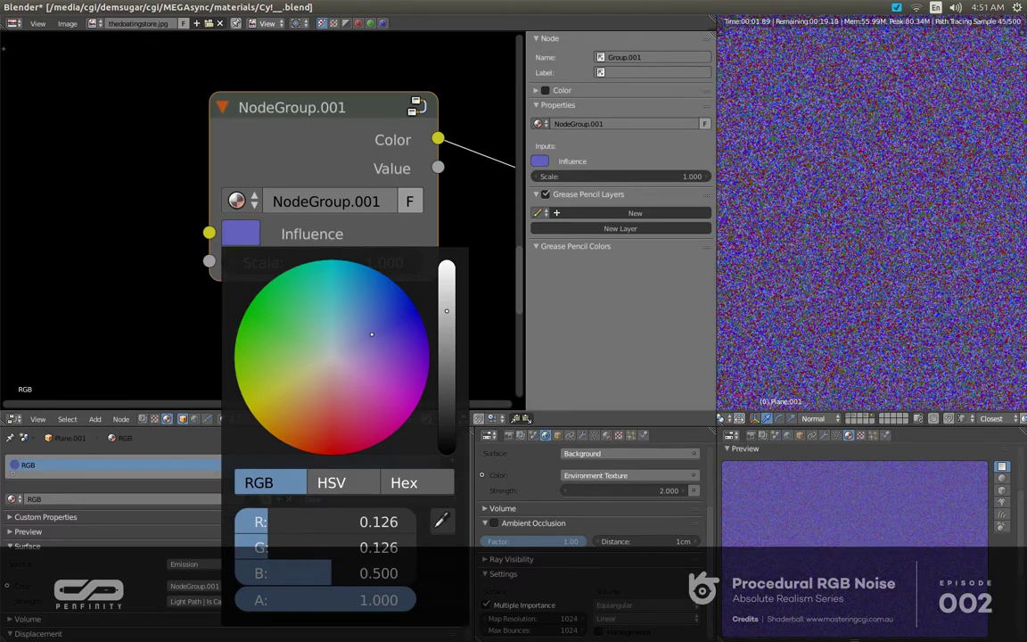
pyautogui.click(328, 404)
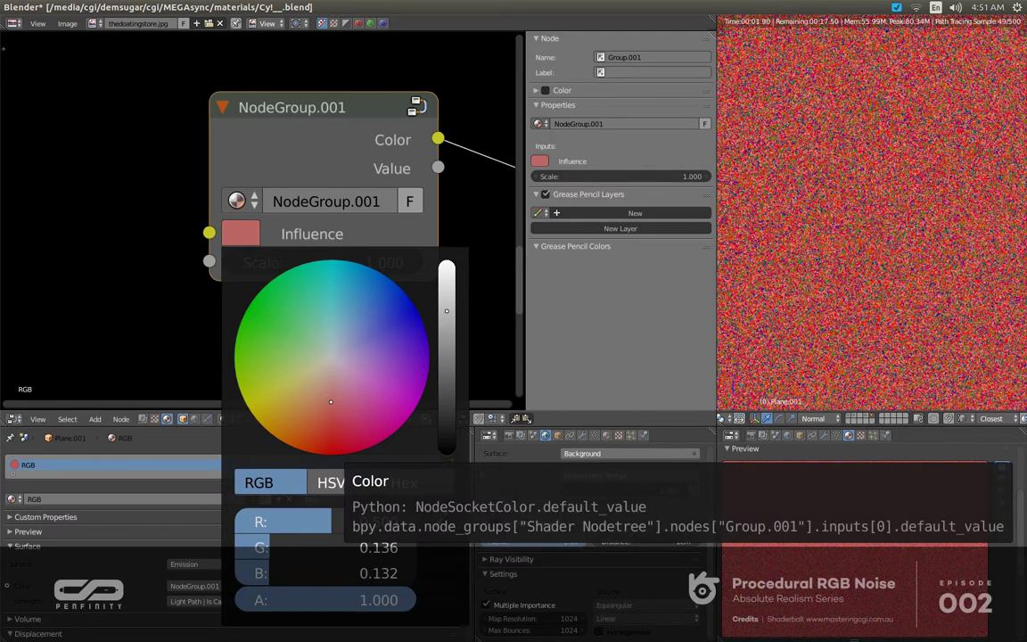
pyautogui.click(306, 359)
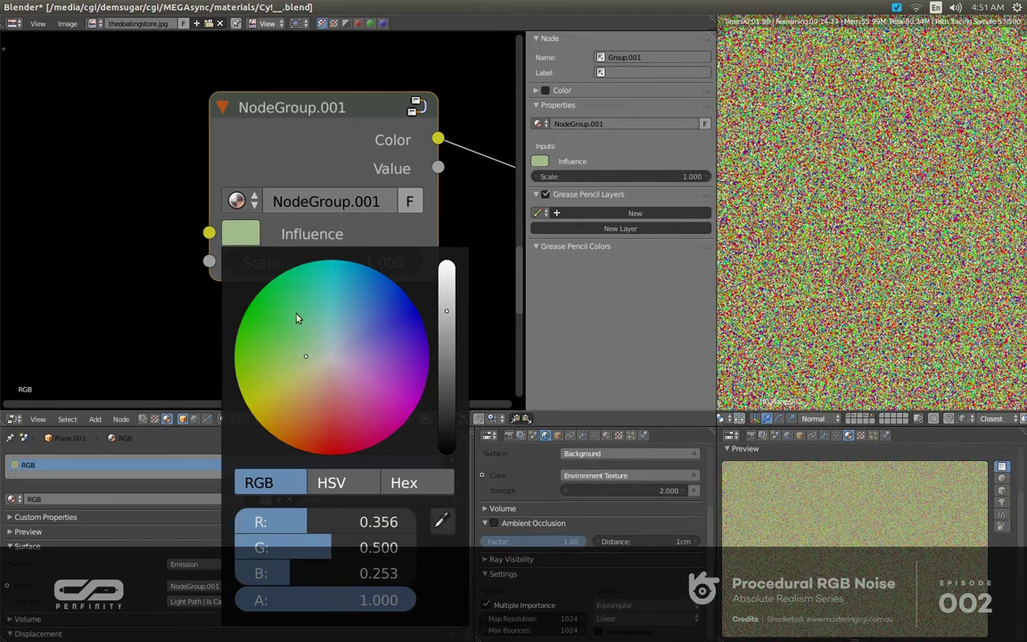
# Set the Influence color's R, G and B values to 0.5 for a neutral grey
pyautogui.click(242, 234)
pyautogui.click(243, 233)
pyautogui.moveTo(342, 524)
pyautogui.mouseDown()
pyautogui.moveTo(343, 548)
pyautogui.moveTo(340, 519)
pyautogui.mouseUp()
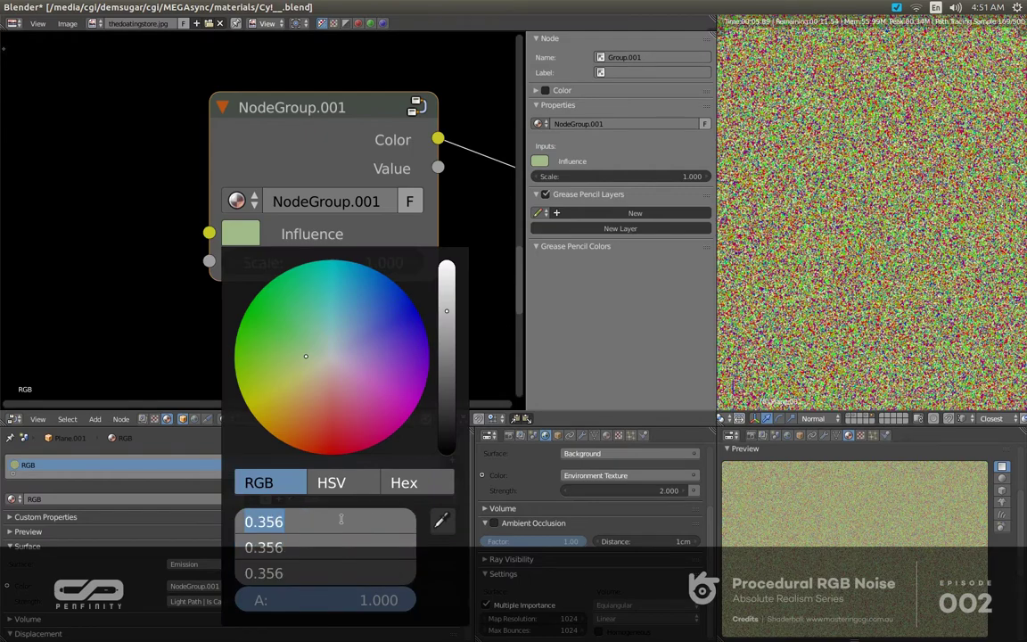
pyautogui.write('.5')
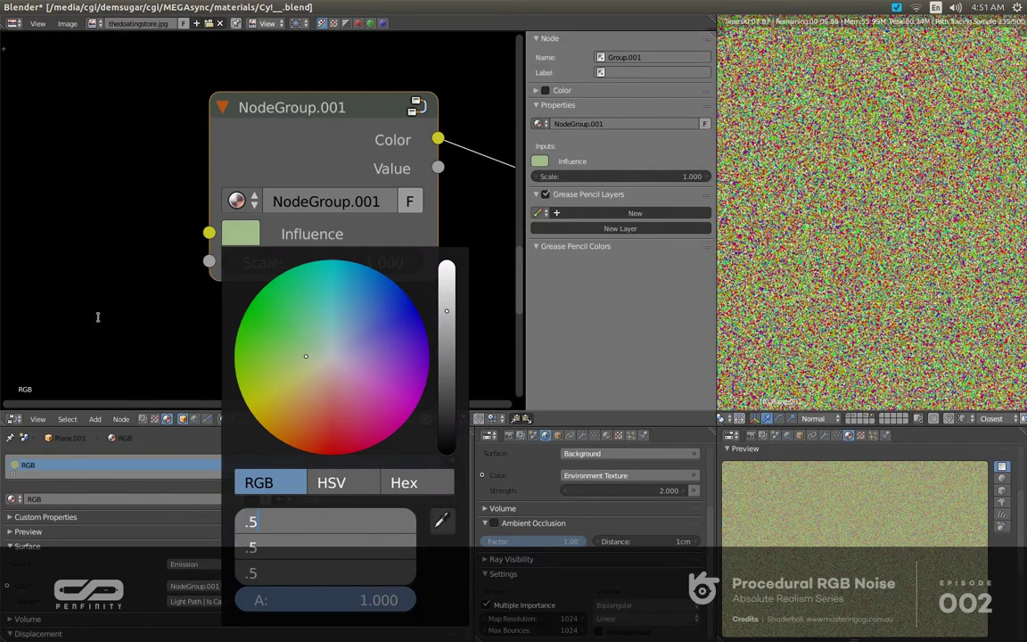
pyautogui.press('Return')
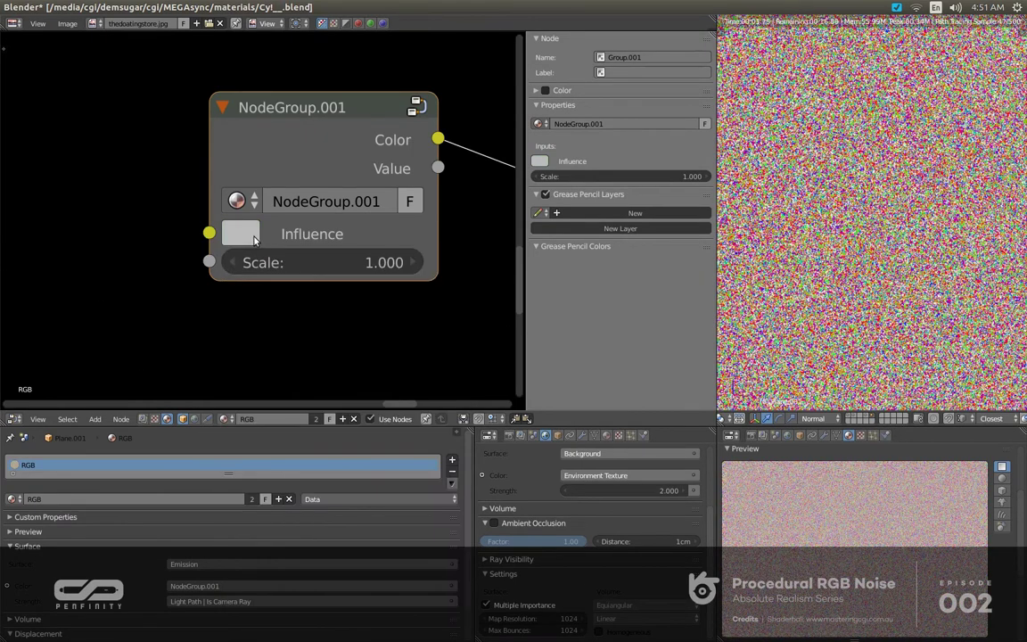
pyautogui.scroll(-1, 167, 241)
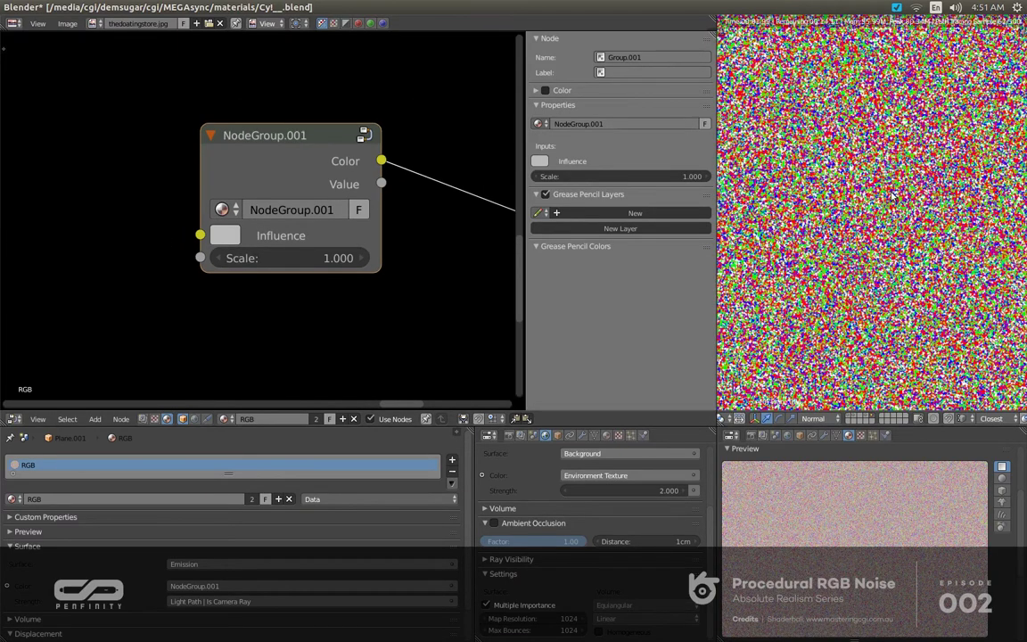
# Review the ColorRamp, Math, Mix and Overlay nodes inside NodeGroup.001 and leave the group
pyautogui.scroll(-7, 205, 192)
pyautogui.moveTo(206, 192); pyautogui.dragTo(242, 205, button='middle')
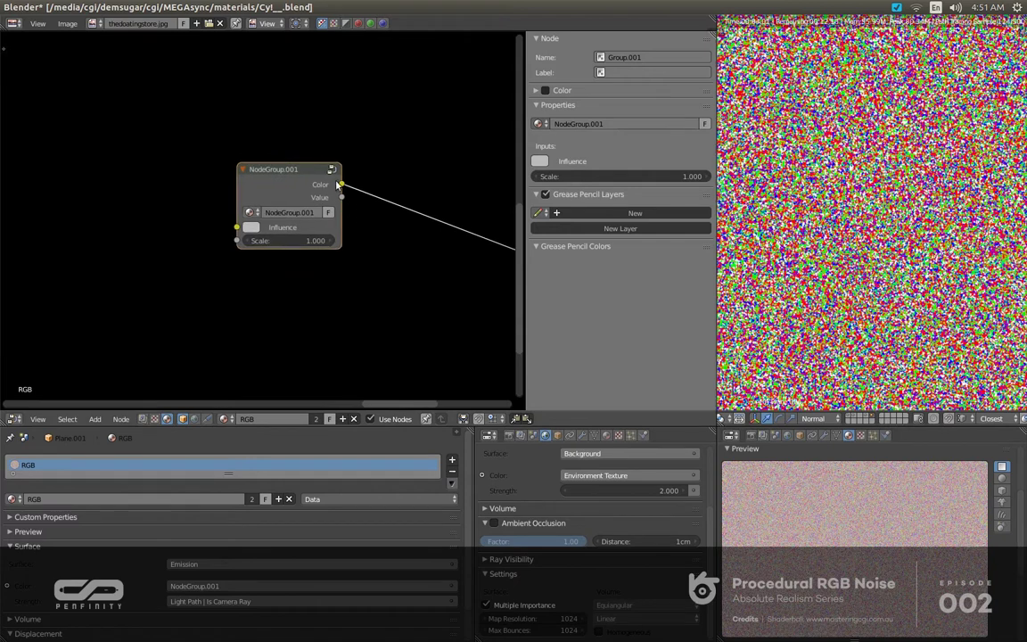
pyautogui.press('Tab')
pyautogui.scroll(-2, 291, 175)
pyautogui.moveTo(186, 189); pyautogui.dragTo(247, 251, button='middle')
pyautogui.scroll(-1, 241, 237)
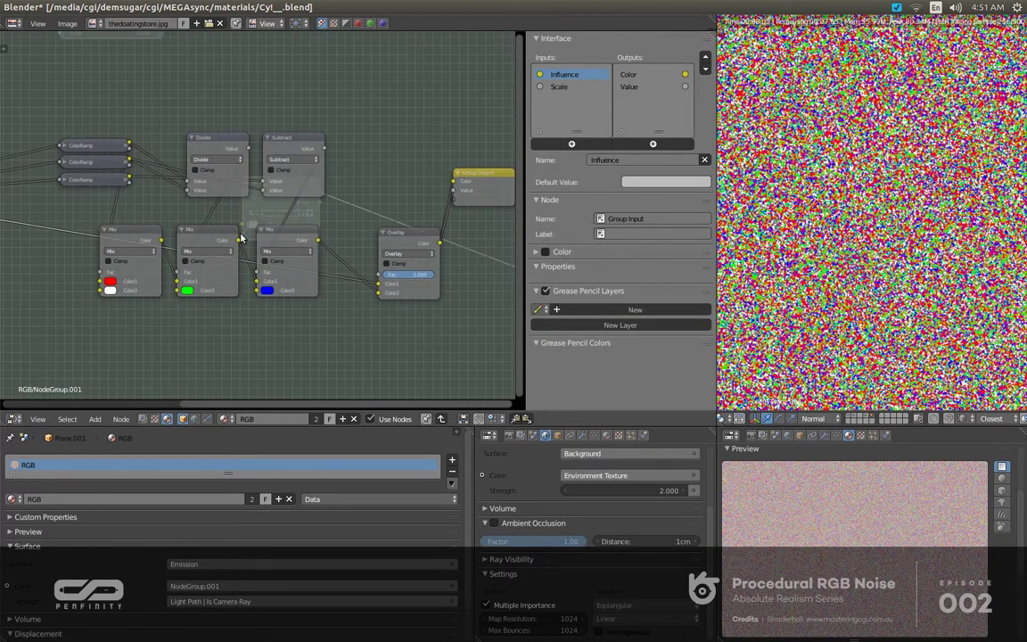
pyautogui.press('Tab')
# Widen the NodeGroup.001 node further by extending its input side outward
pyautogui.scroll(3, 264, 272)
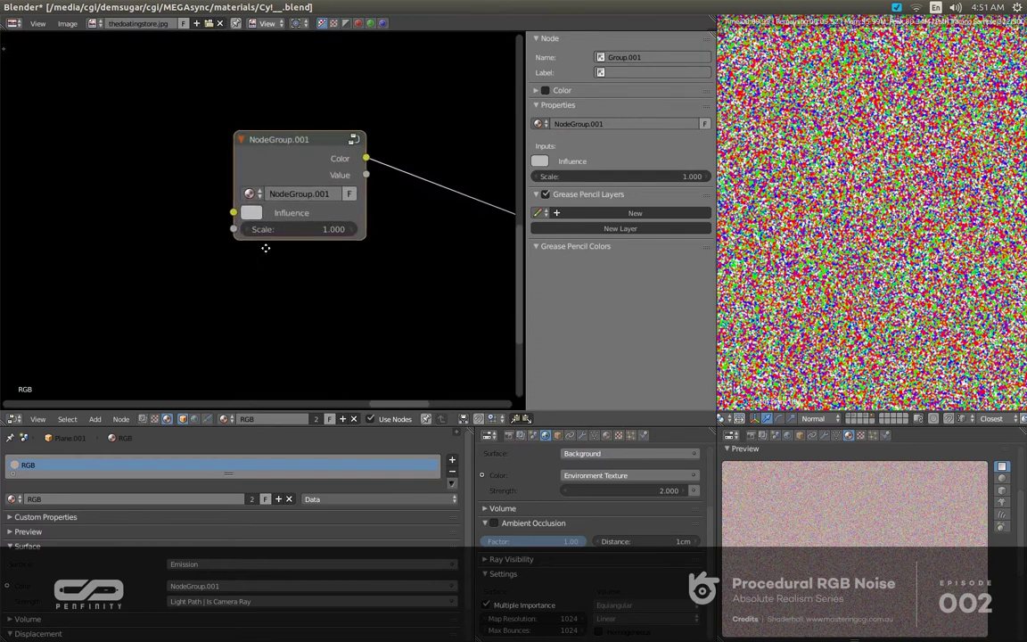
pyautogui.moveTo(266, 248); pyautogui.dragTo(251, 265, button='middle')
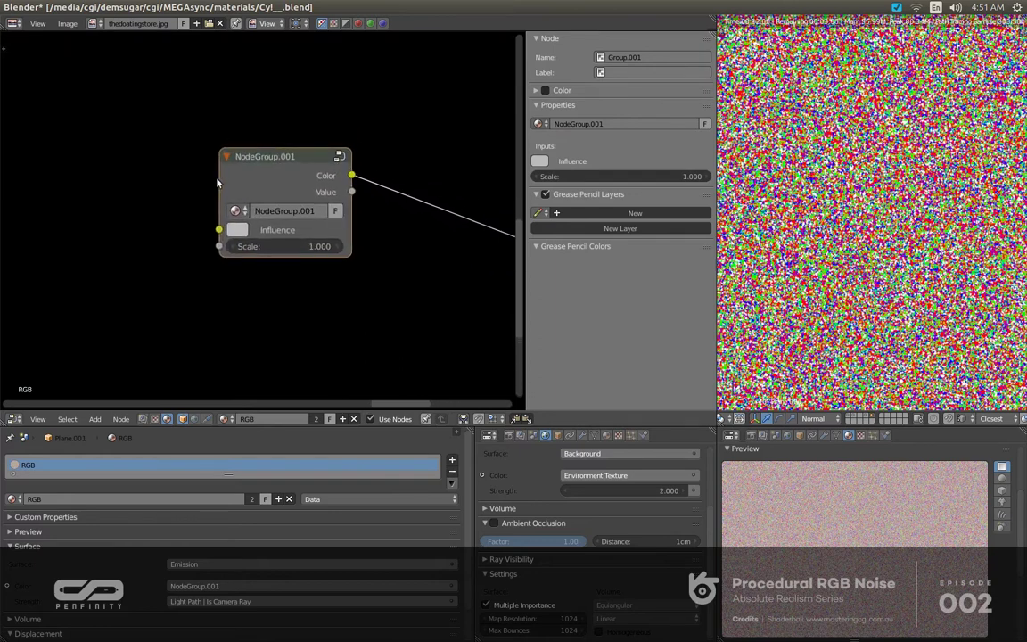
pyautogui.moveTo(218, 182); pyautogui.dragTo(173, 182)
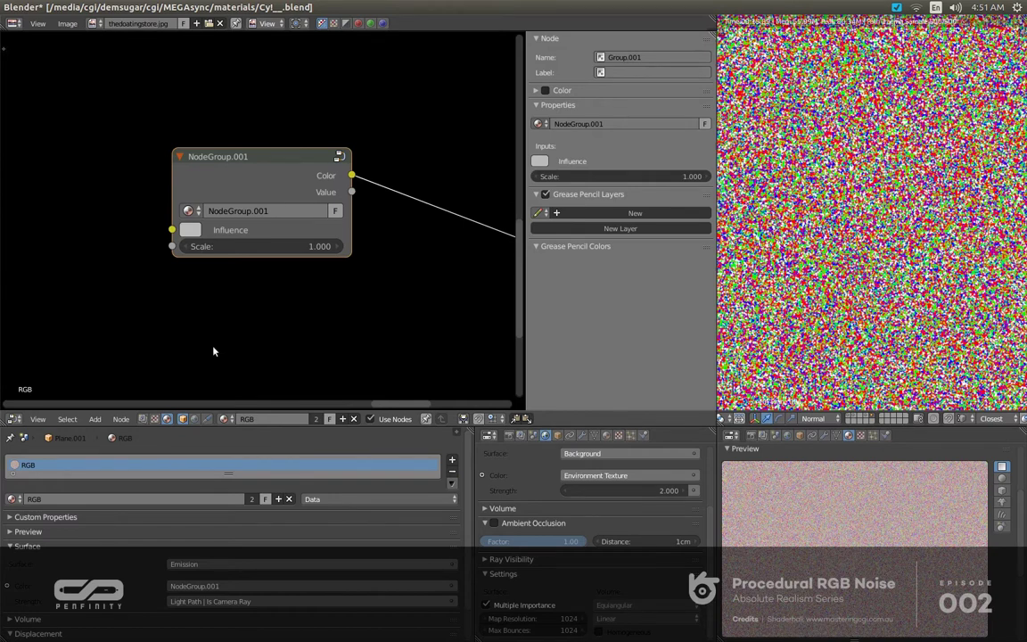
pyautogui.moveTo(126, 246); pyautogui.dragTo(163, 260, button='middle')
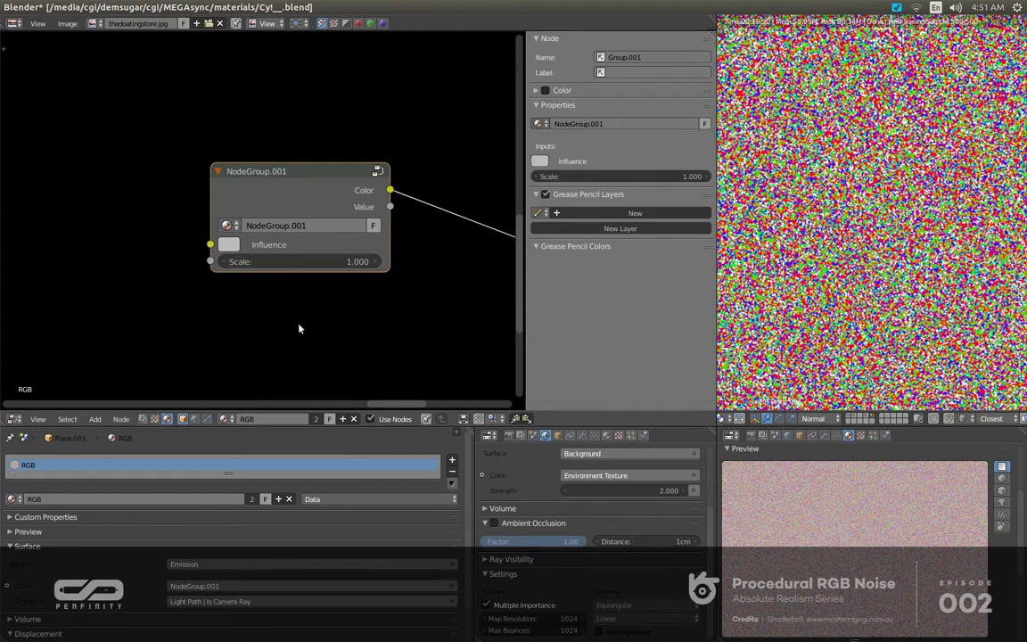
pyautogui.moveTo(272, 200); pyautogui.dragTo(239, 182)
pyautogui.scroll(-5, 257, 189)
pyautogui.moveTo(256, 170); pyautogui.dragTo(289, 222, button='middle')
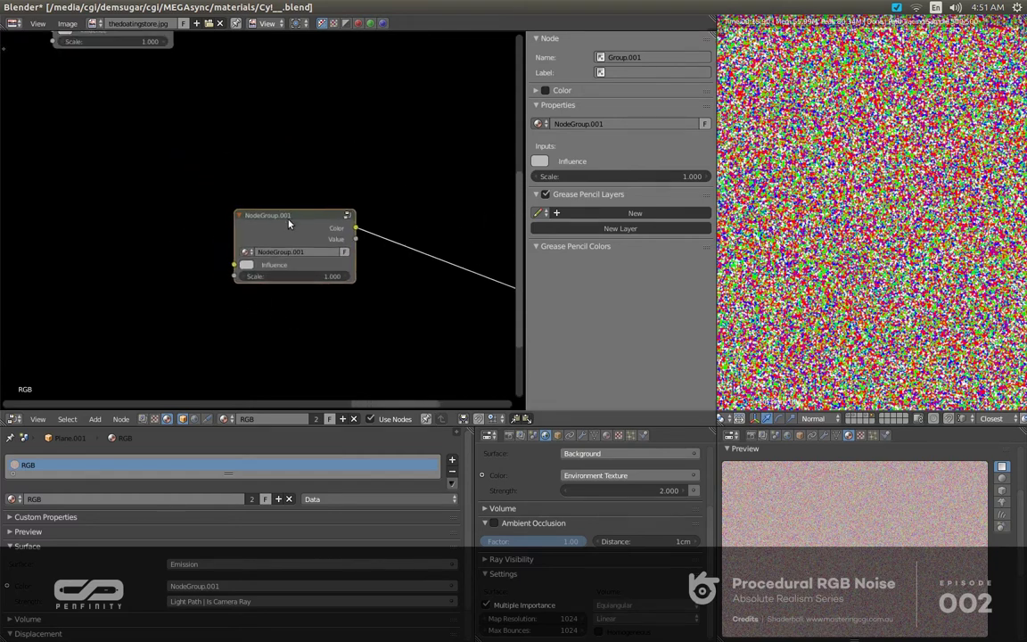